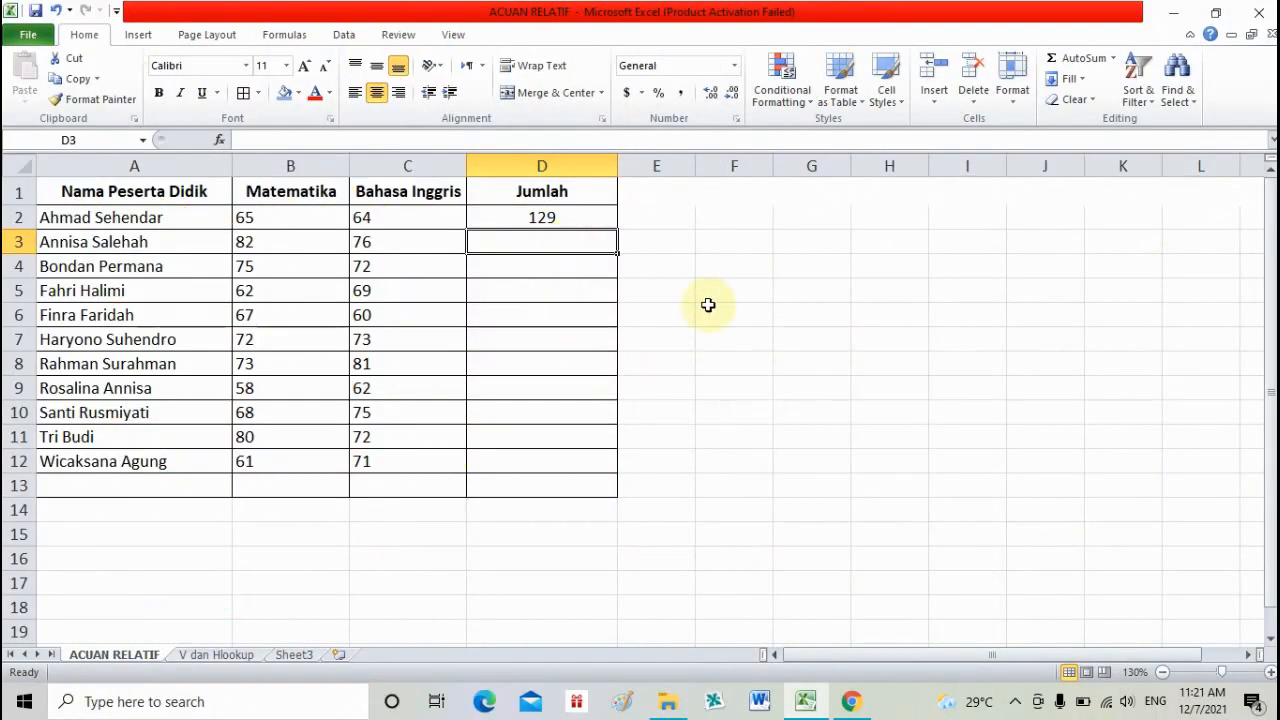
# Examine the Matematika, Bahasa Inggris and Jumlah cells of the first student in row 2.
pyautogui.click(708, 310)
pyautogui.click(274, 219)
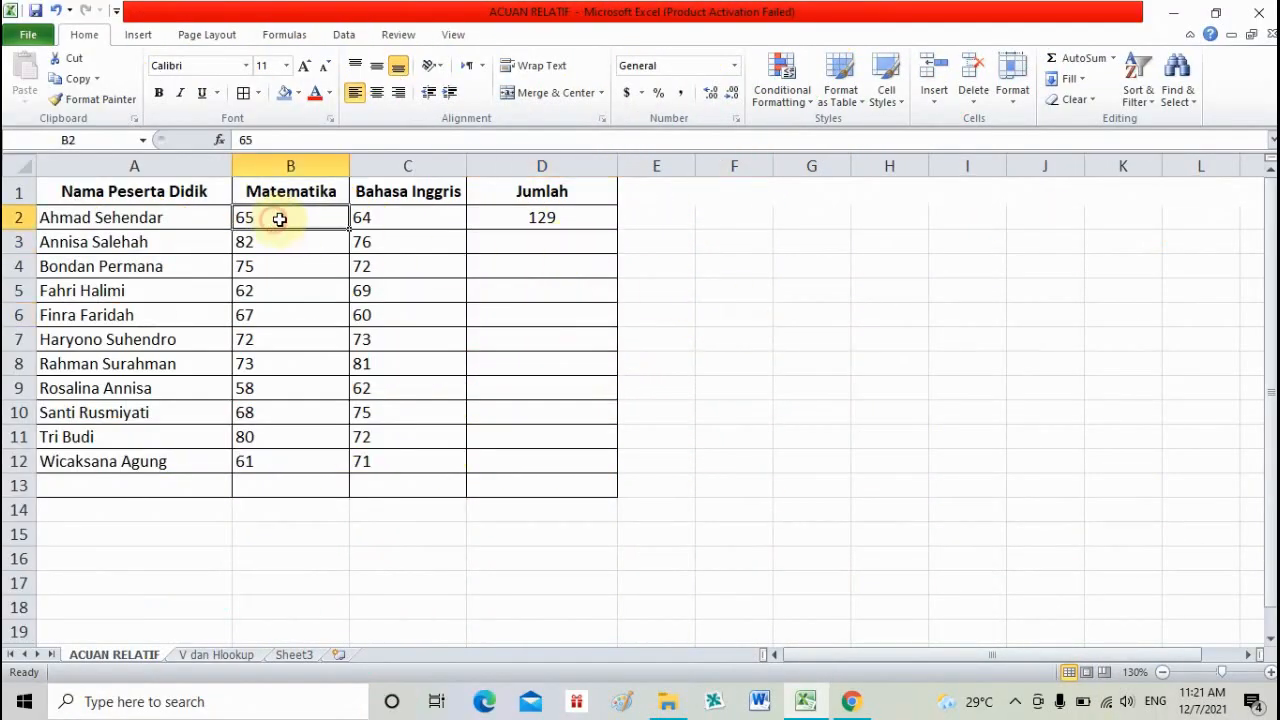
pyautogui.click(397, 222)
pyautogui.click(502, 216)
pyautogui.click(594, 245)
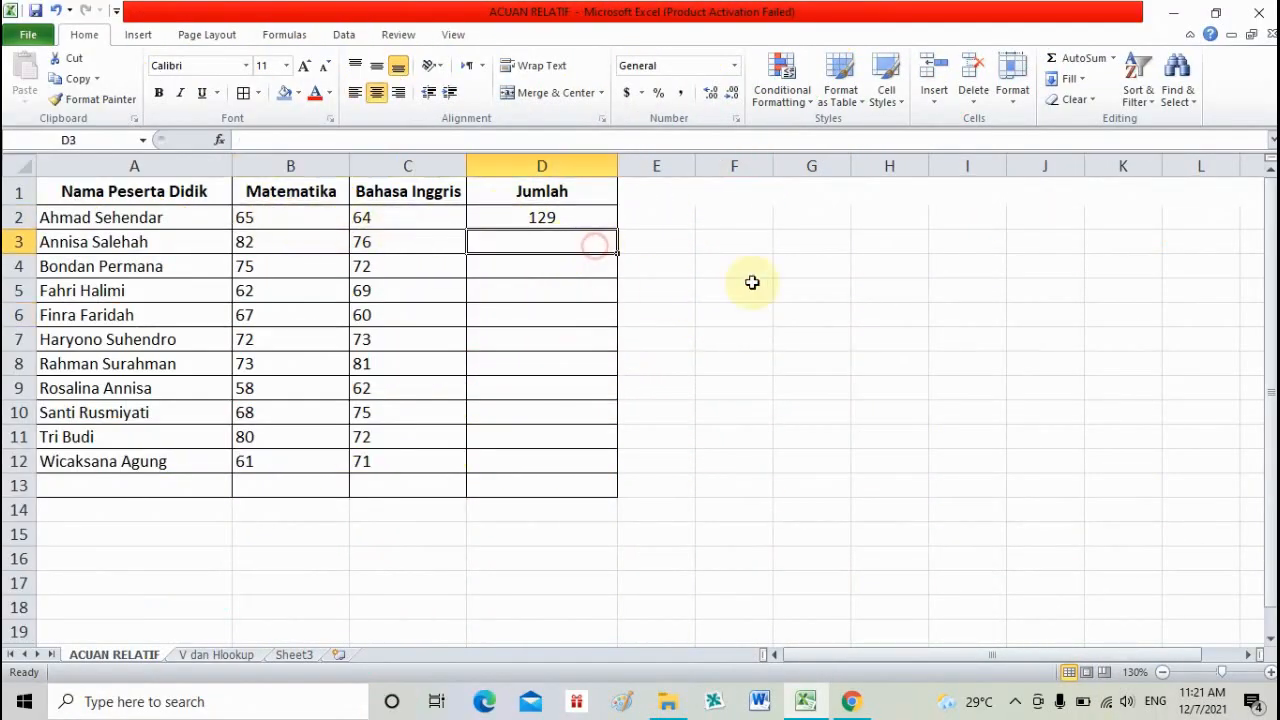
pyautogui.click(789, 288)
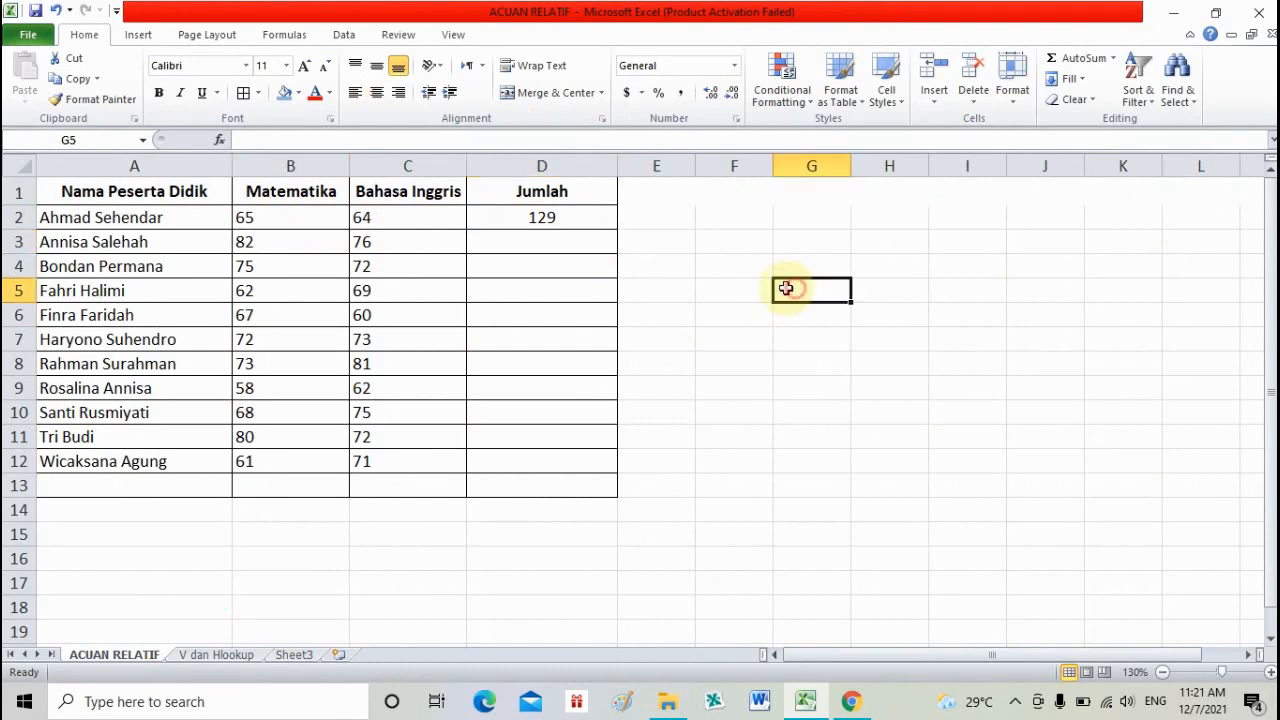
pyautogui.click(306, 222)
pyautogui.click(408, 223)
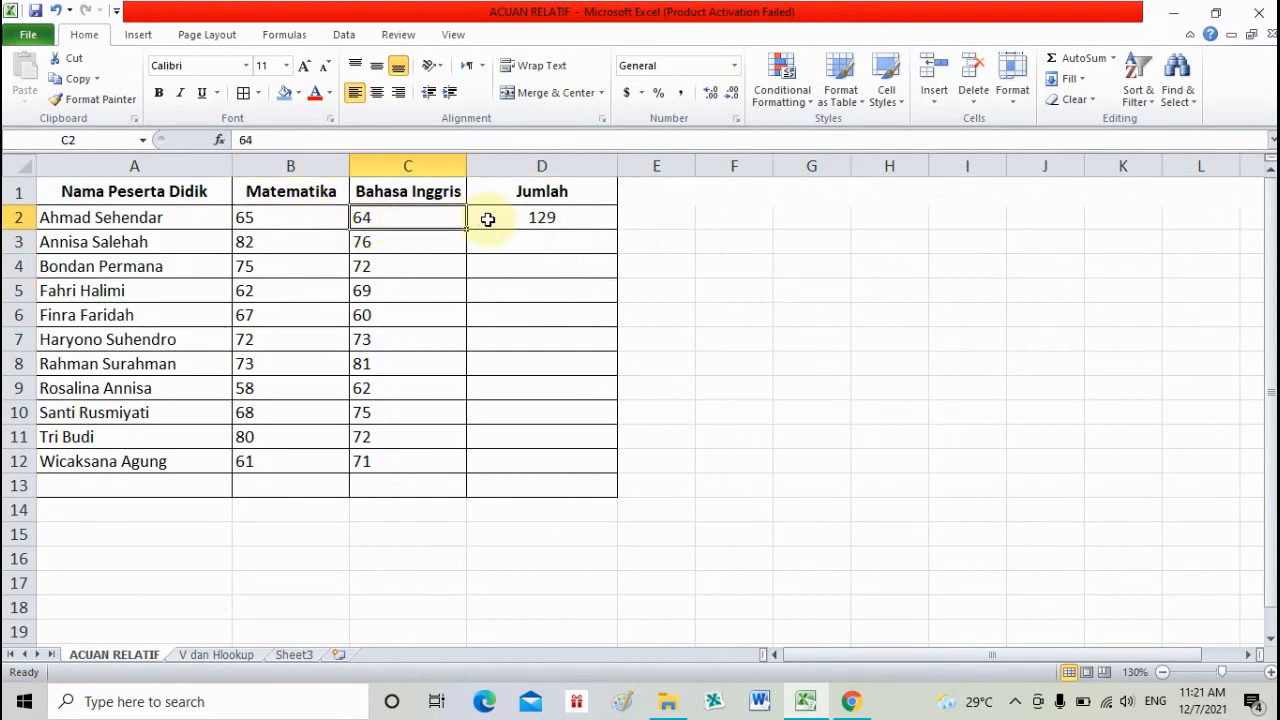
pyautogui.click(520, 220)
pyautogui.click(668, 256)
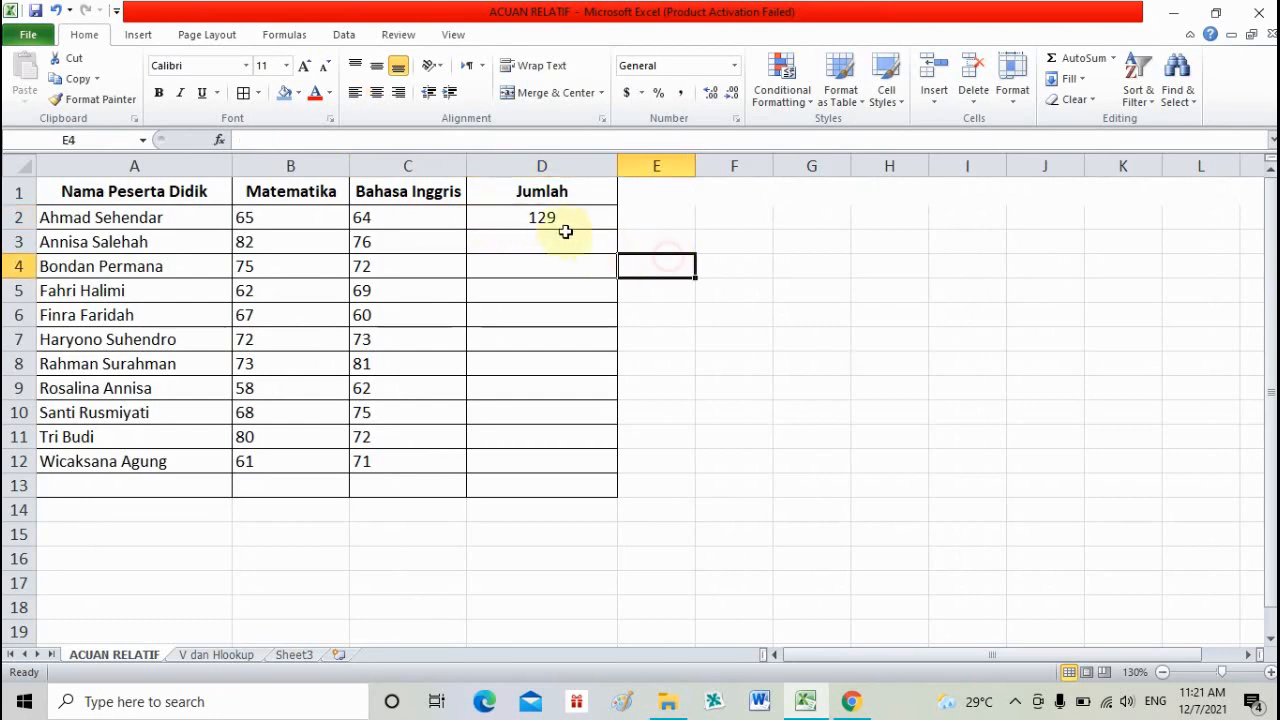
pyautogui.click(543, 217)
pyautogui.click(447, 221)
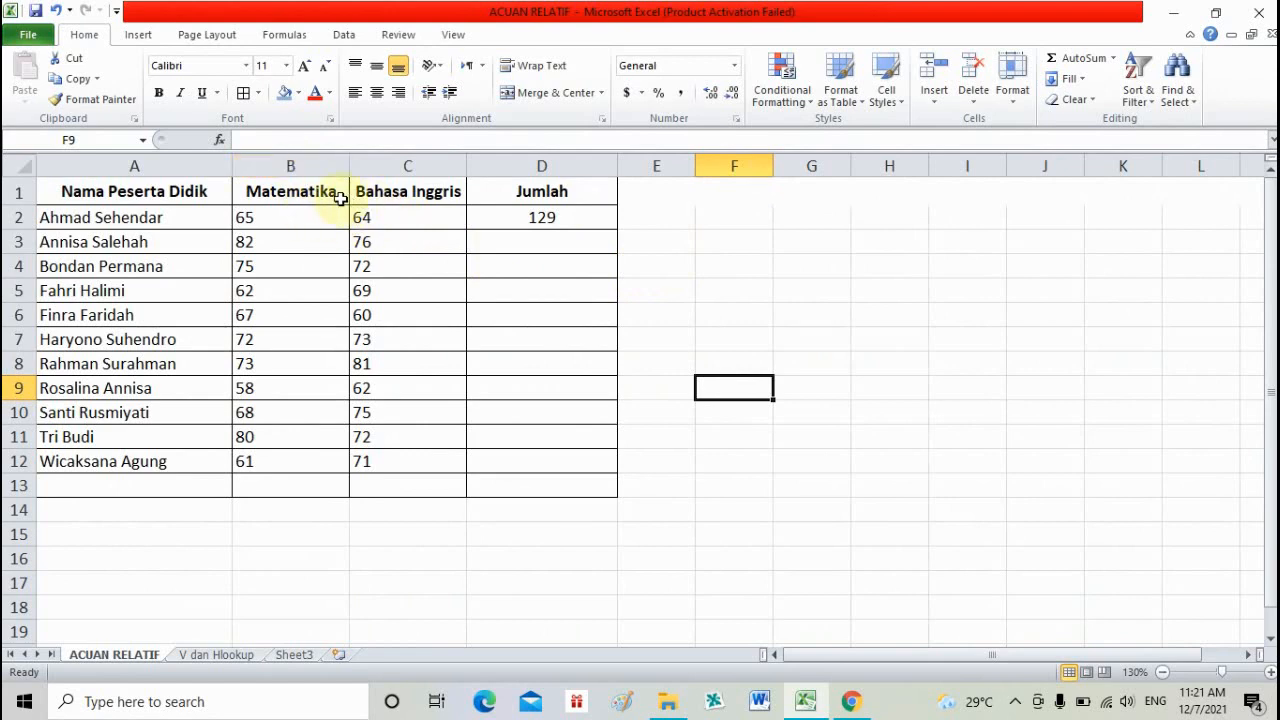
# Highlight the whole Matematika column, and then header row 1, to point out a column and a row.
pyautogui.click(309, 165)
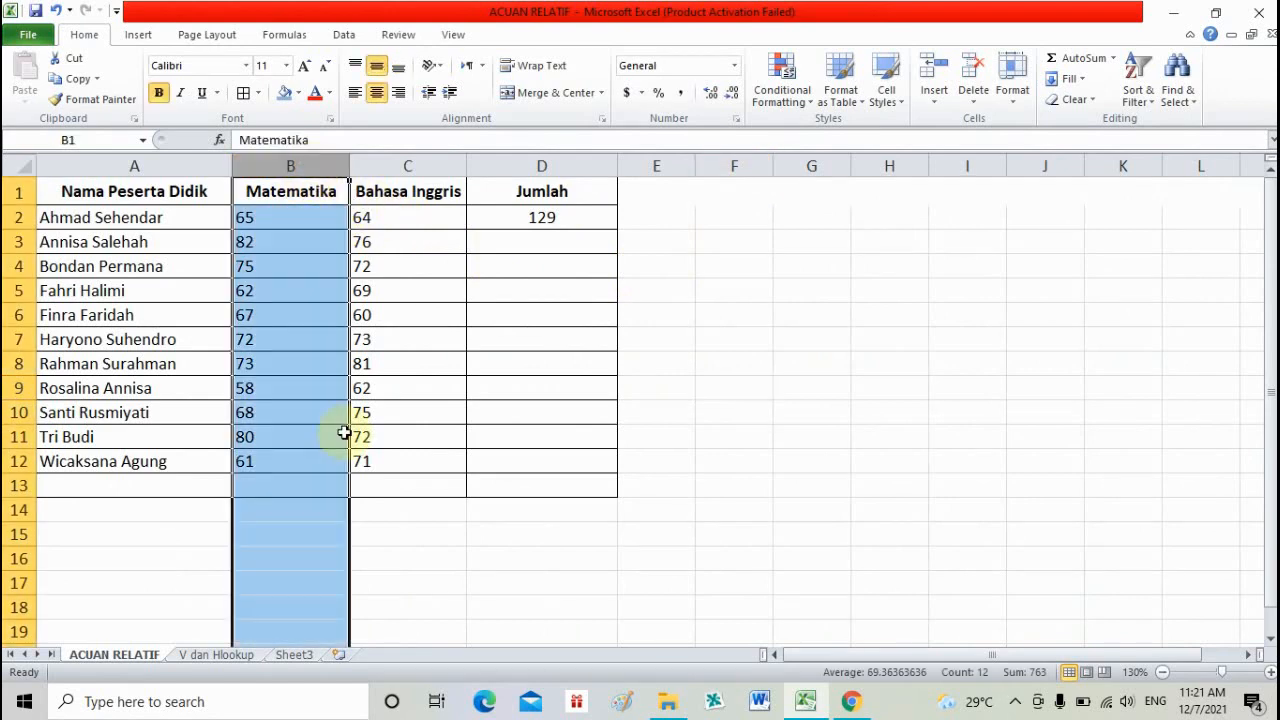
pyautogui.click(19, 190)
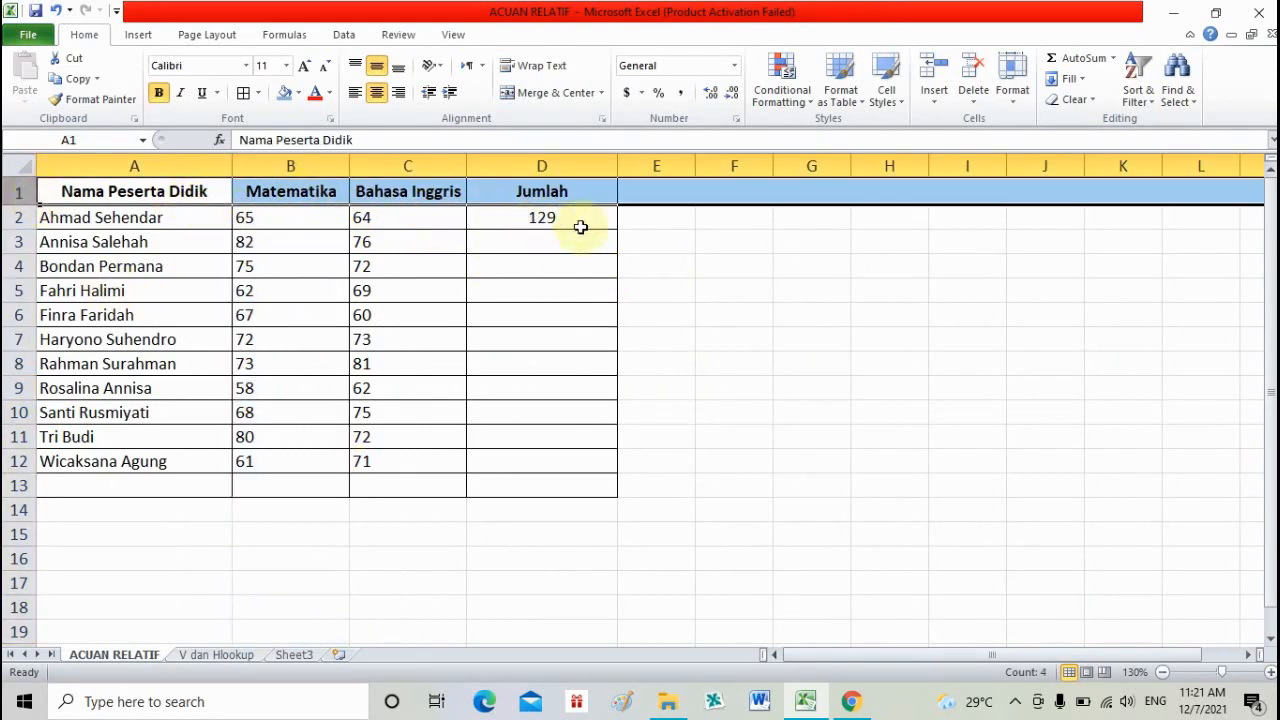
pyautogui.click(742, 358)
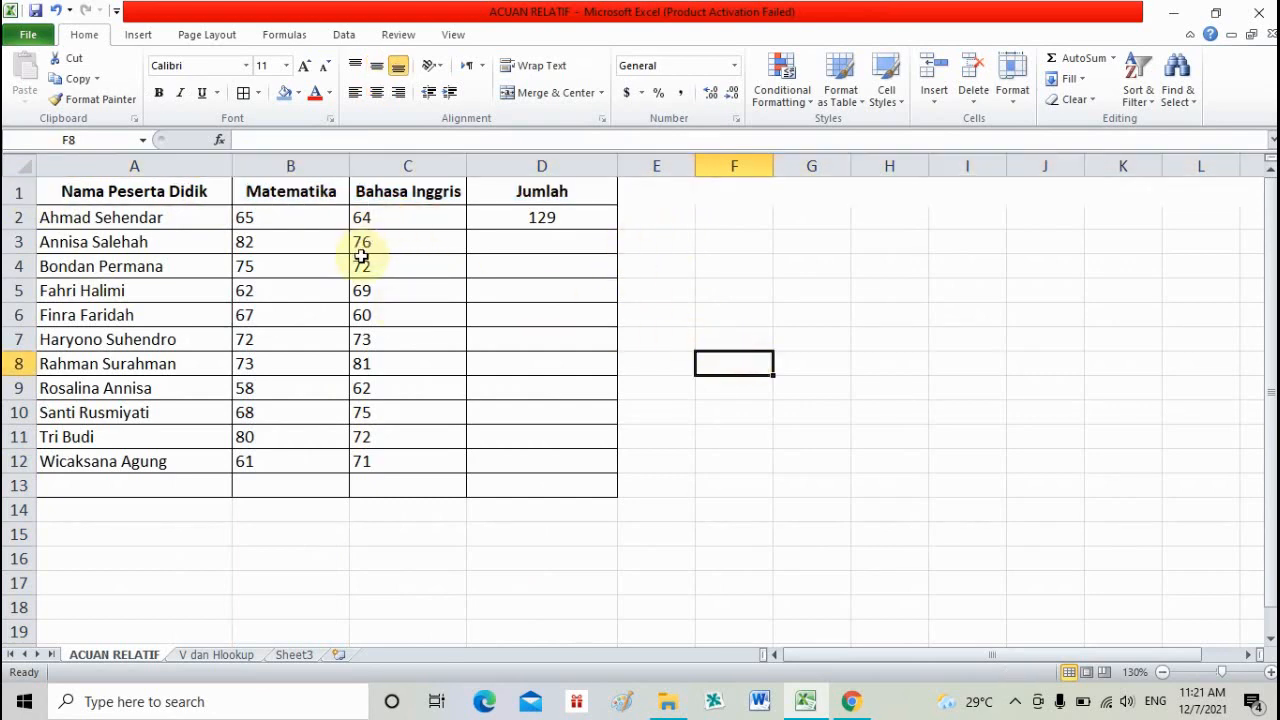
# Inspect the score cells B2, C2 and C12 and the formula behind the Jumlah cell D2.
pyautogui.click(275, 222)
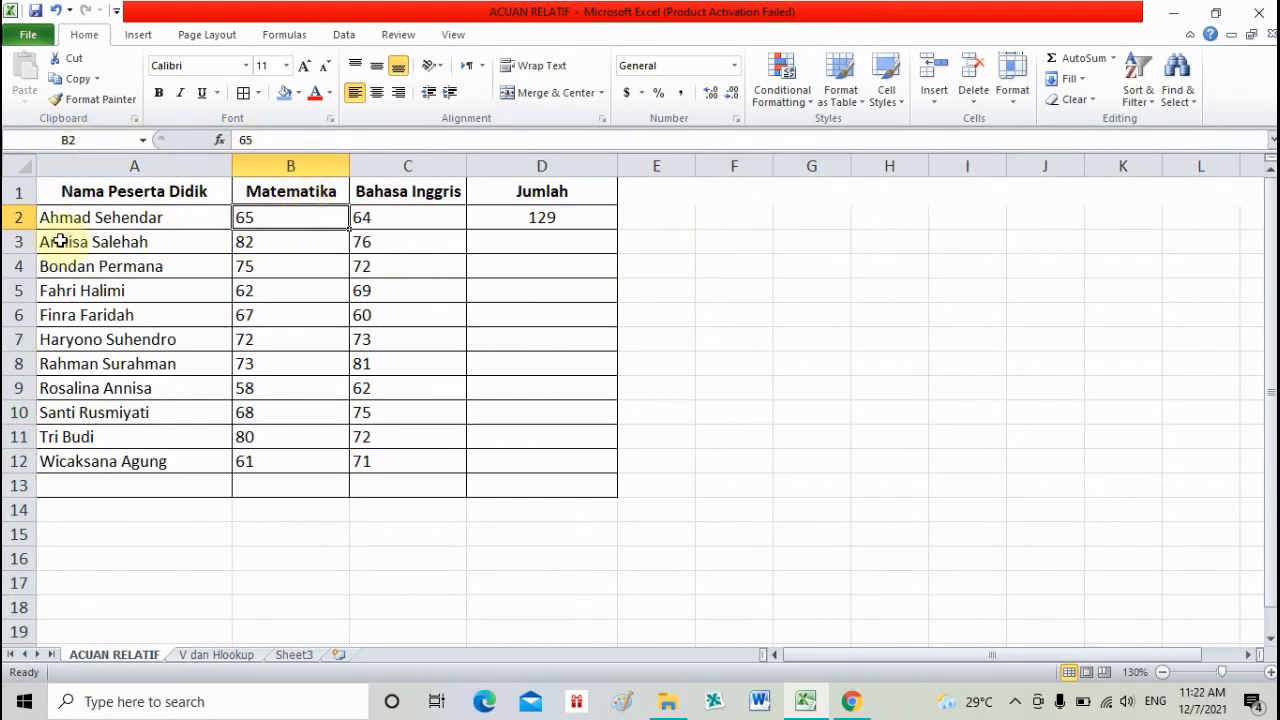
pyautogui.click(391, 222)
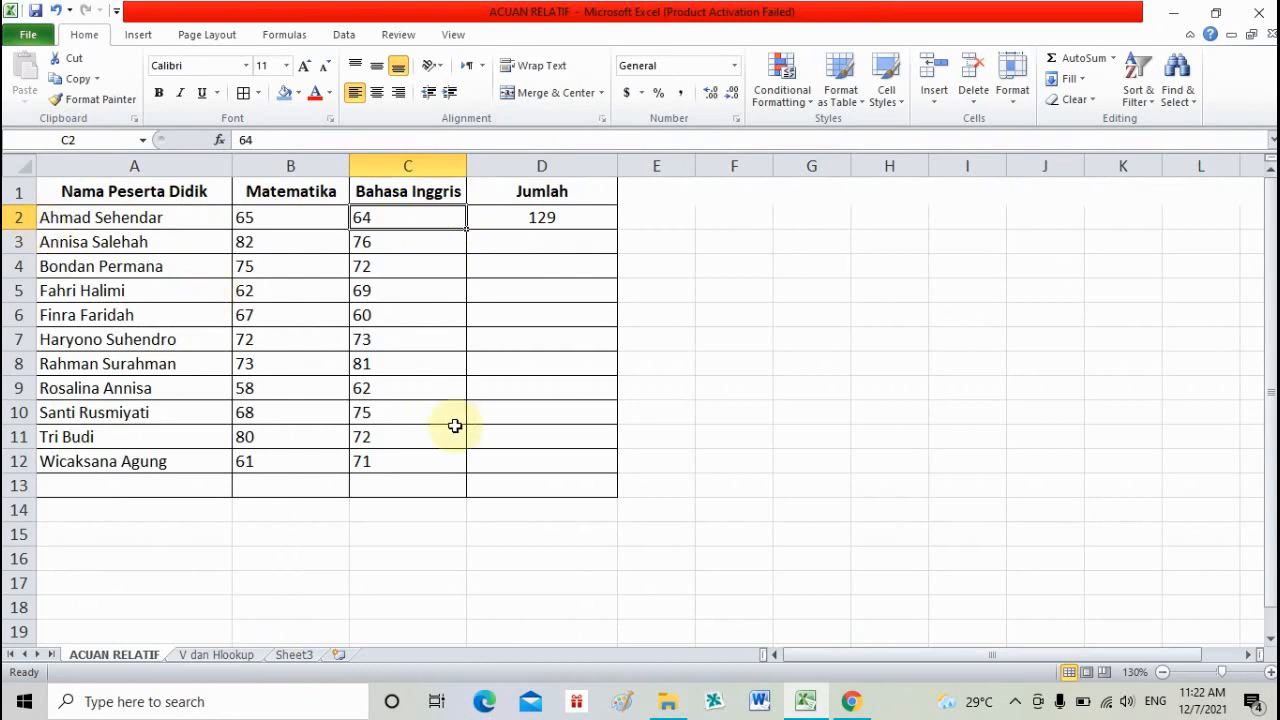
pyautogui.click(413, 466)
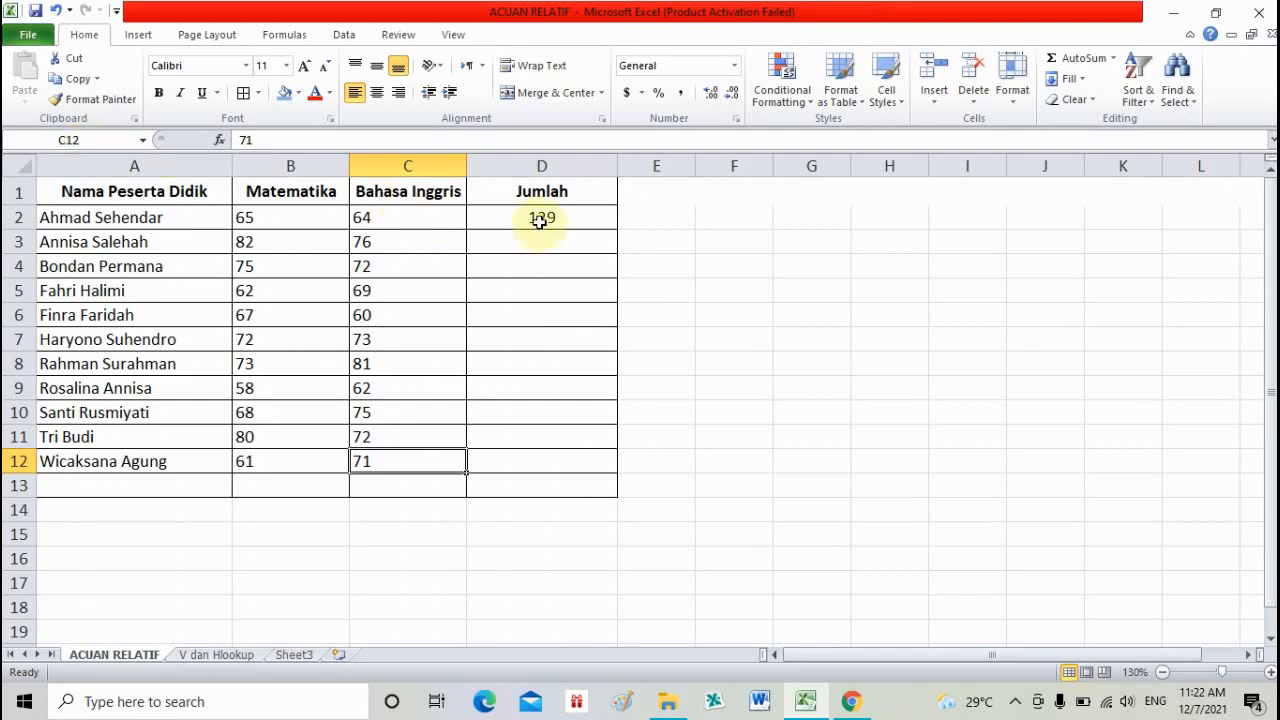
pyautogui.click(319, 225)
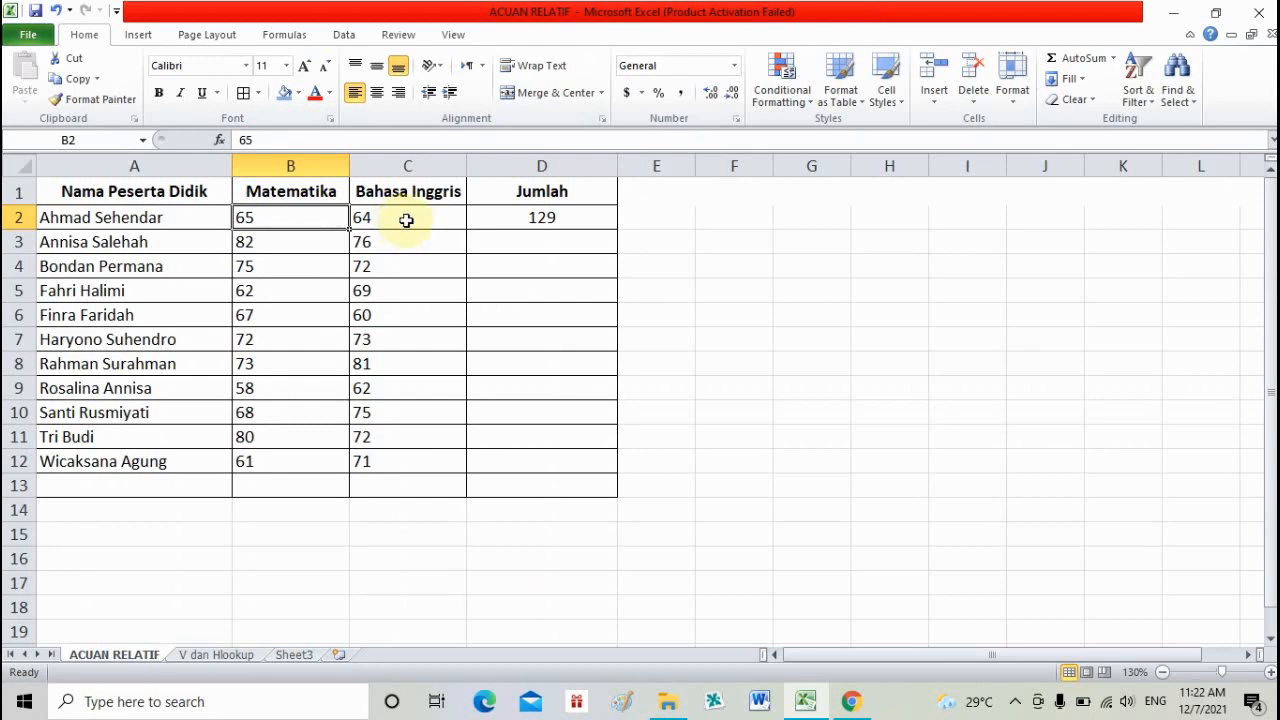
pyautogui.click(508, 217)
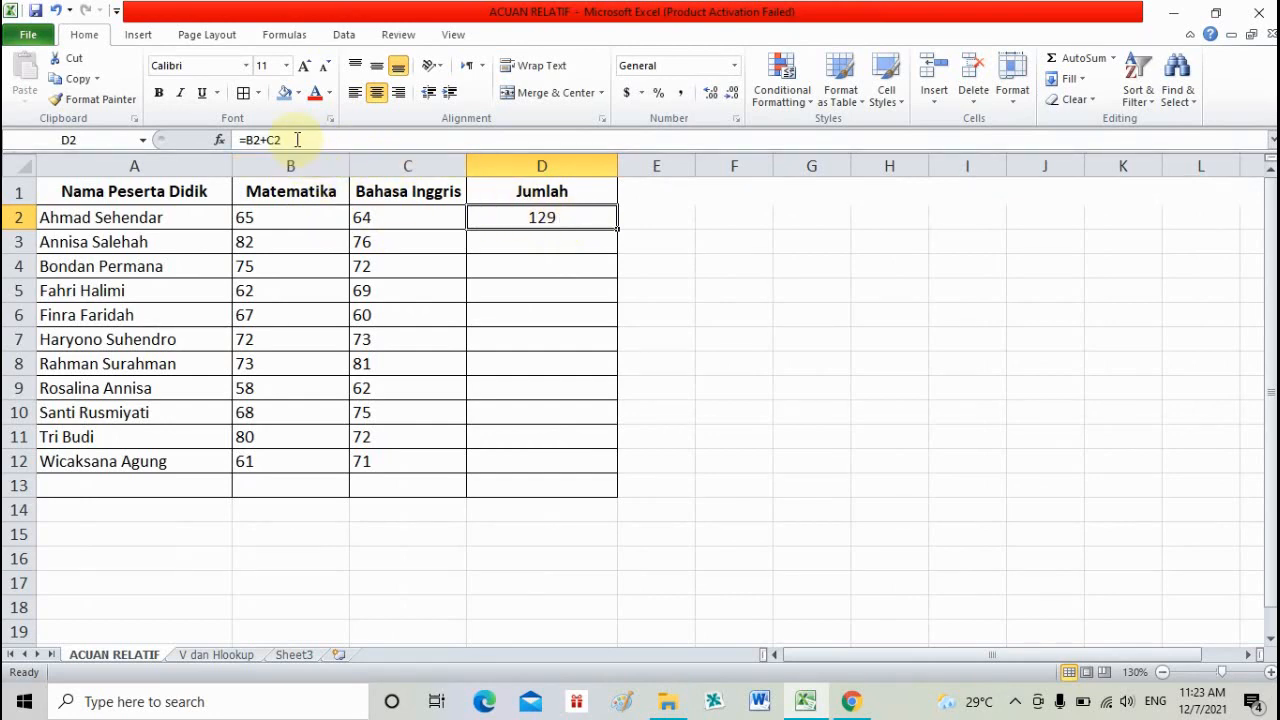
pyautogui.moveTo(296, 140); pyautogui.dragTo(205, 143)
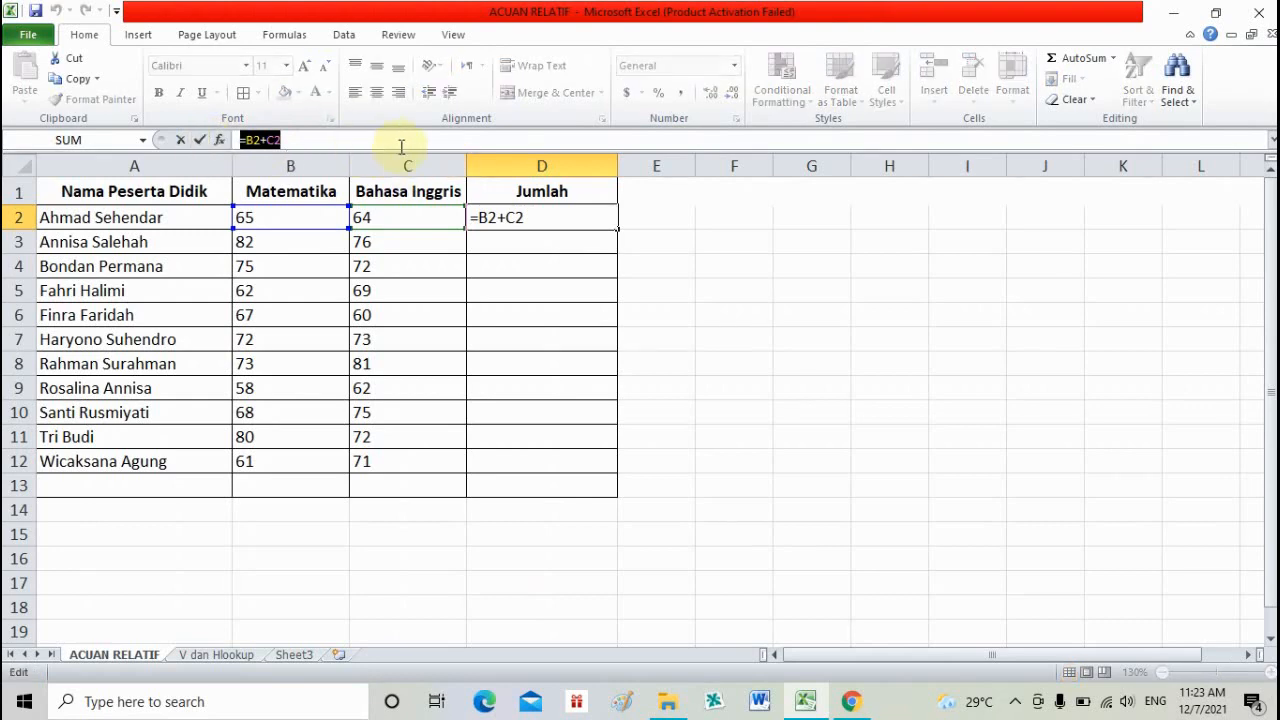
pyautogui.press('Return')
# Replace the formula in Jumlah cell D2 with the fixed number 129.
pyautogui.click(545, 216)
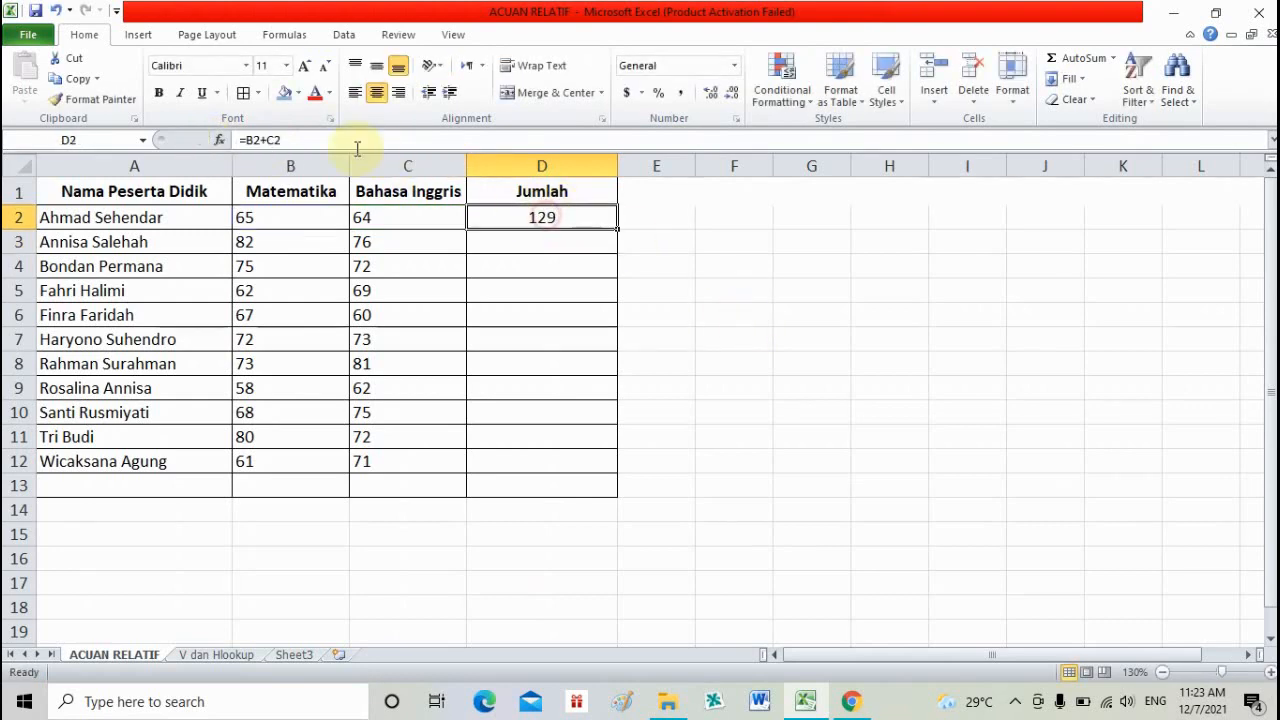
pyautogui.moveTo(296, 140); pyautogui.dragTo(230, 142)
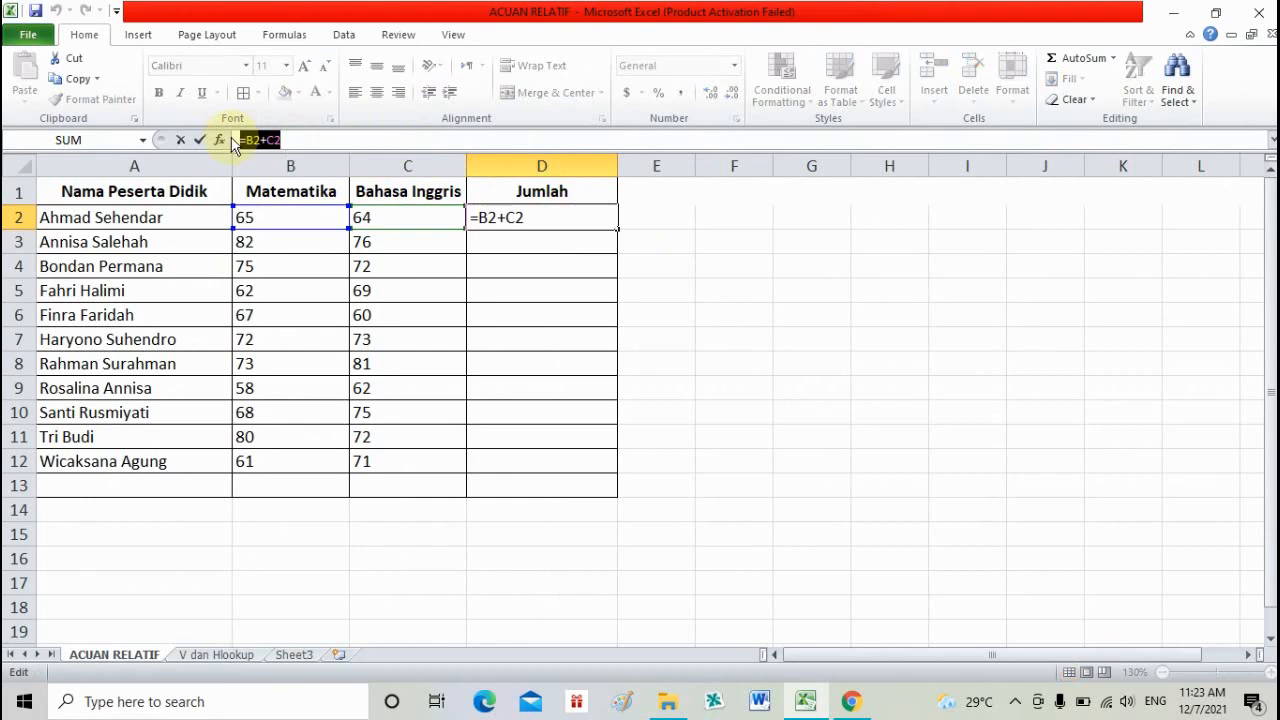
pyautogui.press('BackSpace')
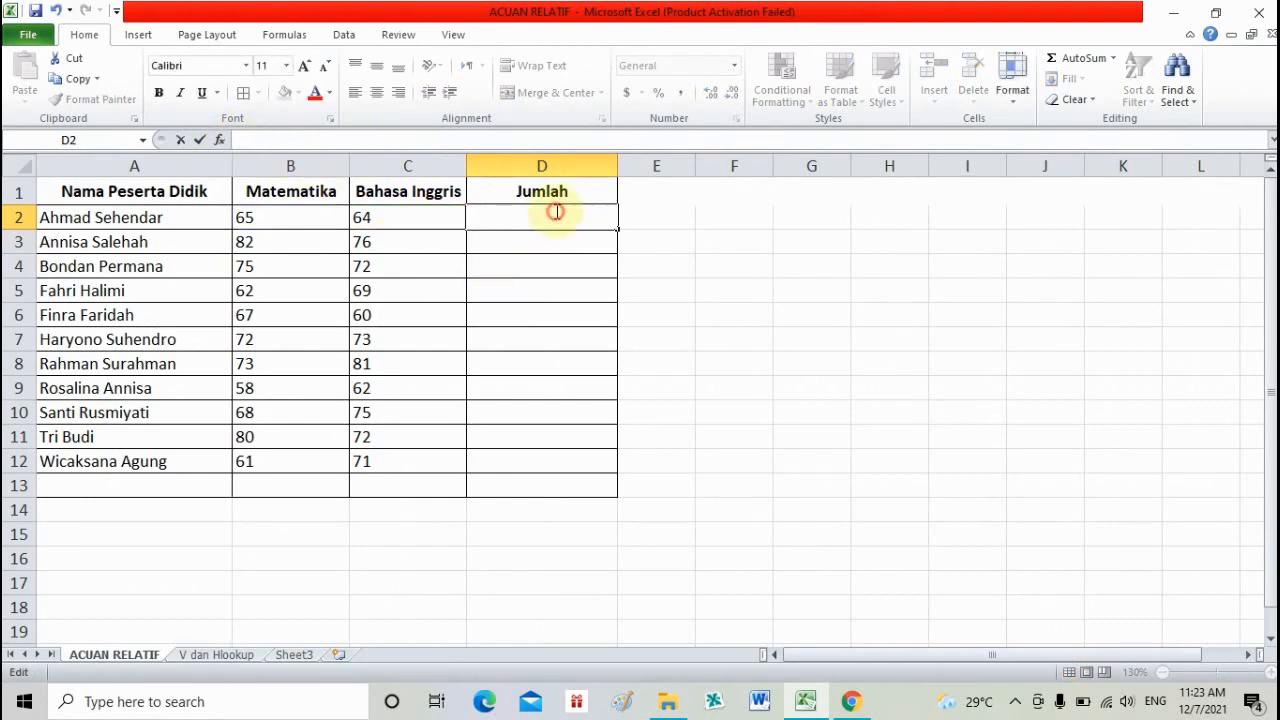
pyautogui.doubleClick(552, 214)
pyautogui.click(714, 236)
pyautogui.click(563, 220)
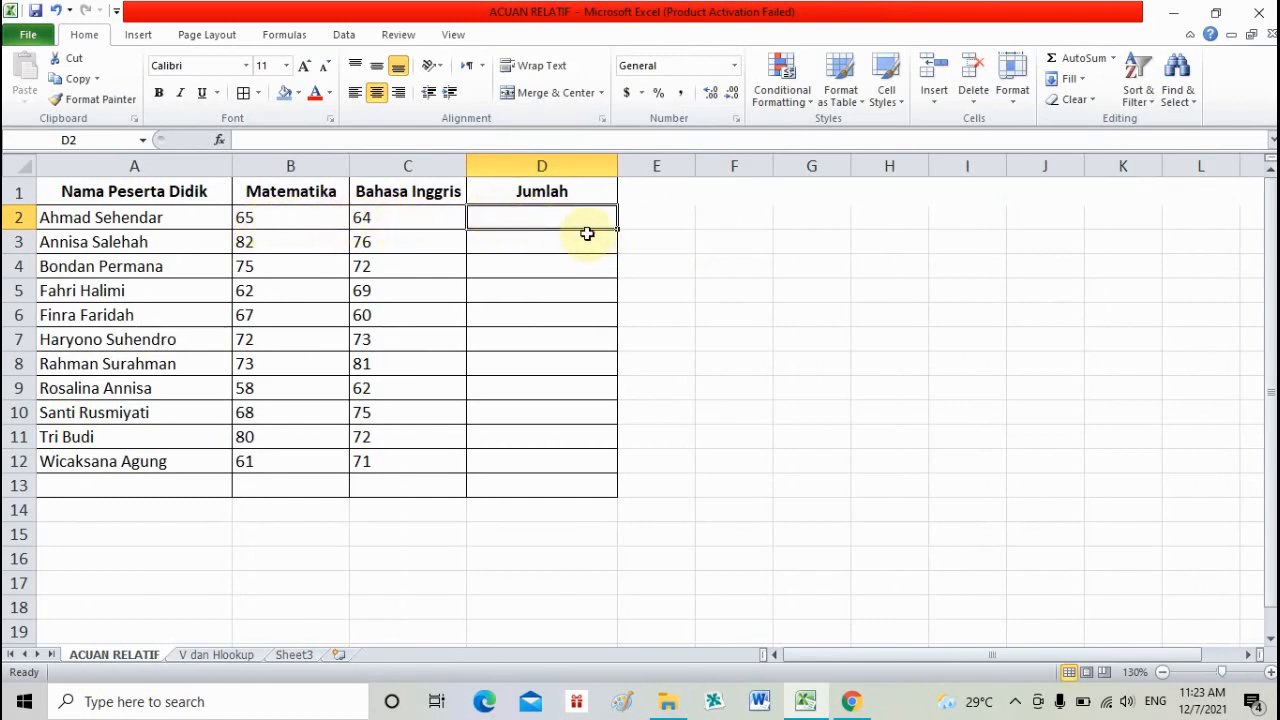
pyautogui.write('1')
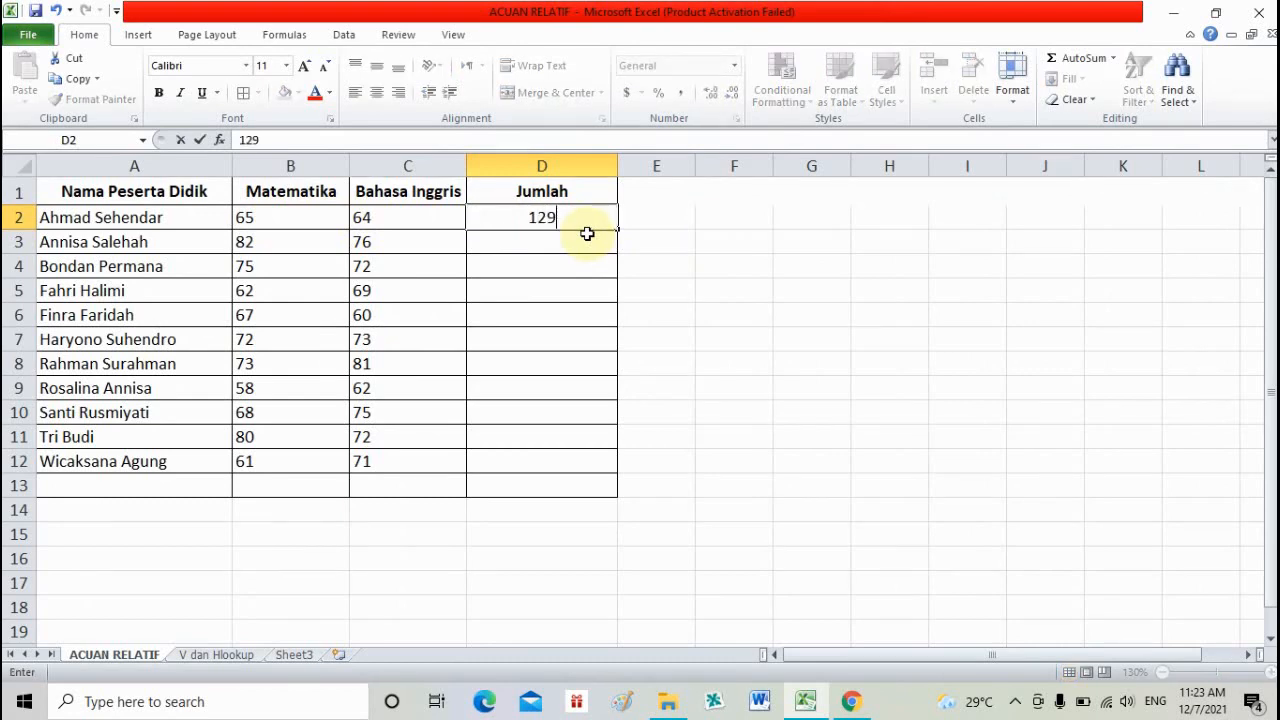
pyautogui.write('29')
pyautogui.press('Return')
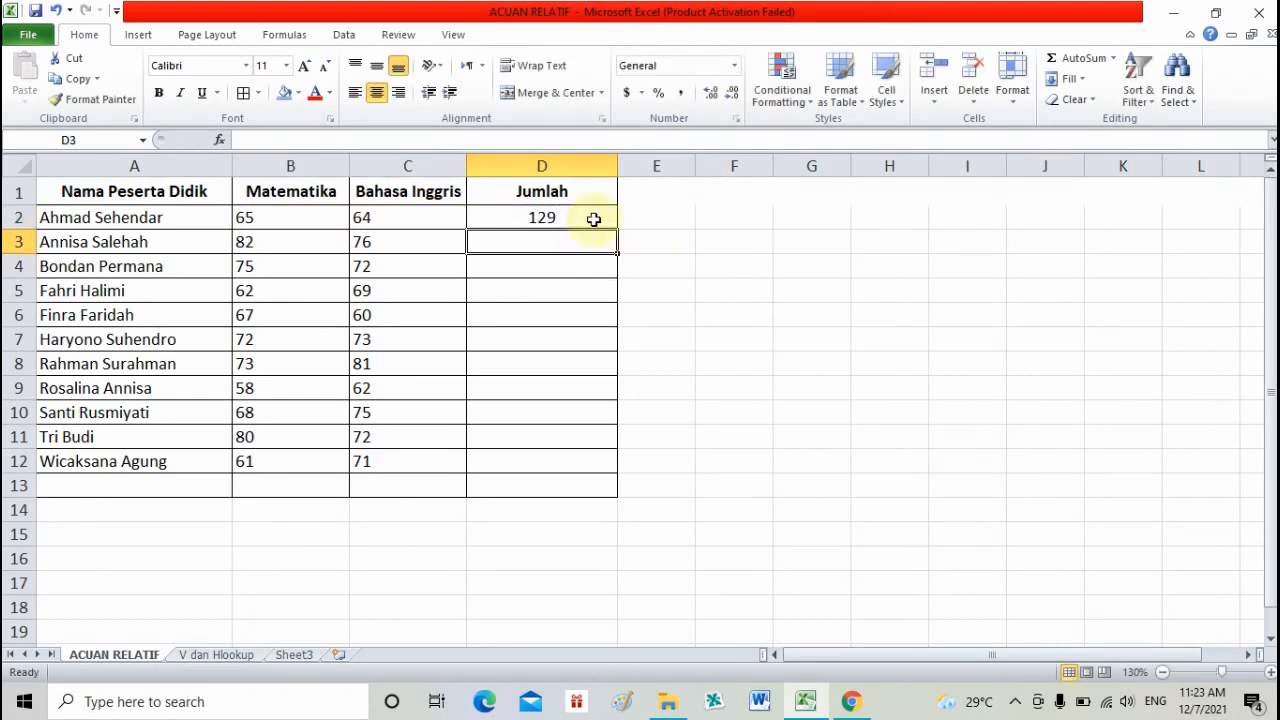
pyautogui.click(591, 219)
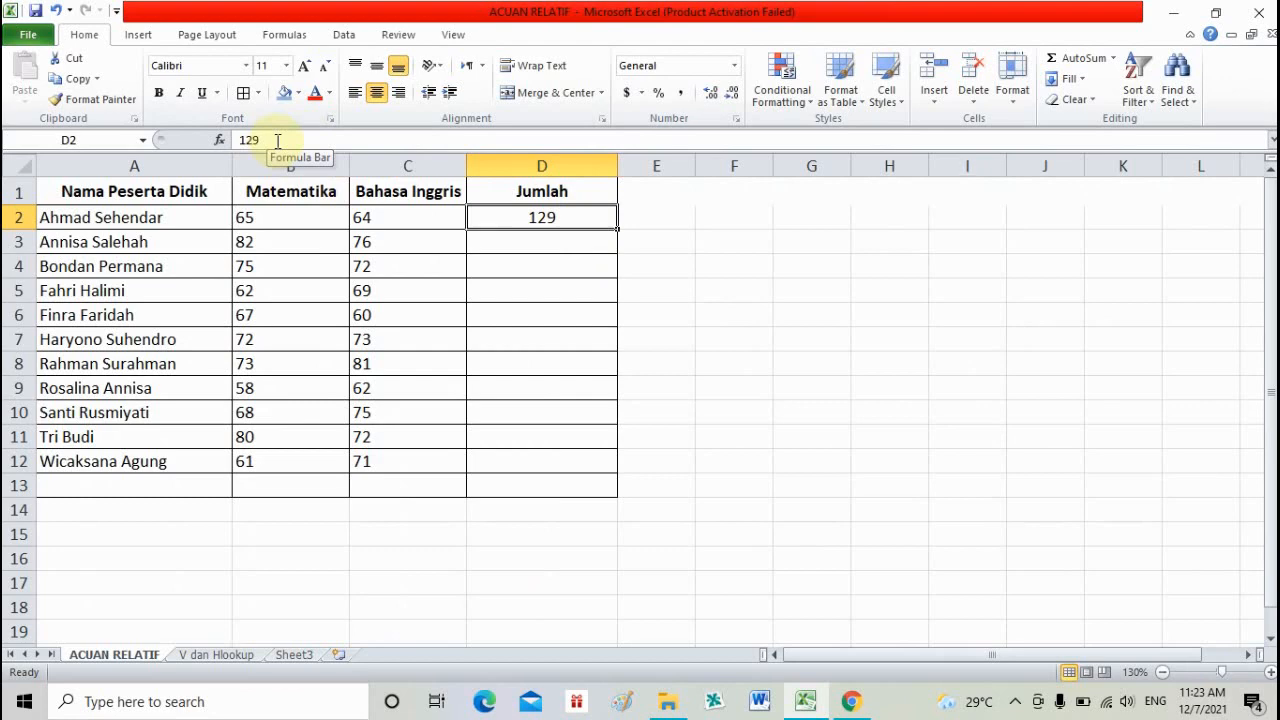
# Compare the Matematika and Bahasa Inggris scores in B2 and C2 with the Jumlah value in D2.
pyautogui.click(654, 215)
pyautogui.click(594, 220)
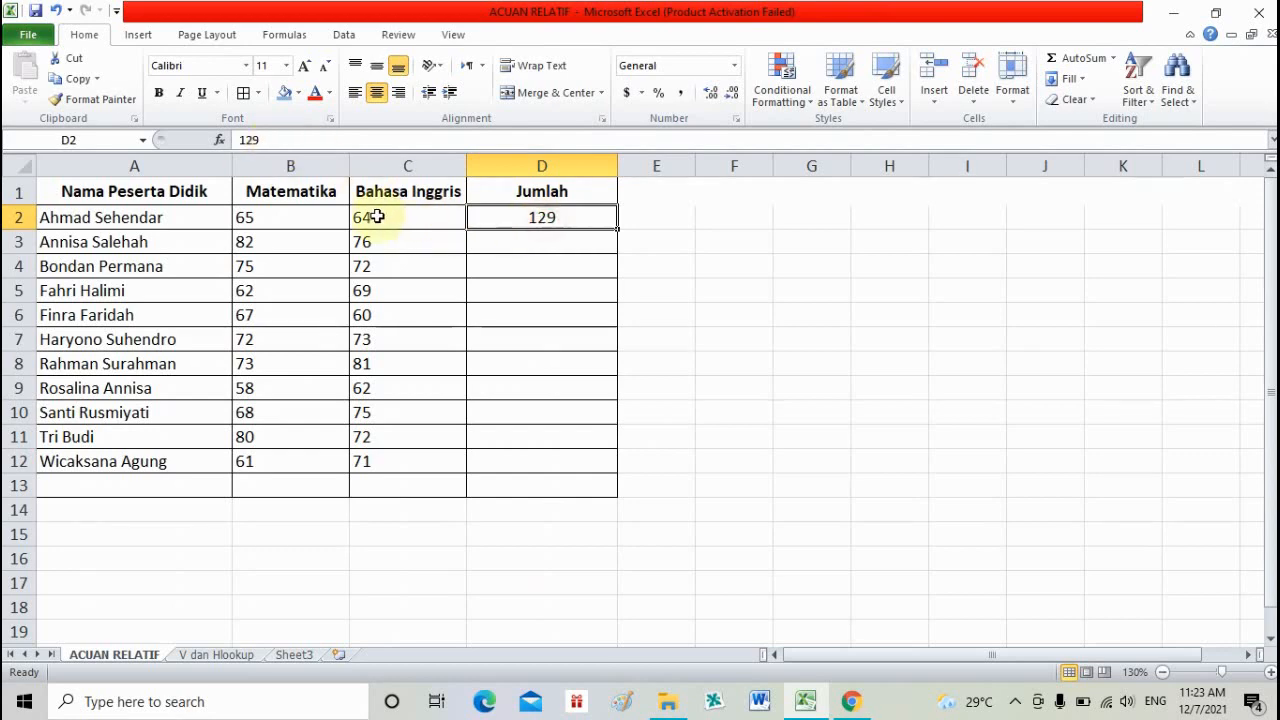
pyautogui.click(316, 217)
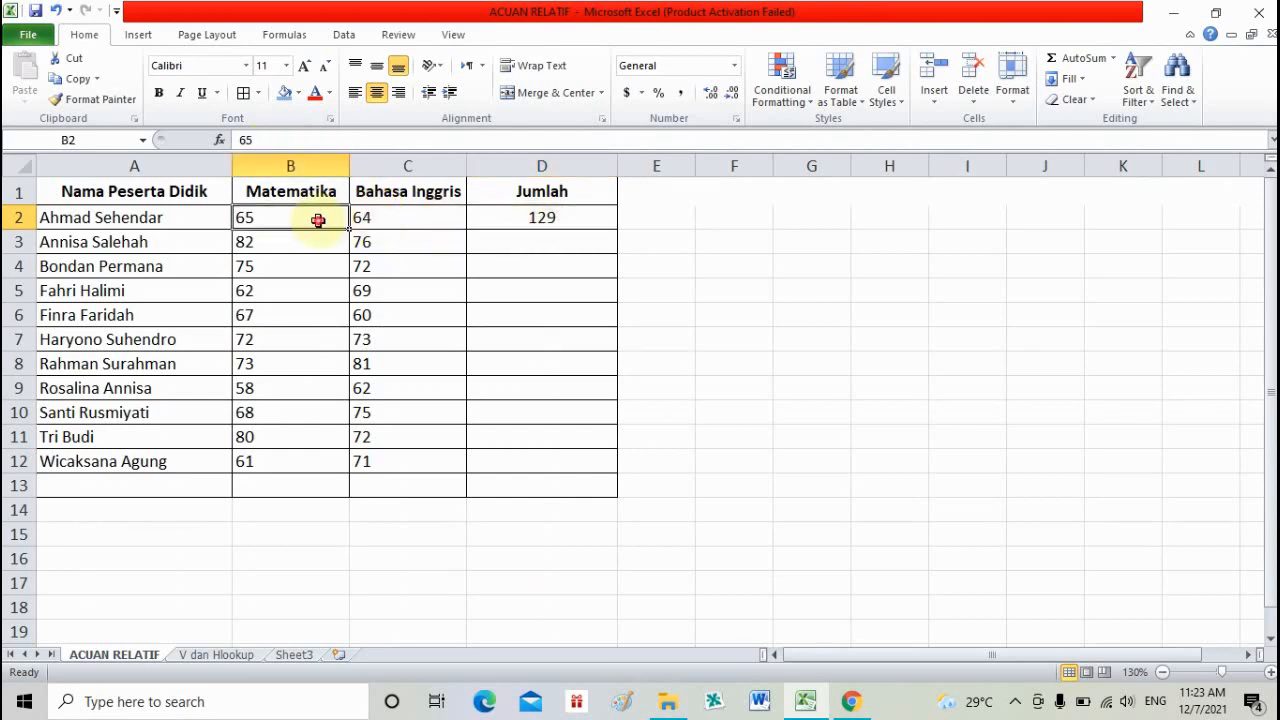
pyautogui.click(383, 217)
pyautogui.click(327, 219)
pyautogui.click(400, 214)
pyautogui.click(520, 214)
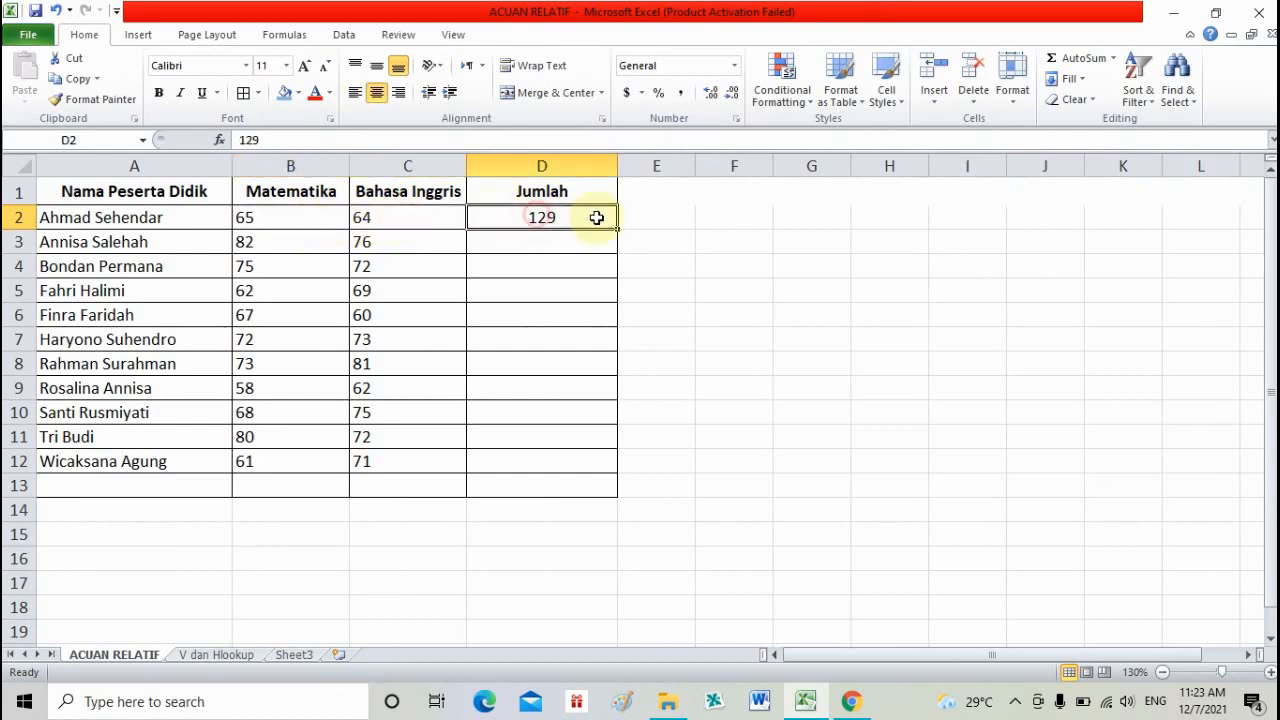
pyautogui.click(268, 219)
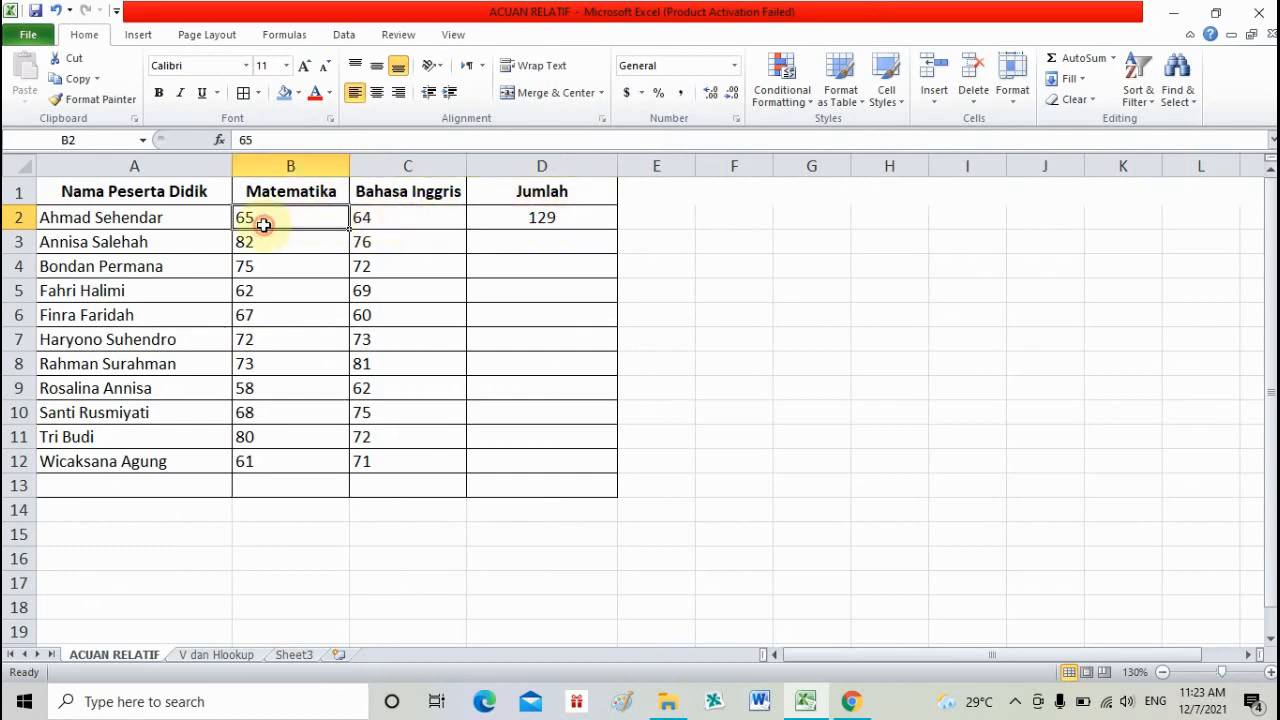
# Test whether D2 responds by changing the Bahasa Inggris score in C2 to 2, and undo the change.
pyautogui.click(390, 220)
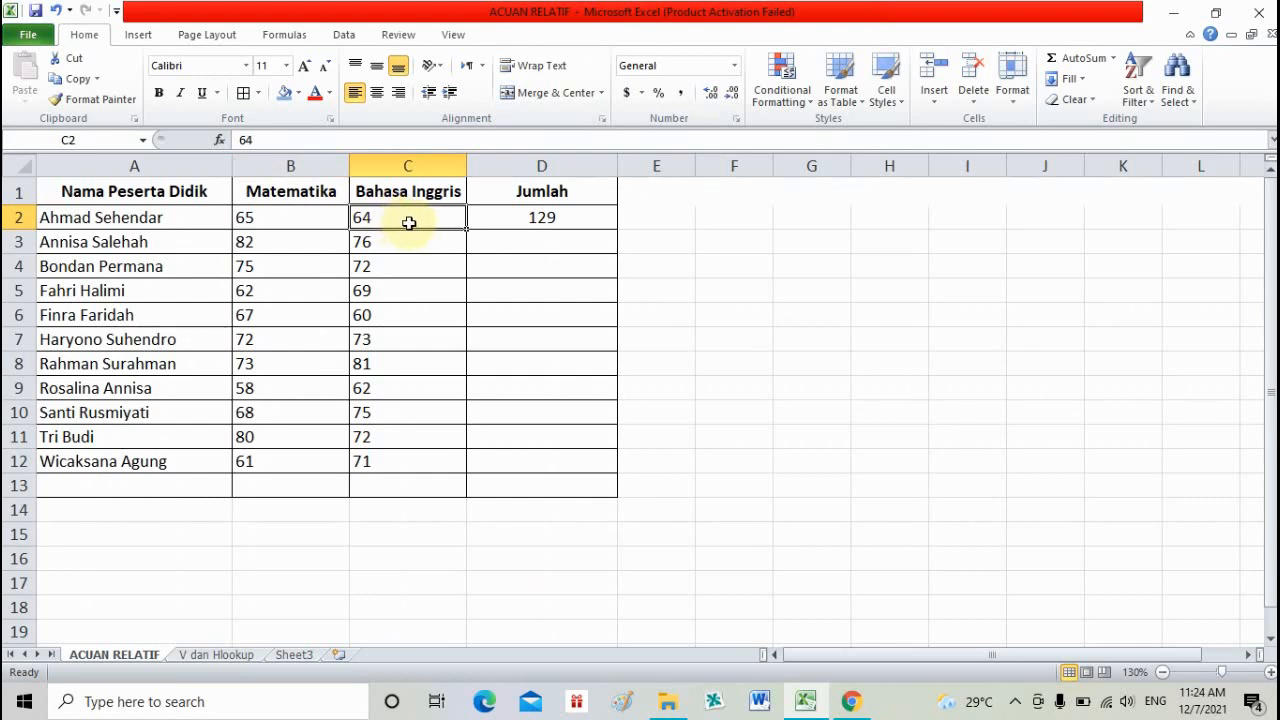
pyautogui.write('2')
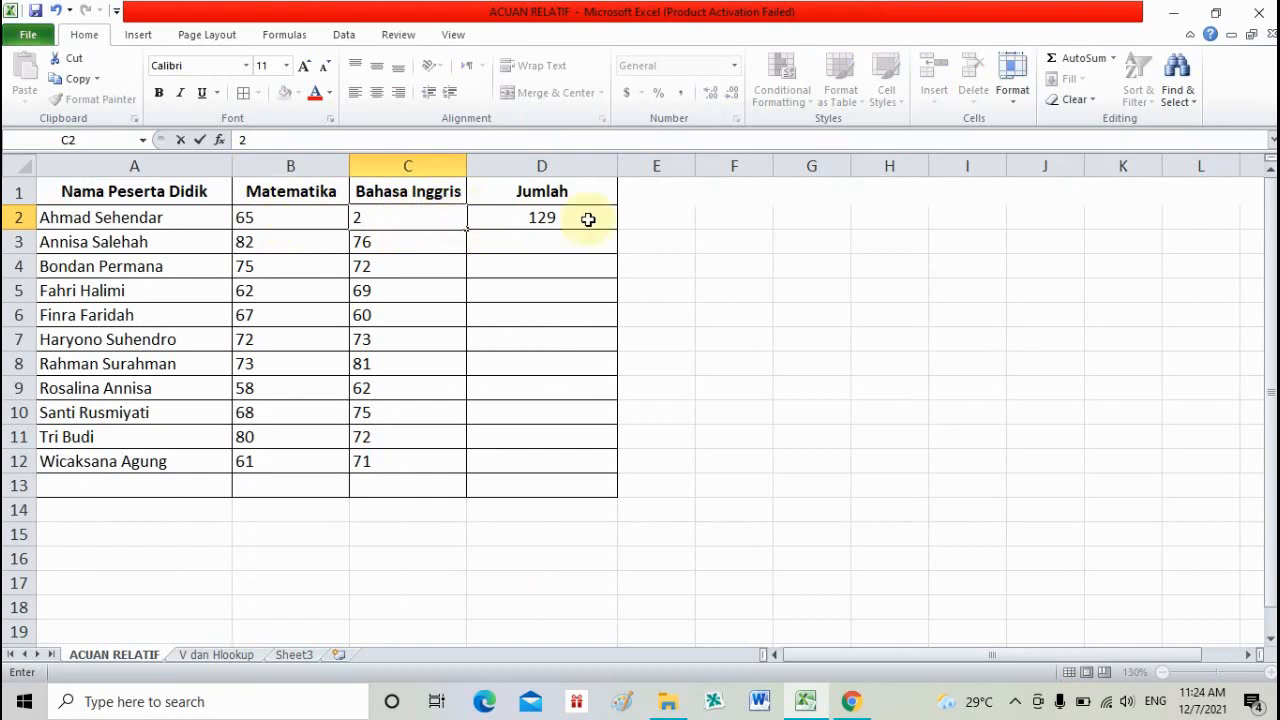
pyautogui.press('Return')
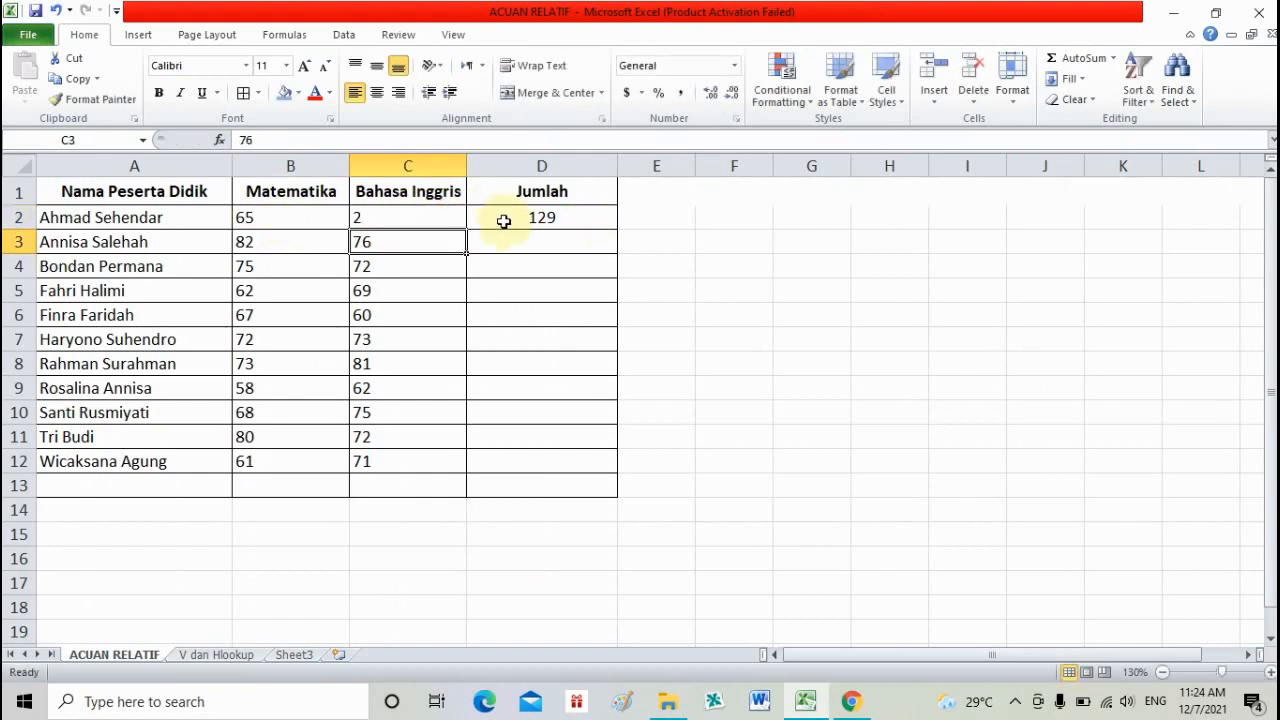
pyautogui.click(451, 217)
pyautogui.click(543, 214)
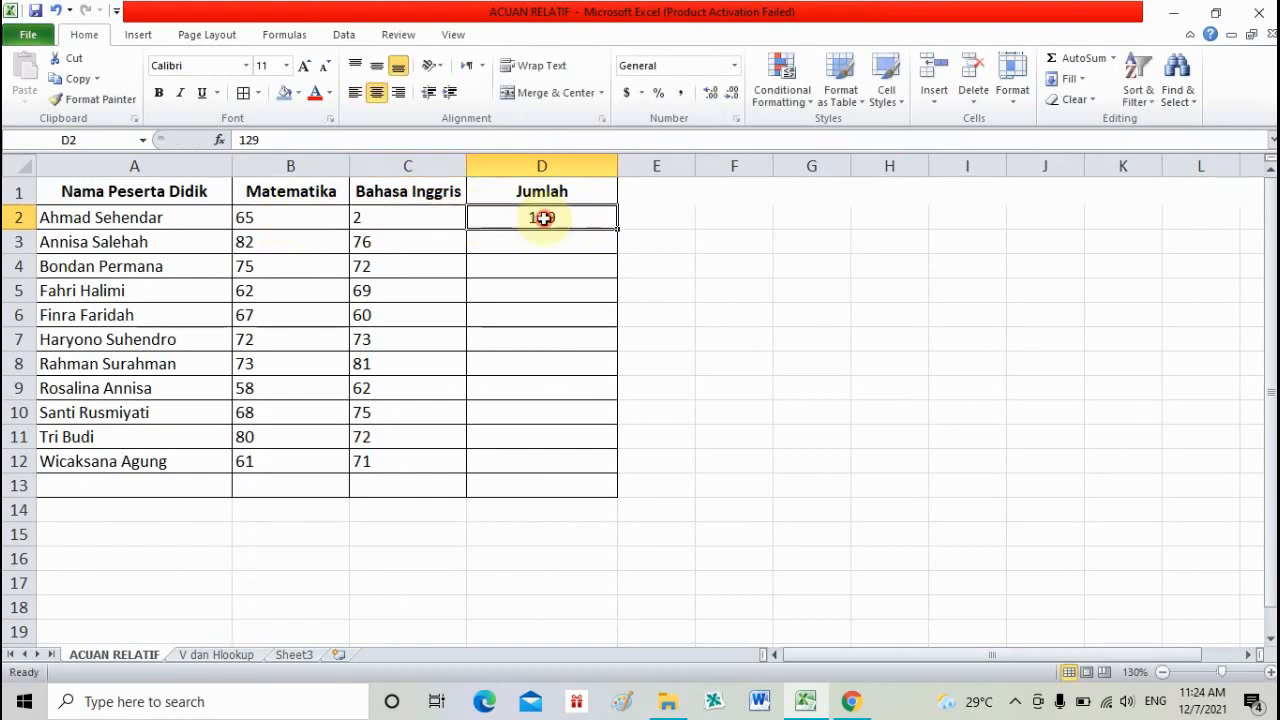
pyautogui.click(445, 220)
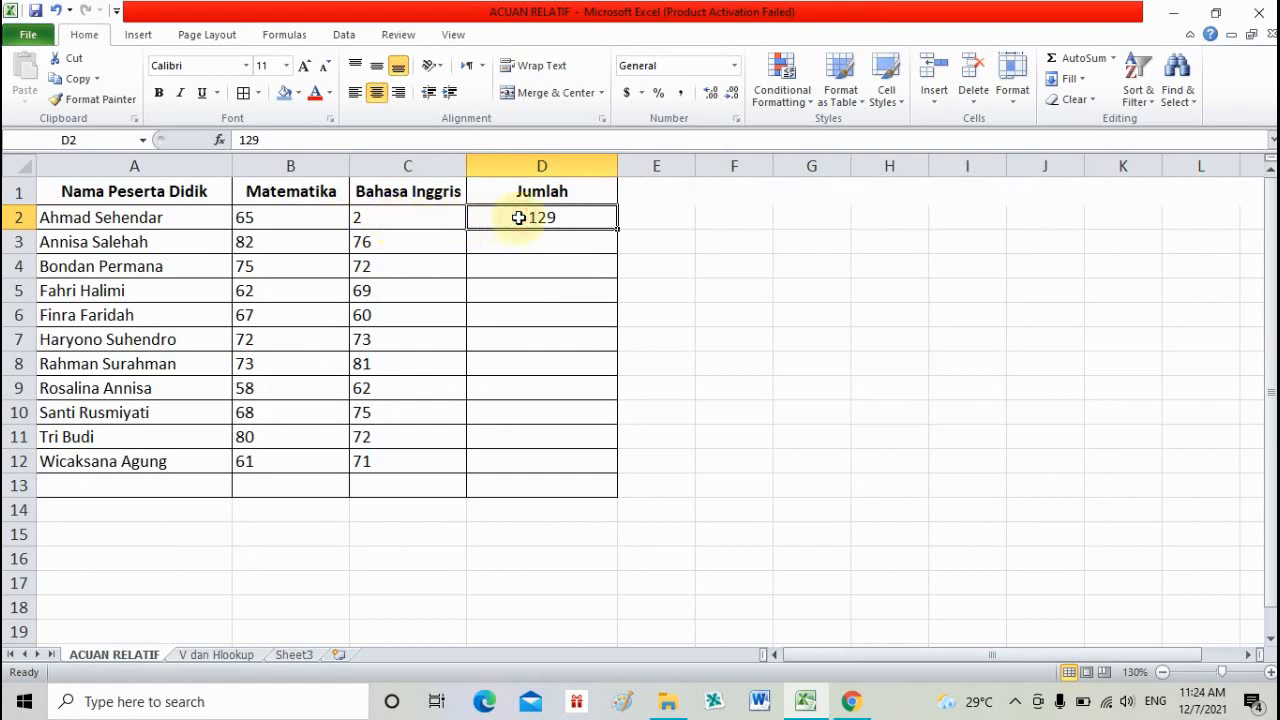
pyautogui.click(408, 217)
pyautogui.click(535, 220)
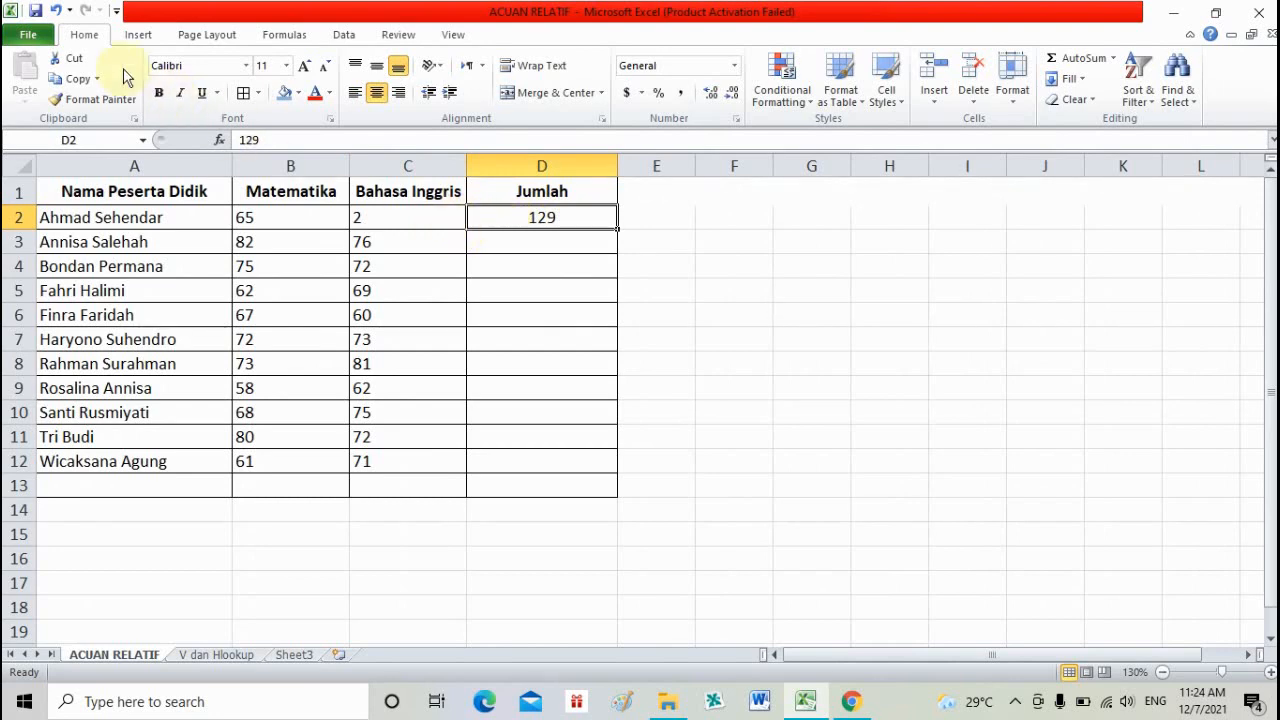
pyautogui.click(57, 9)
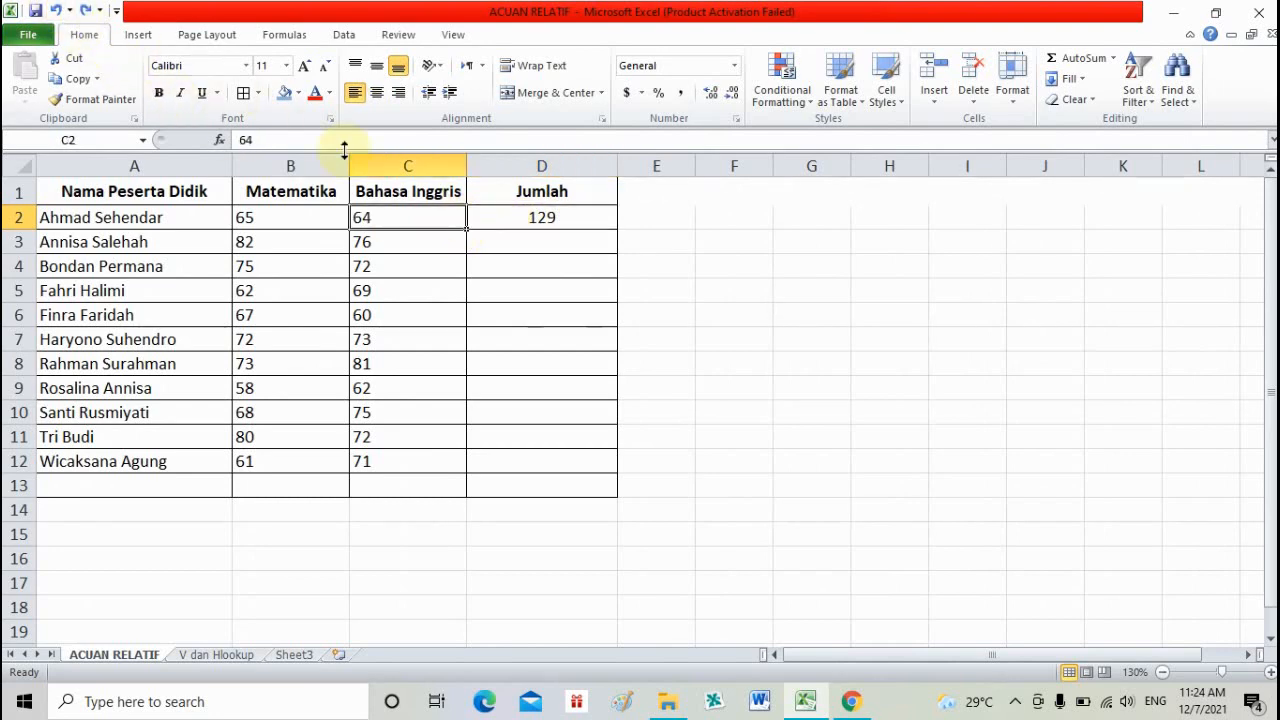
# Clear the contents of Jumlah cell D2 in the first student's row.
pyautogui.click(497, 220)
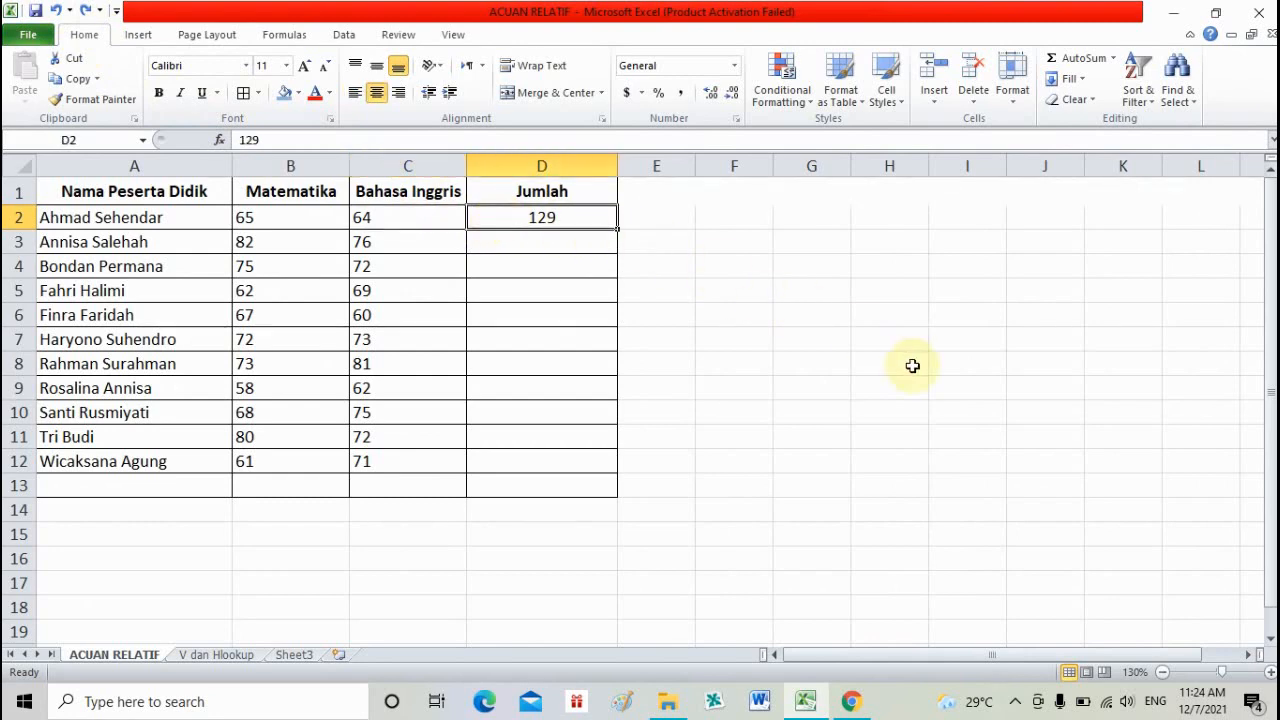
pyautogui.press('Delete')
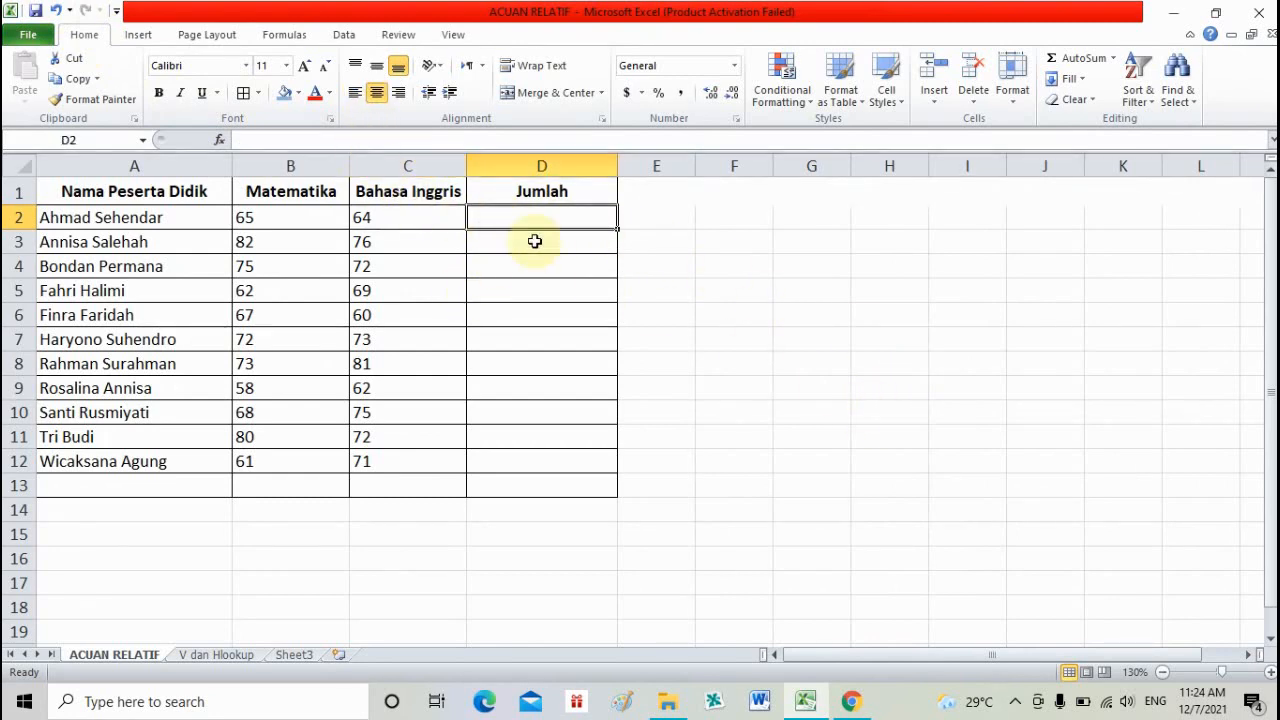
# Enter the formula =B2+C2 in Jumlah cell D2 to add the first student's Matematika and Bahasa Inggris scores.
pyautogui.write('=')
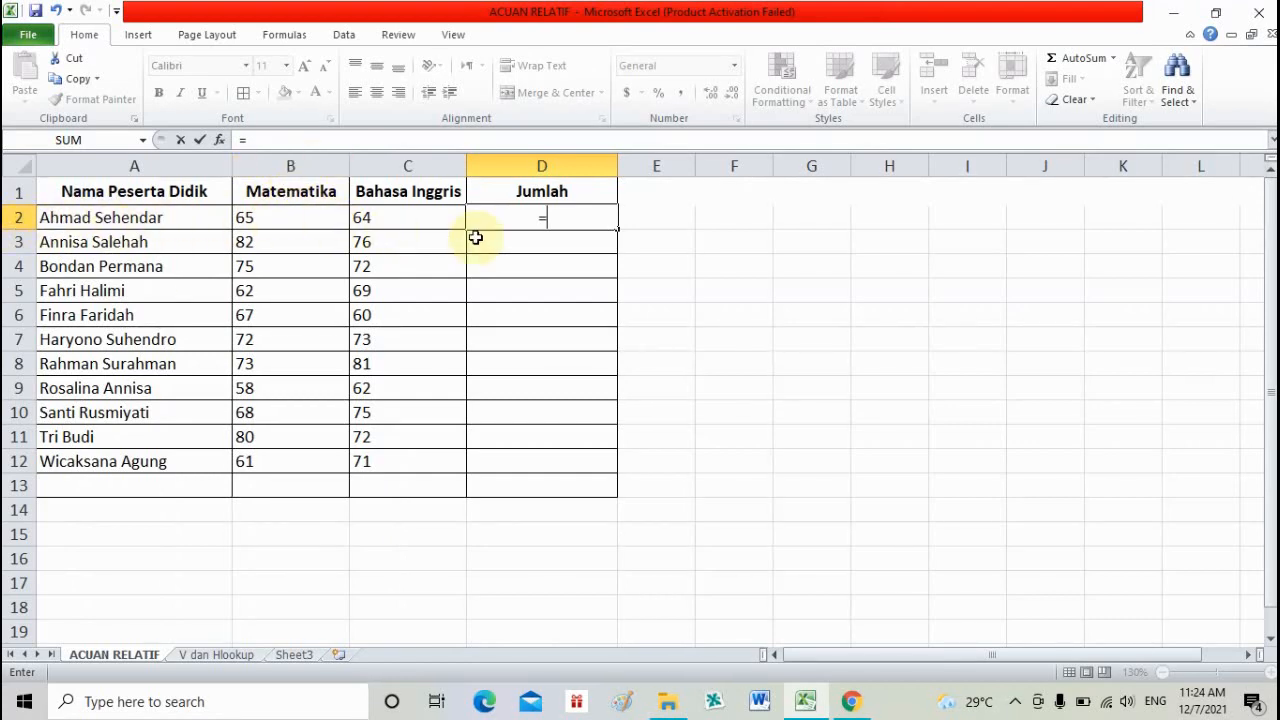
pyautogui.write('B2')
pyautogui.press('BackSpace')
pyautogui.press('BackSpace')
pyautogui.click(267, 220)
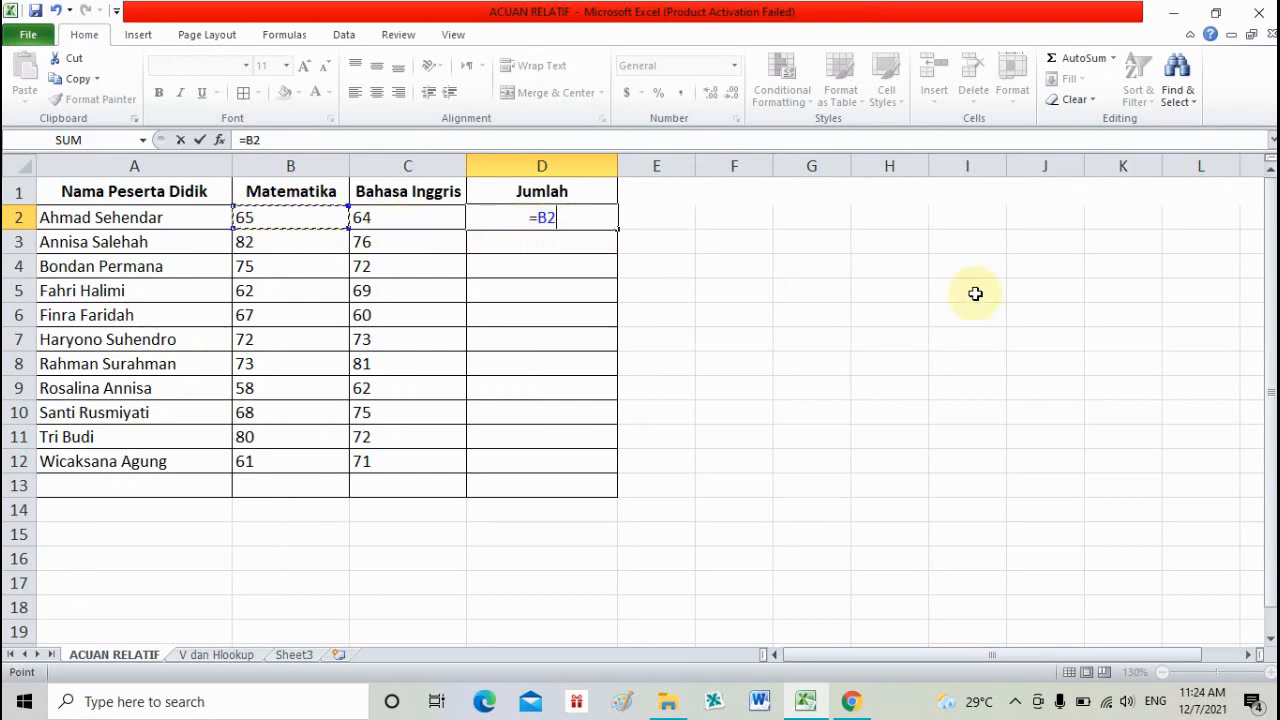
pyautogui.write('+')
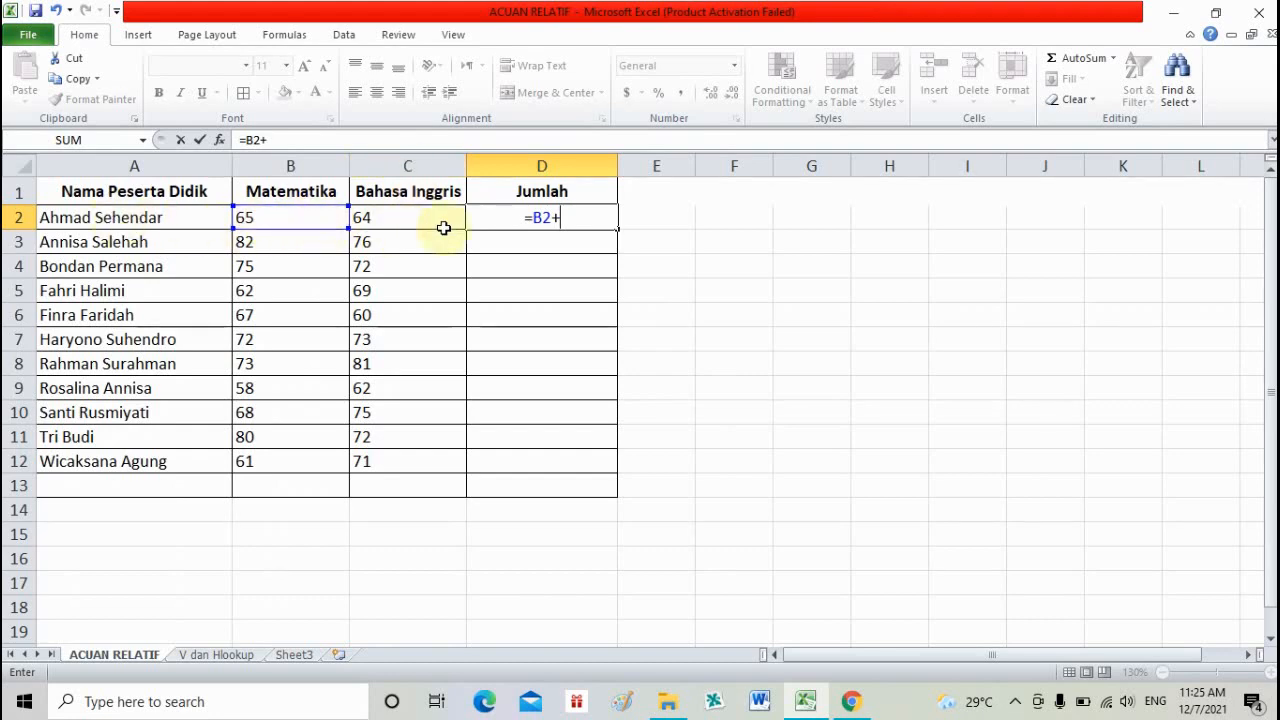
pyautogui.write('C2')
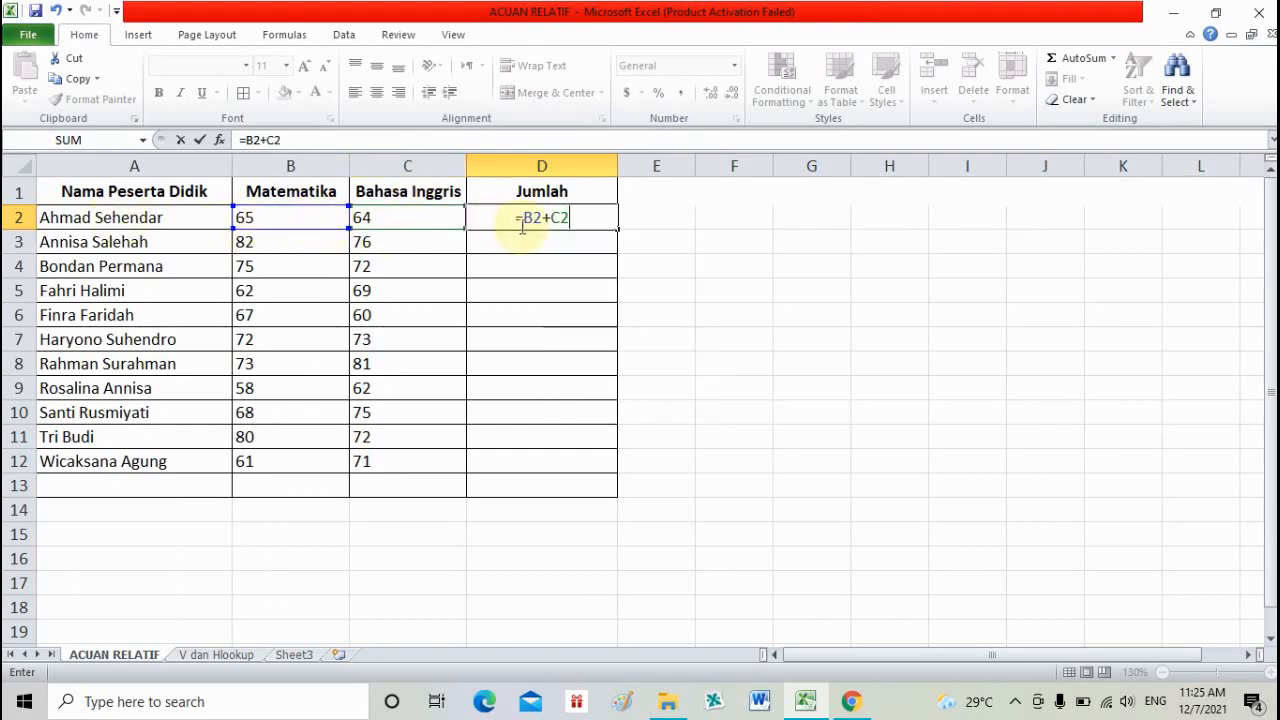
pyautogui.press('BackSpace')
pyautogui.press('BackSpace')
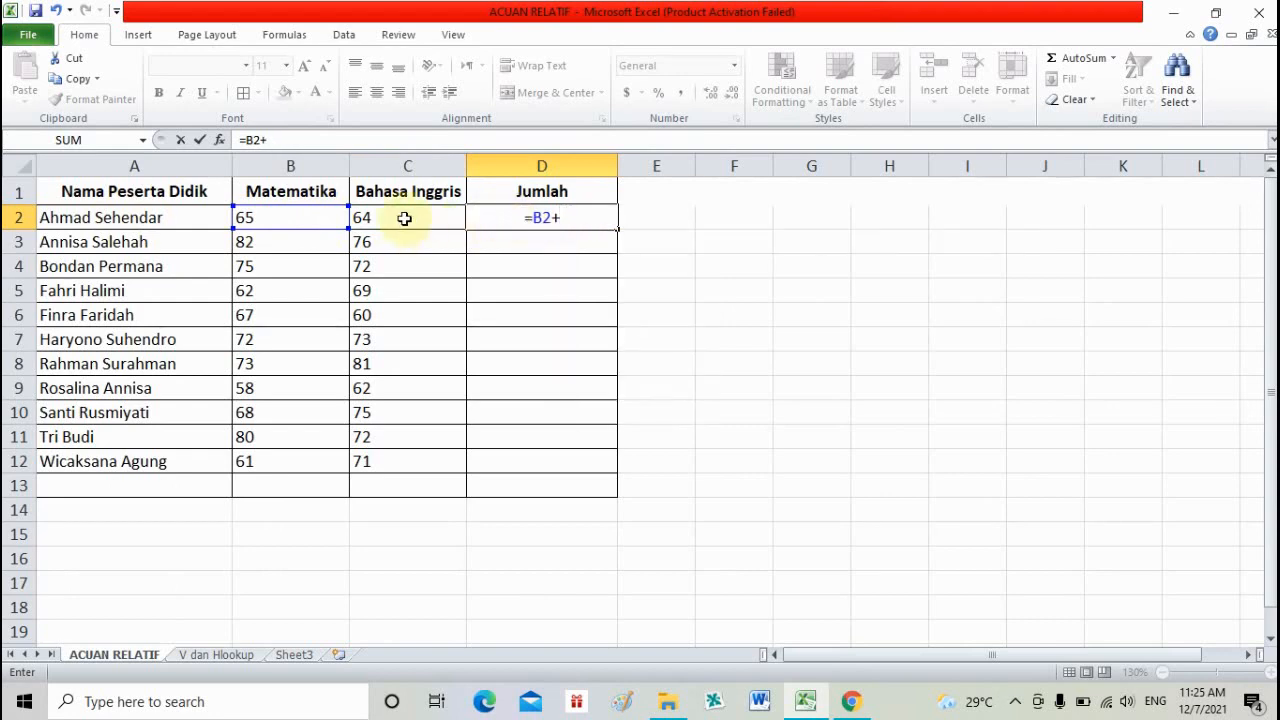
pyautogui.click(402, 217)
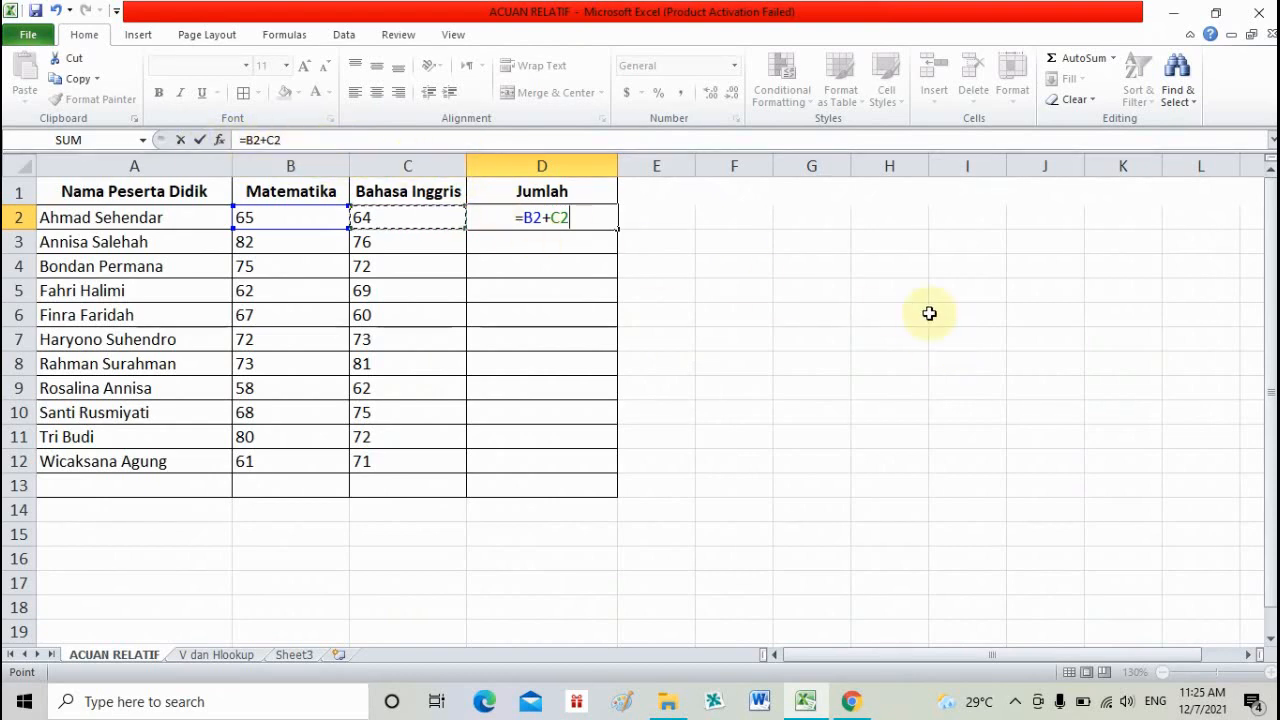
pyautogui.press('Return')
# Inspect the formula stored in Jumlah cell D2 and the cells it references, leaving it unedited.
pyautogui.click(598, 218)
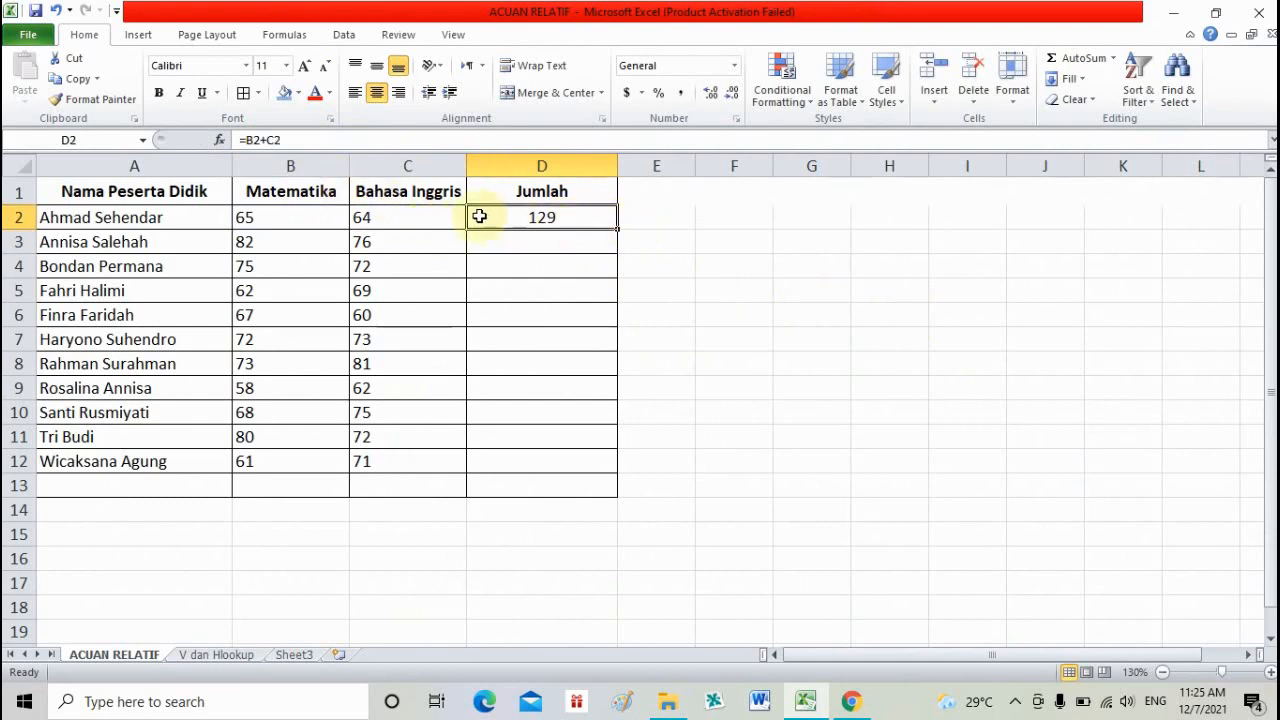
pyautogui.click(305, 140)
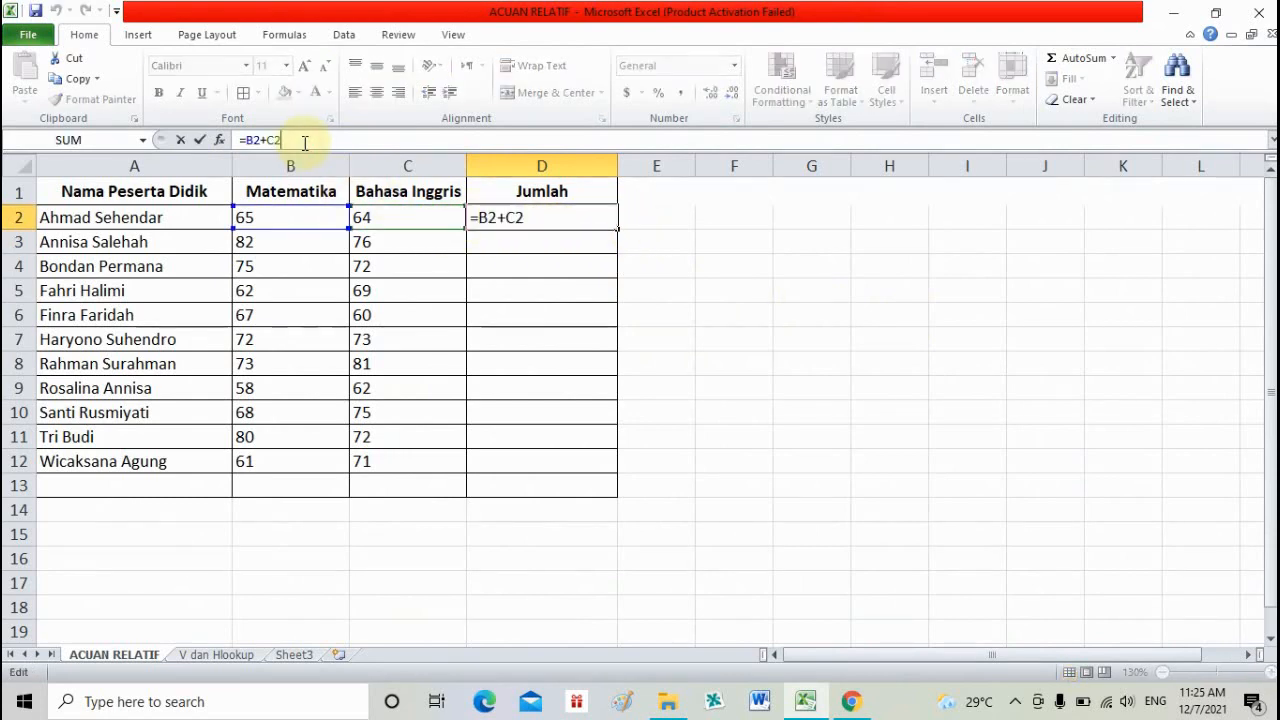
pyautogui.moveTo(304, 142); pyautogui.dragTo(238, 142)
pyautogui.click(397, 145)
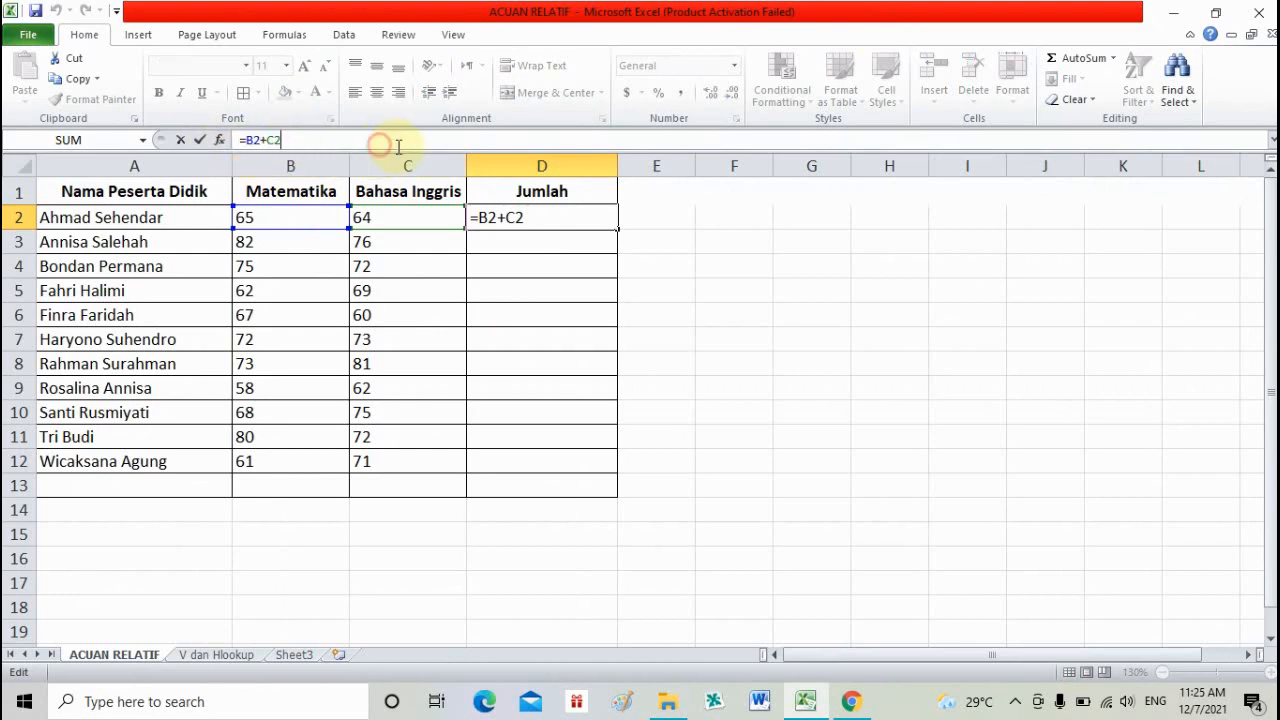
pyautogui.press('Return')
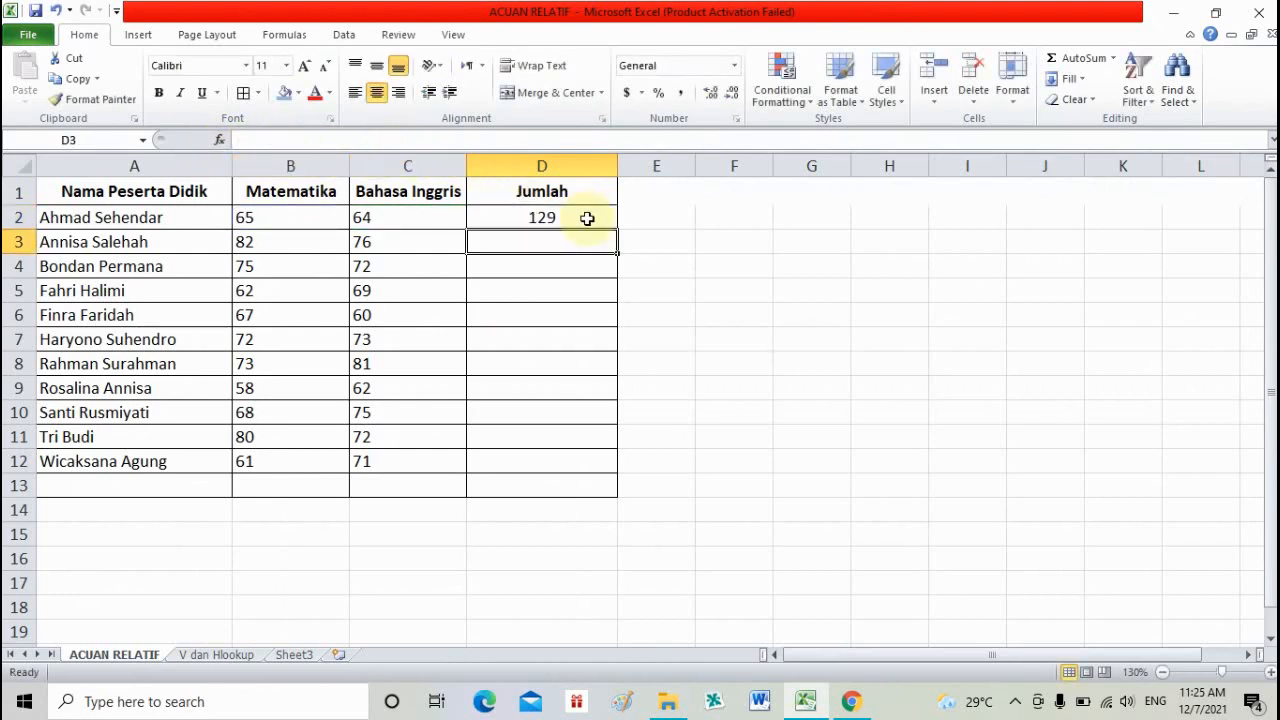
pyautogui.click(587, 218)
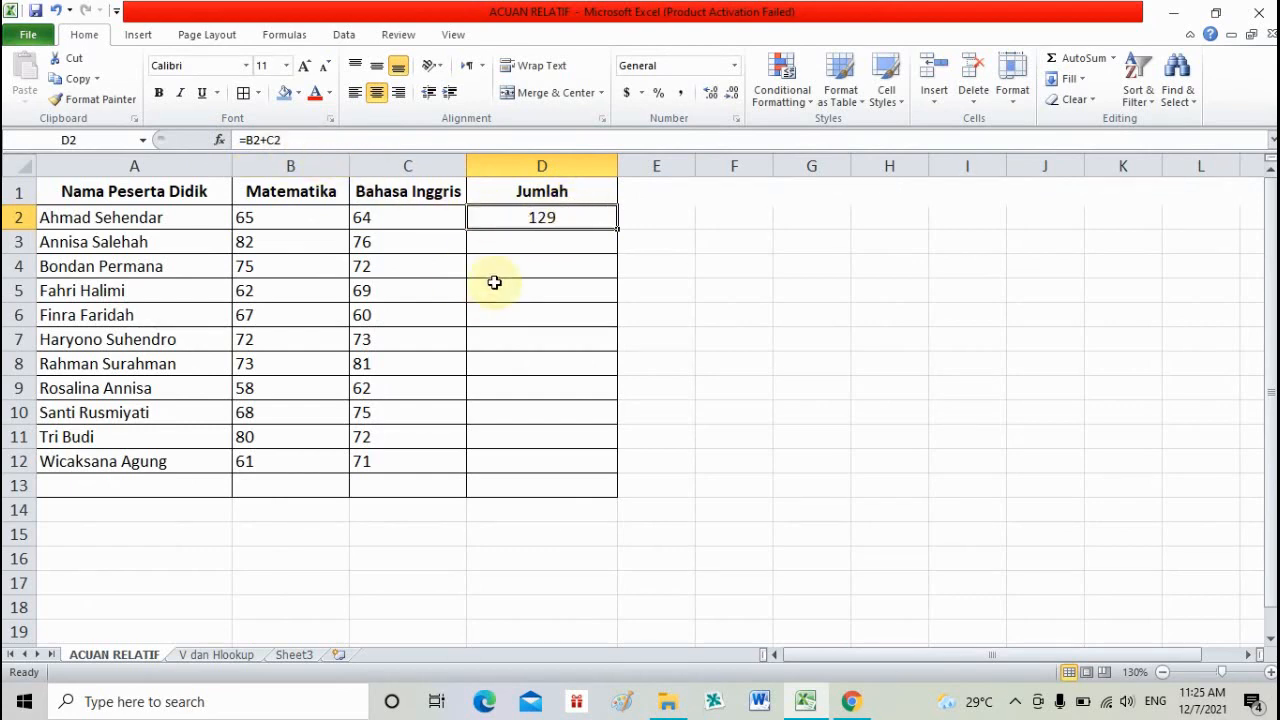
# Test the D2 formula by changing the Bahasa Inggris score in C2 to 2 and to 2000.
pyautogui.click(366, 219)
pyautogui.write('2')
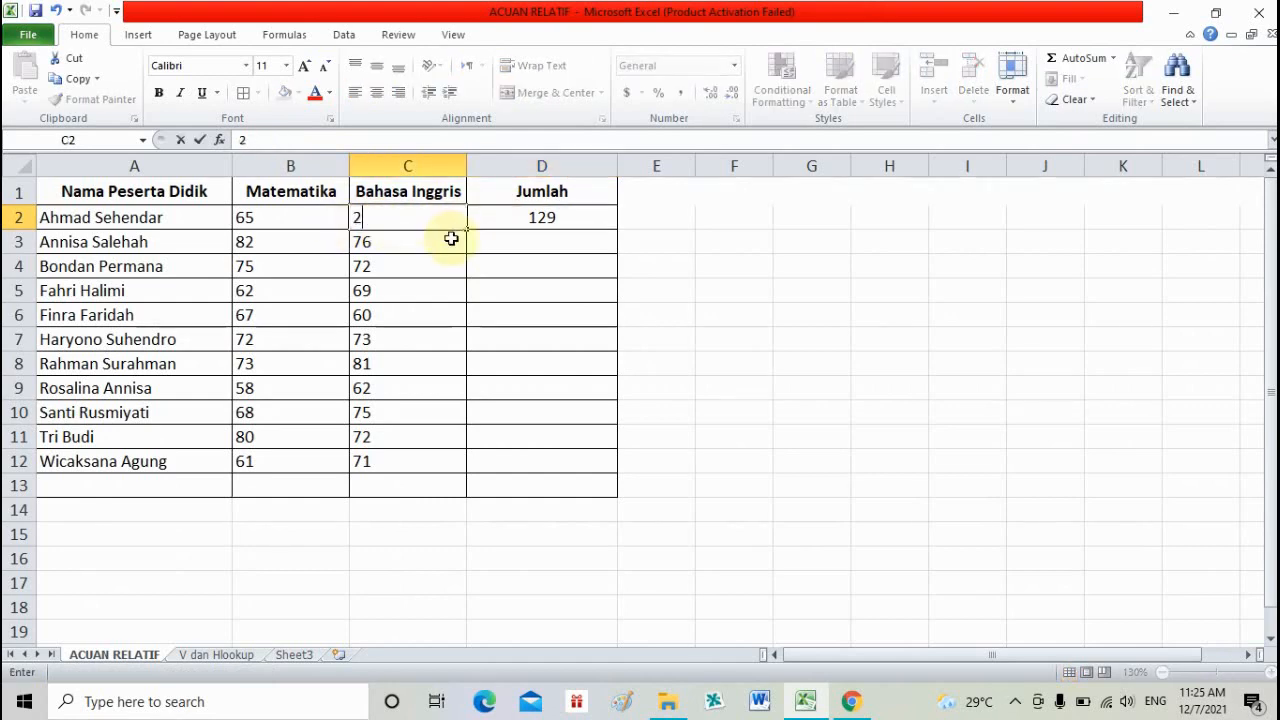
pyautogui.press('Return')
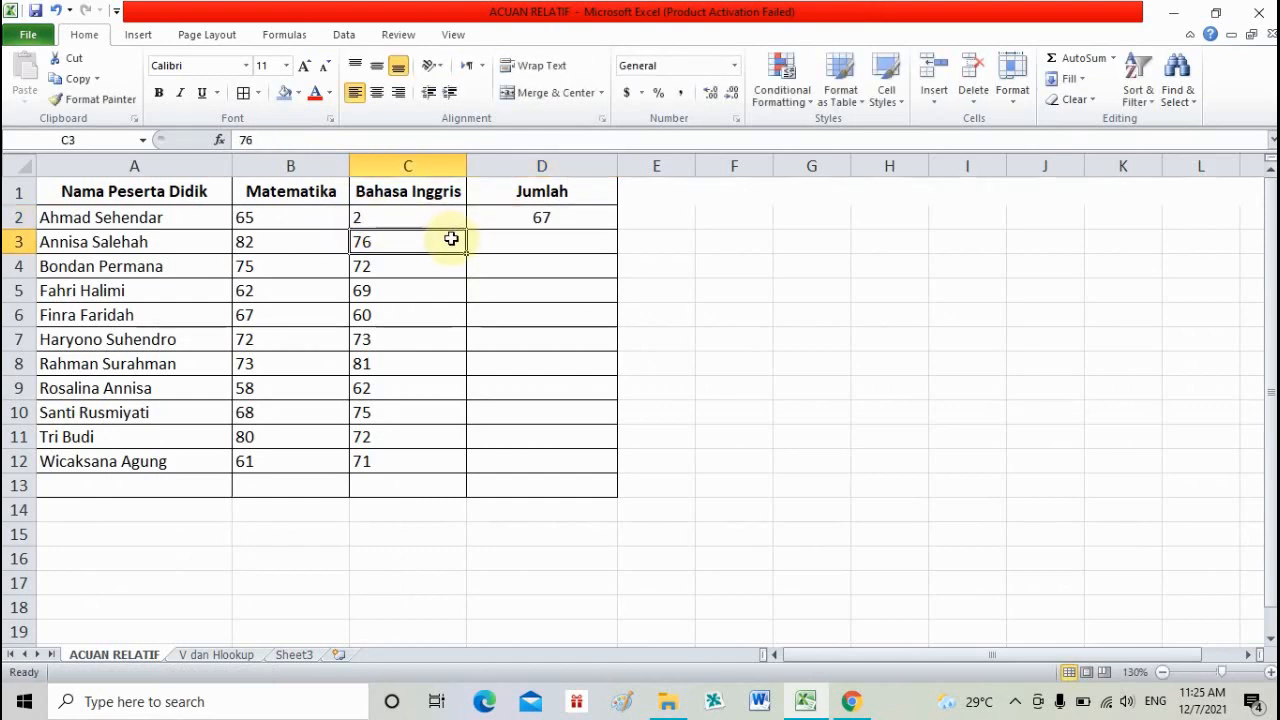
pyautogui.click(523, 224)
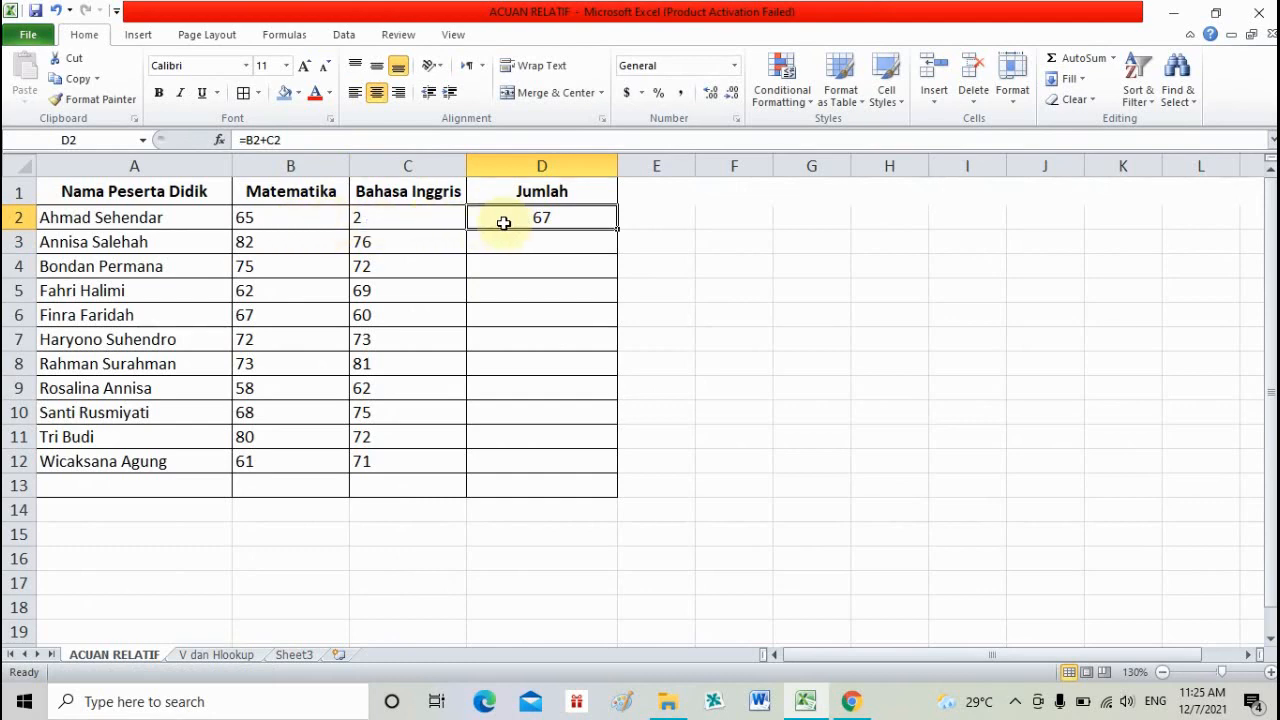
pyautogui.click(407, 215)
pyautogui.write('2')
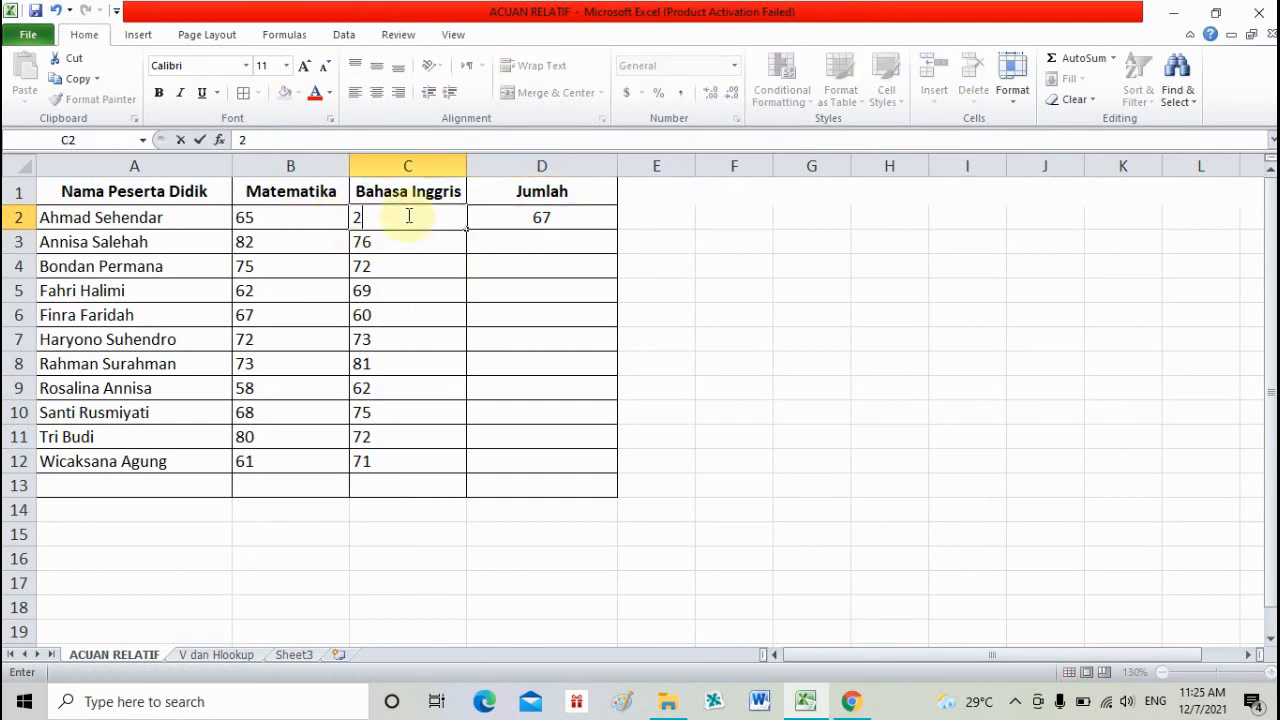
pyautogui.press('Return')
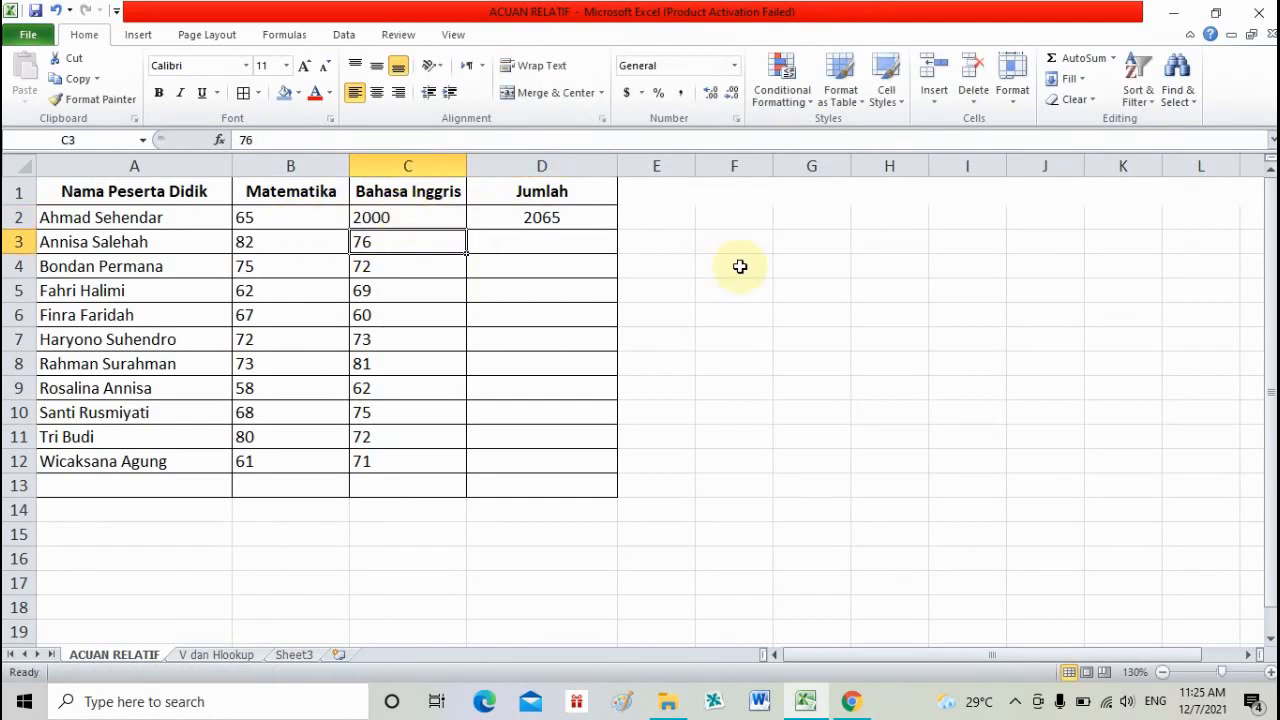
pyautogui.click(572, 220)
# Test the D2 formula with 566888668 in C2, and restore the Bahasa Inggris score to 64.
pyautogui.click(415, 218)
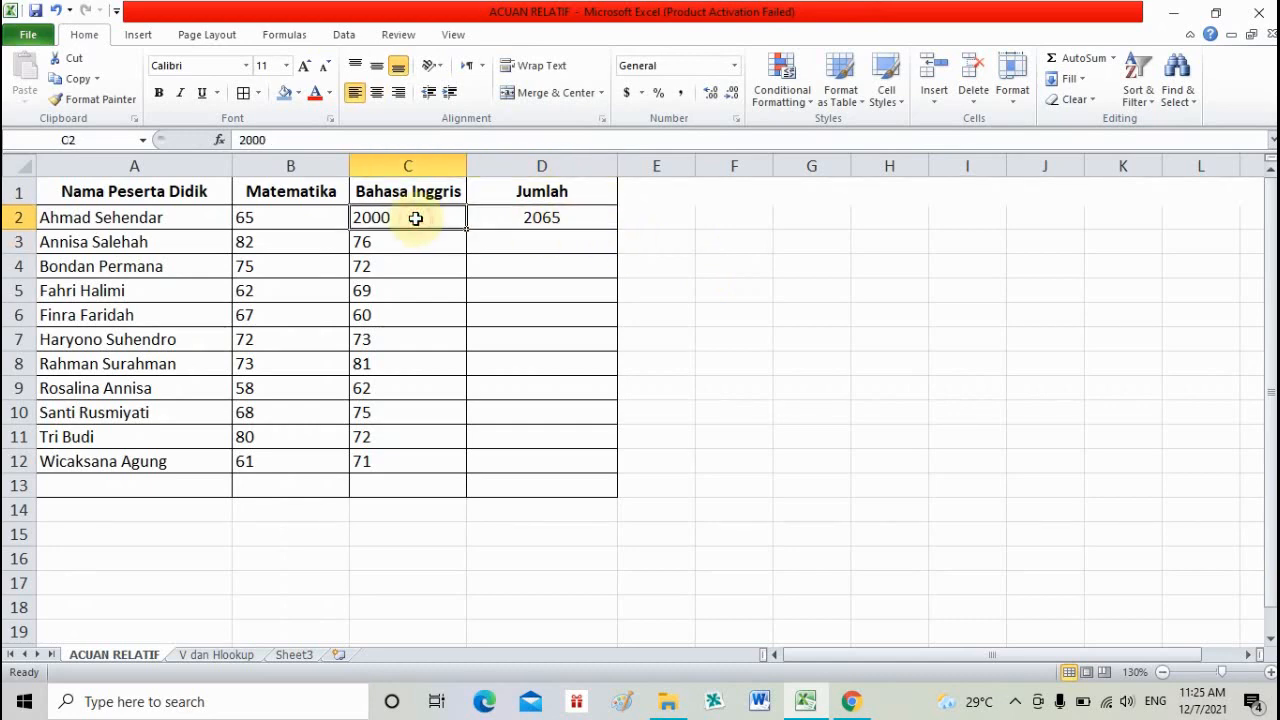
pyautogui.write('566888668')
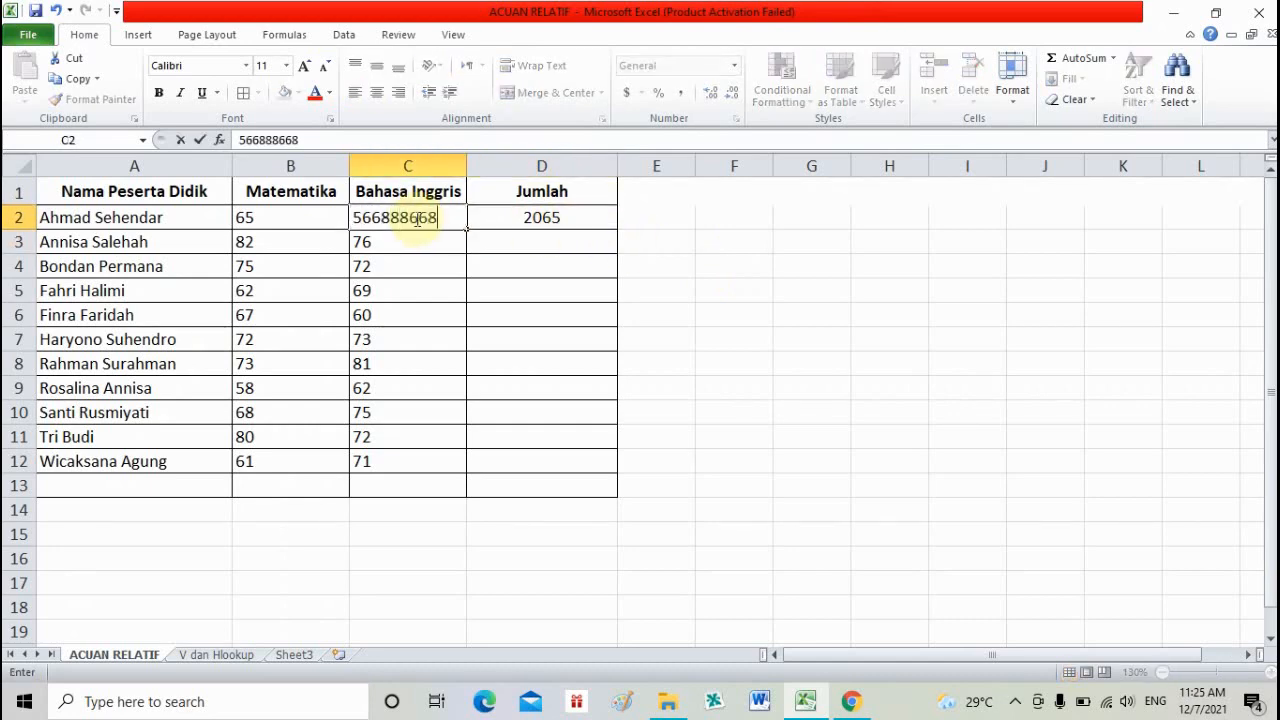
pyautogui.press('Return')
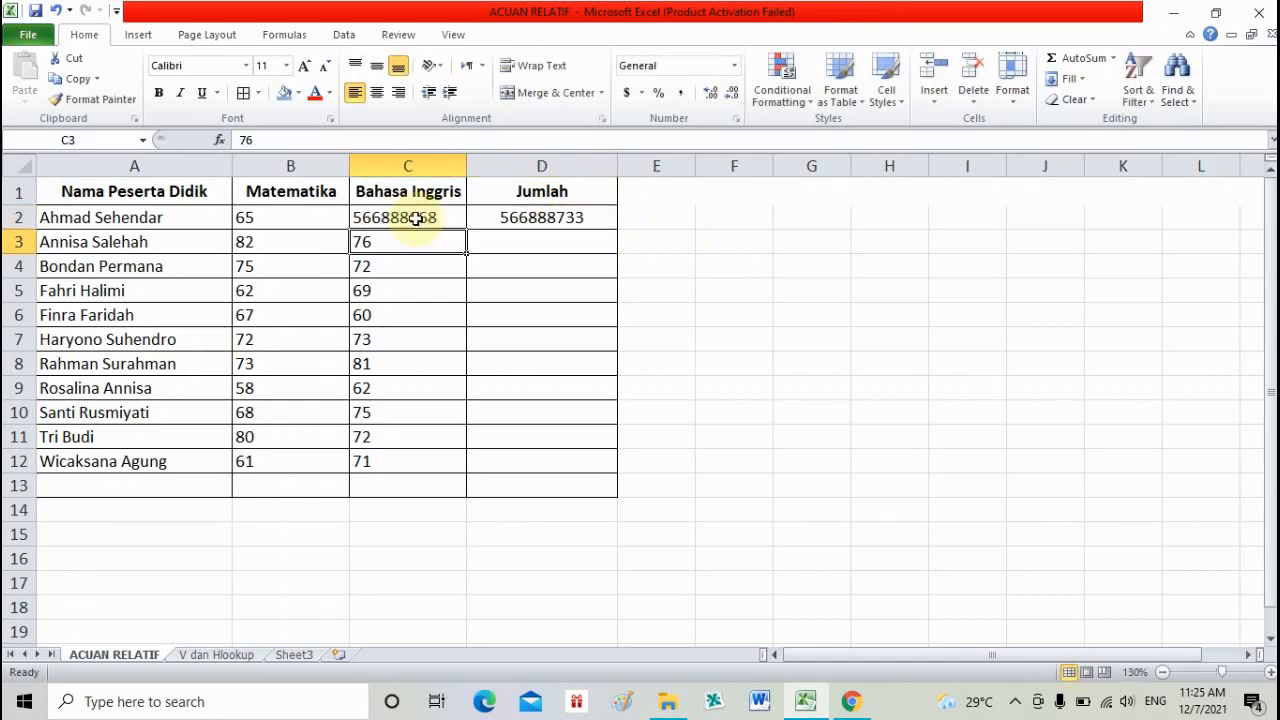
pyautogui.click(500, 220)
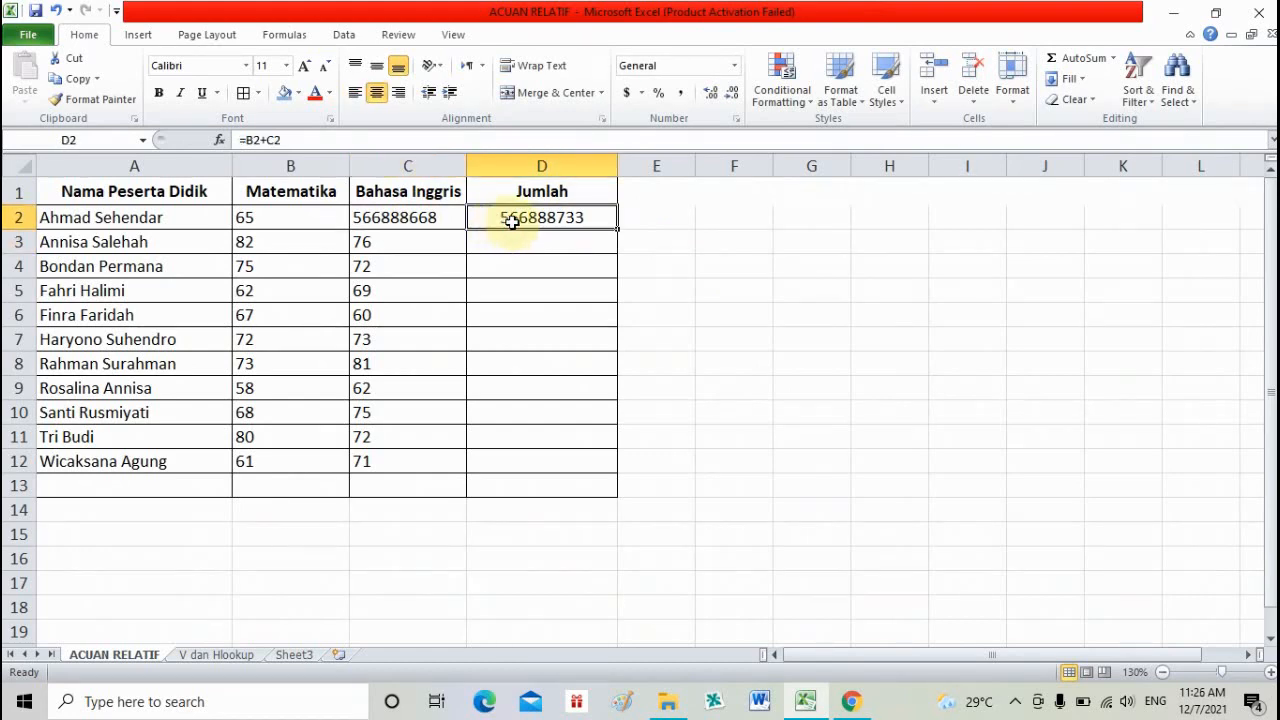
pyautogui.click(404, 222)
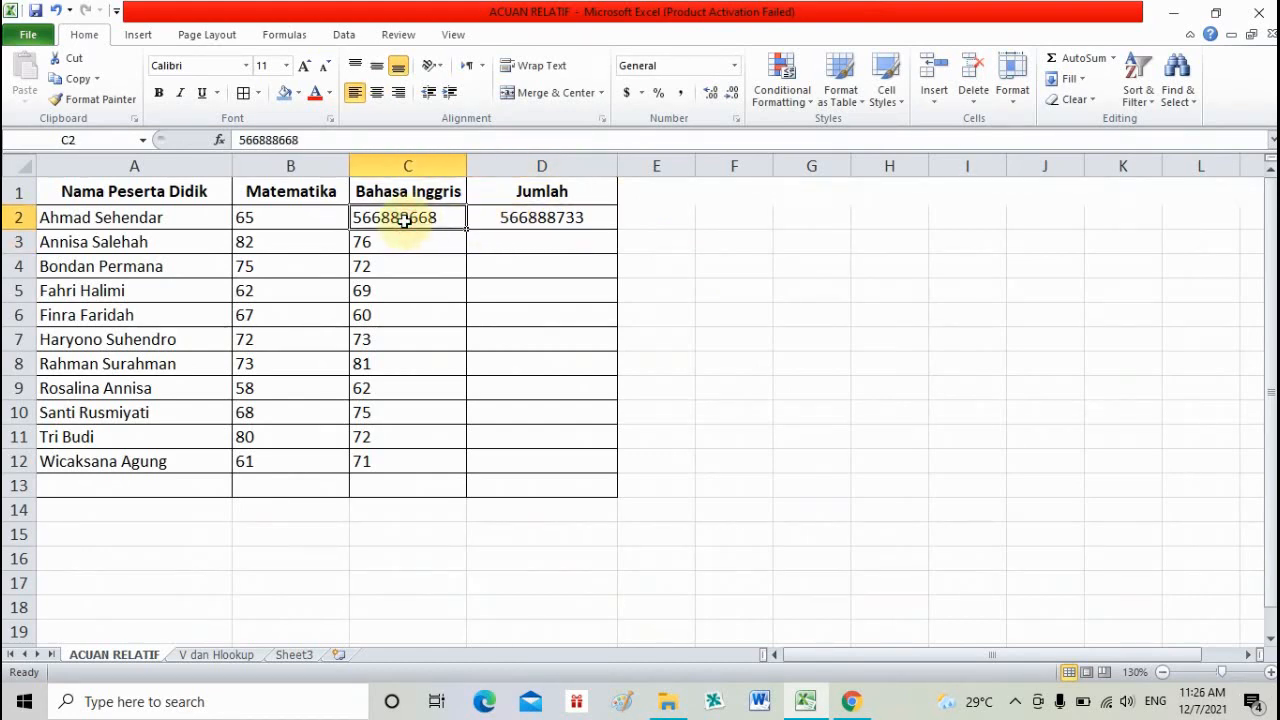
pyautogui.write('6')
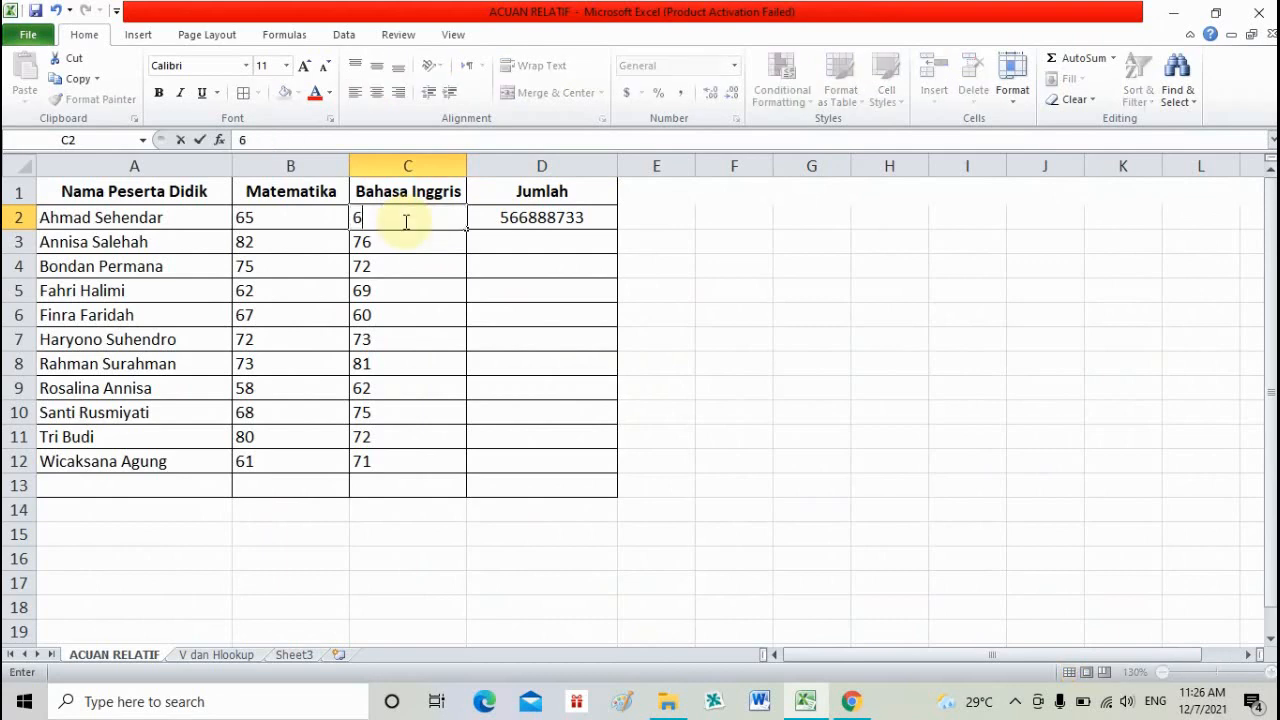
pyautogui.write('4')
pyautogui.press('Return')
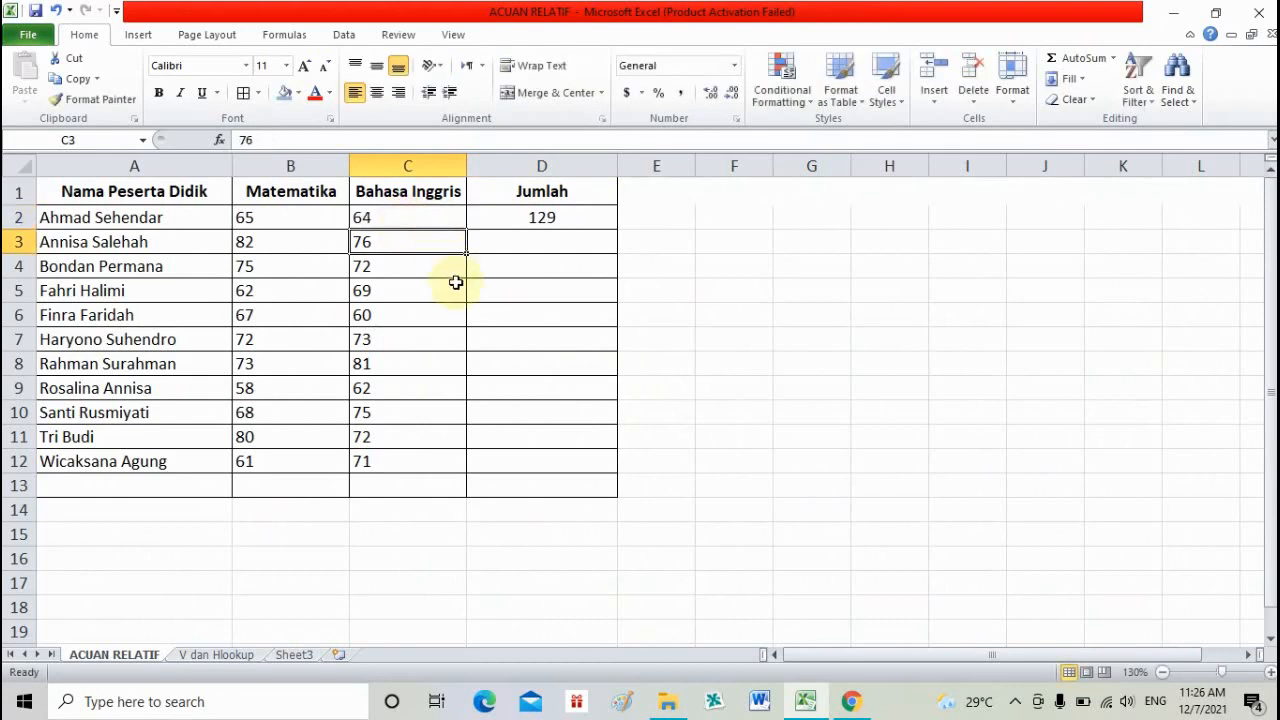
# Examine how the Jumlah formula in D2 relates to the adjacent scores in B2 and C2.
pyautogui.click(457, 219)
pyautogui.click(540, 219)
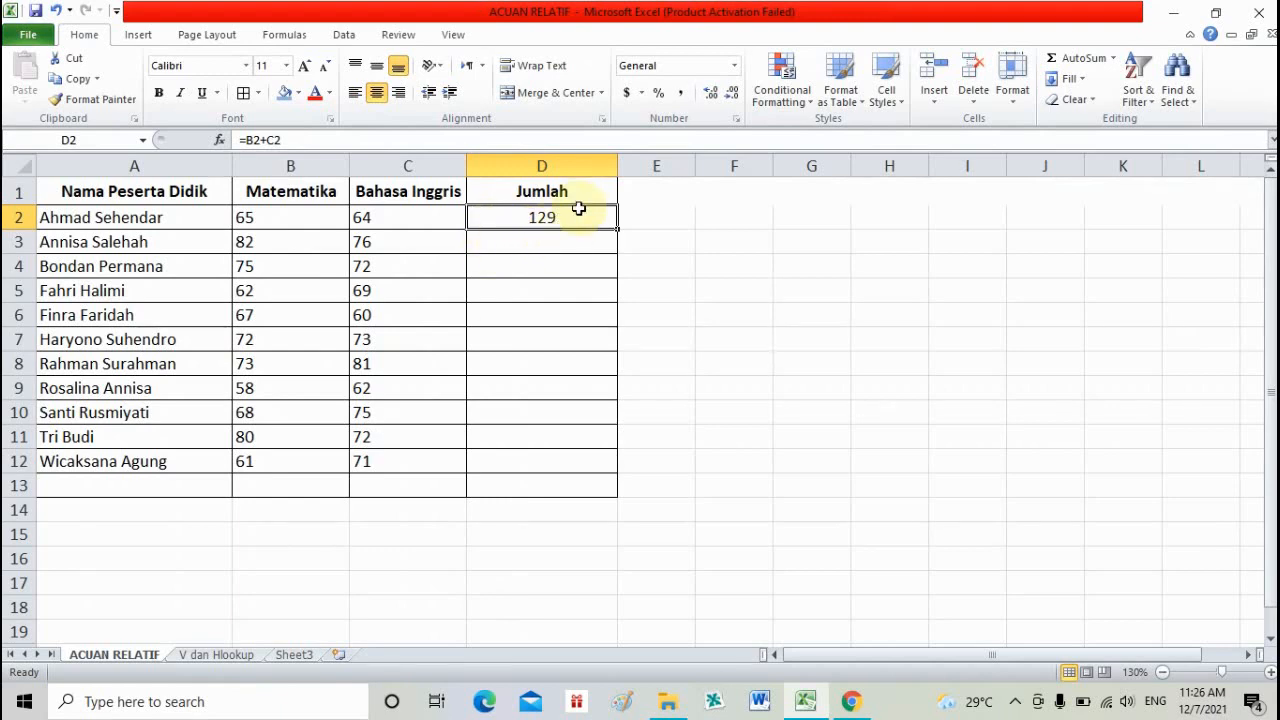
pyautogui.click(266, 218)
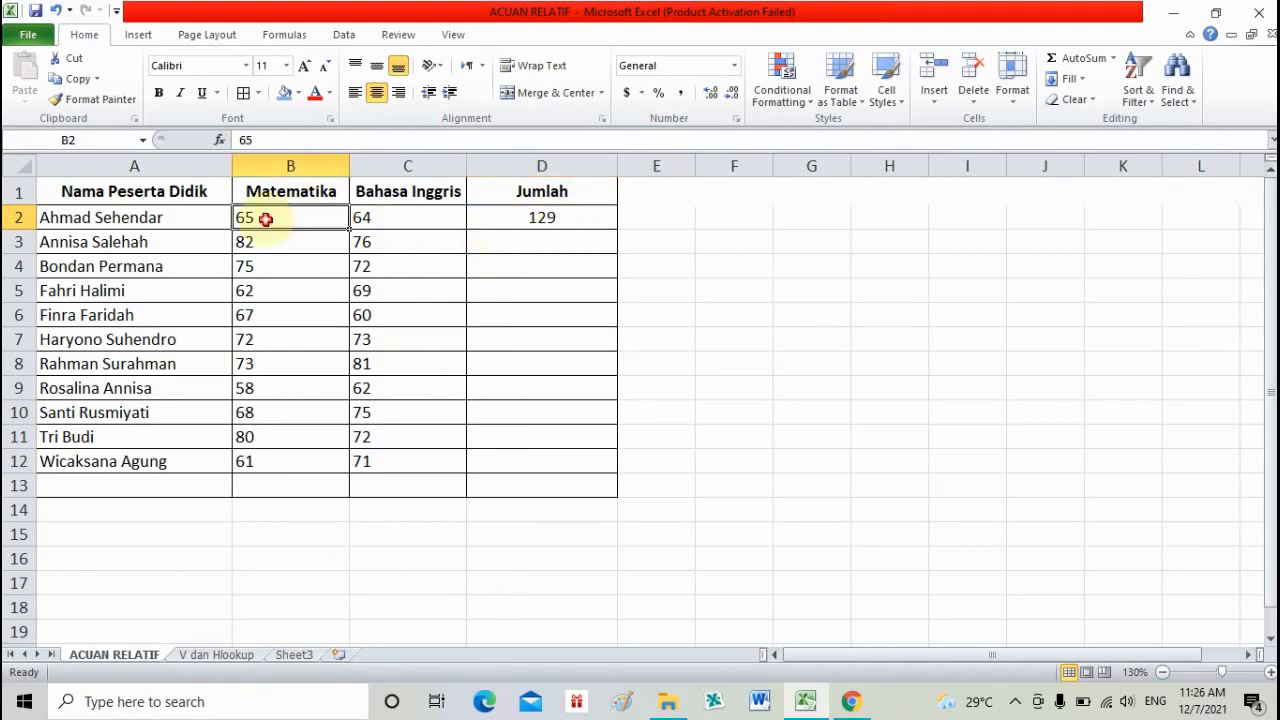
pyautogui.click(370, 219)
pyautogui.click(323, 216)
pyautogui.click(378, 218)
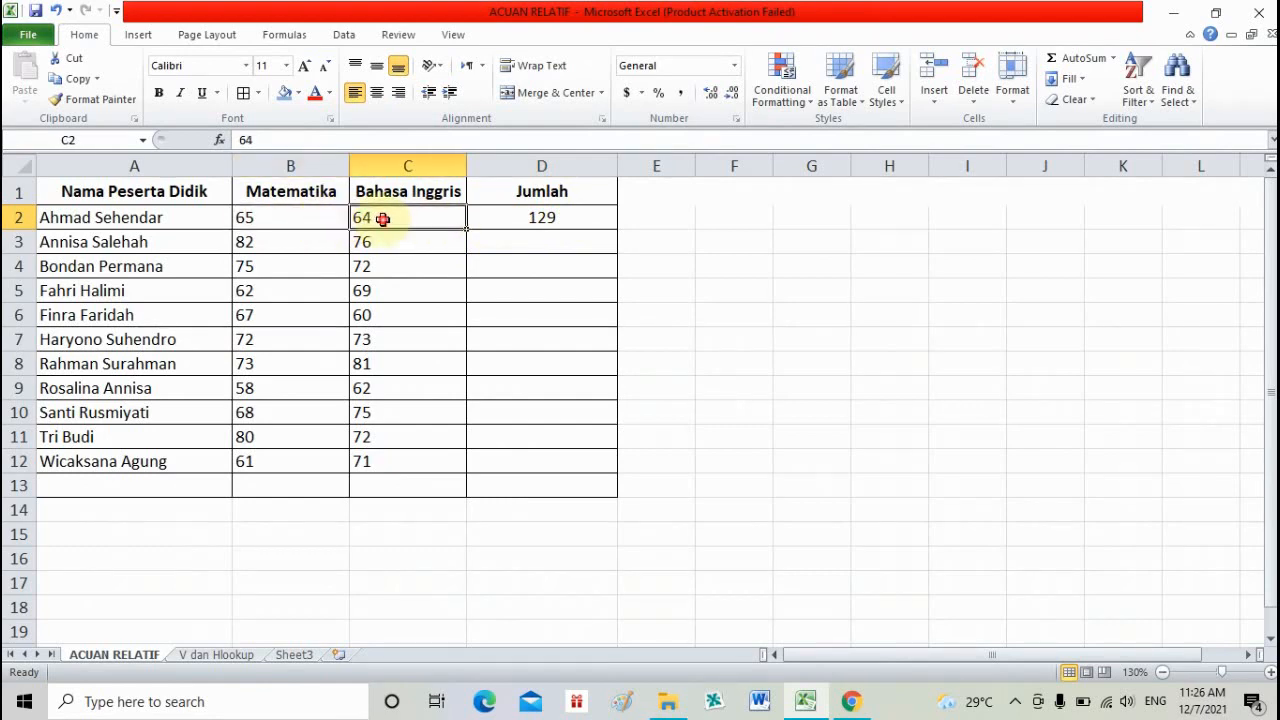
pyautogui.click(322, 218)
pyautogui.click(368, 218)
pyautogui.click(325, 217)
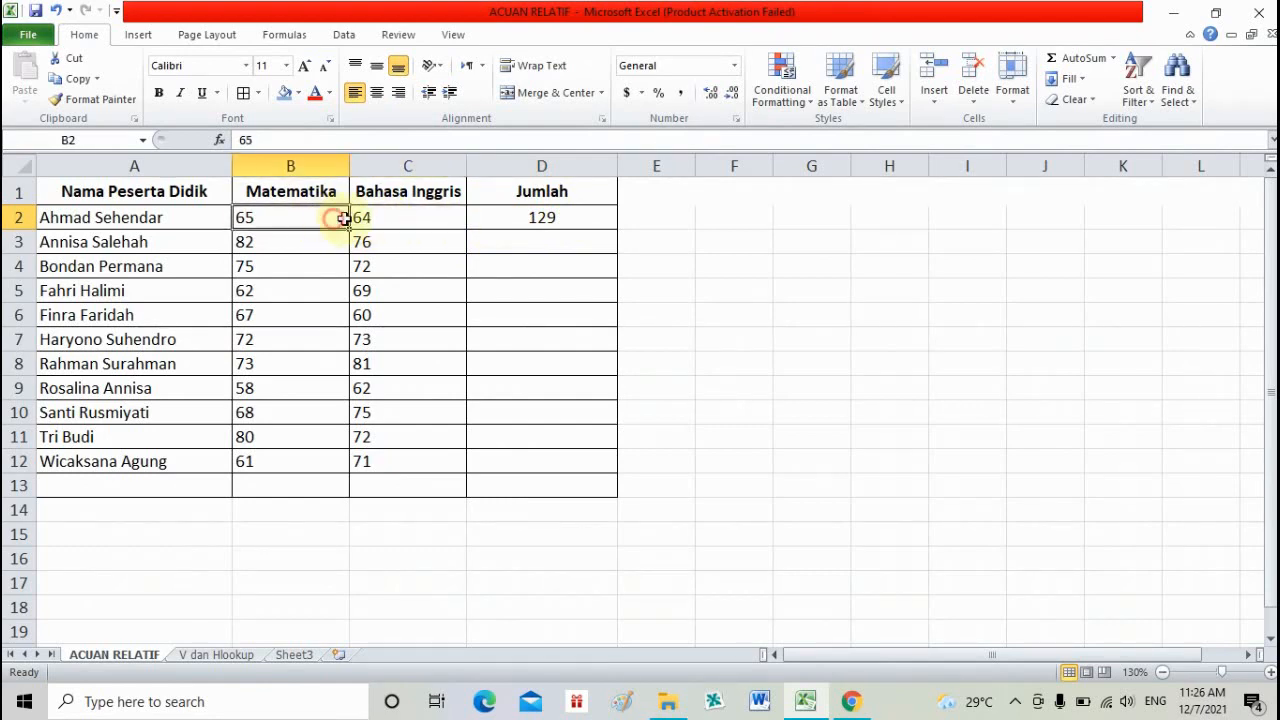
pyautogui.click(368, 218)
pyautogui.click(323, 218)
pyautogui.click(385, 218)
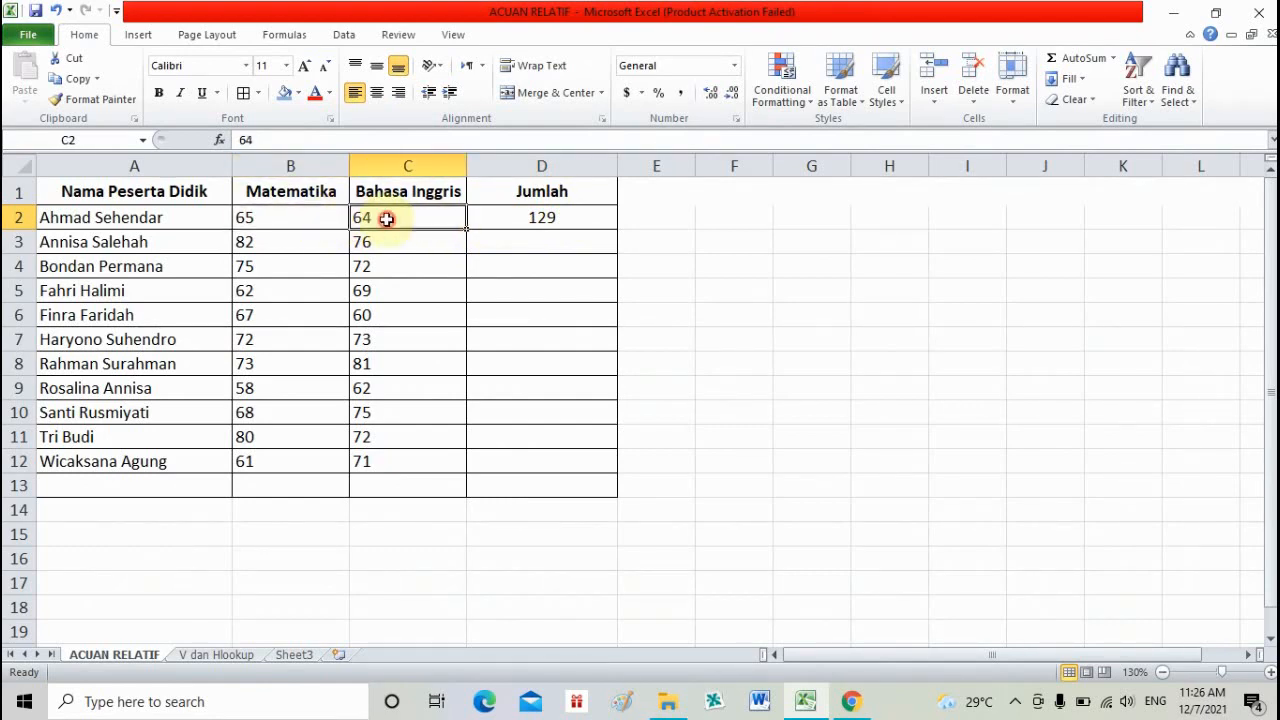
pyautogui.click(330, 217)
pyautogui.click(385, 218)
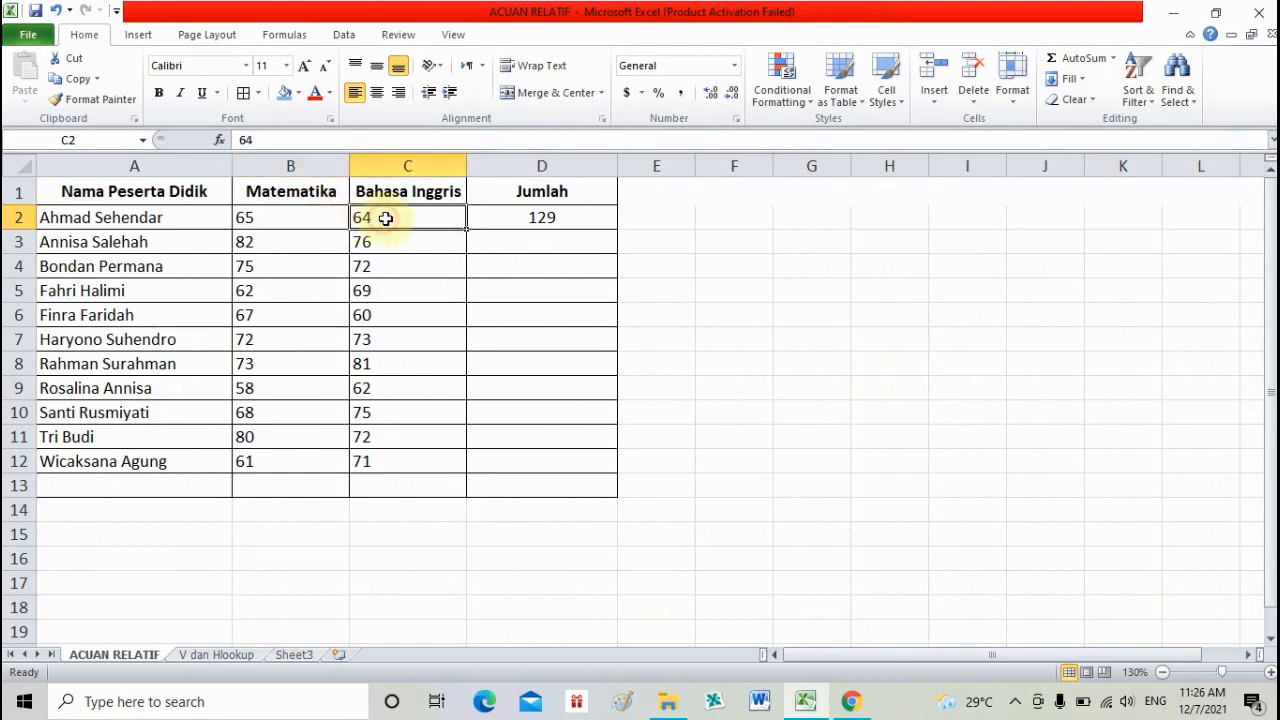
# Enter the formula =B3+C3 in Jumlah cell D3 to total the second student's two scores.
pyautogui.click(300, 243)
pyautogui.click(365, 243)
pyautogui.click(513, 246)
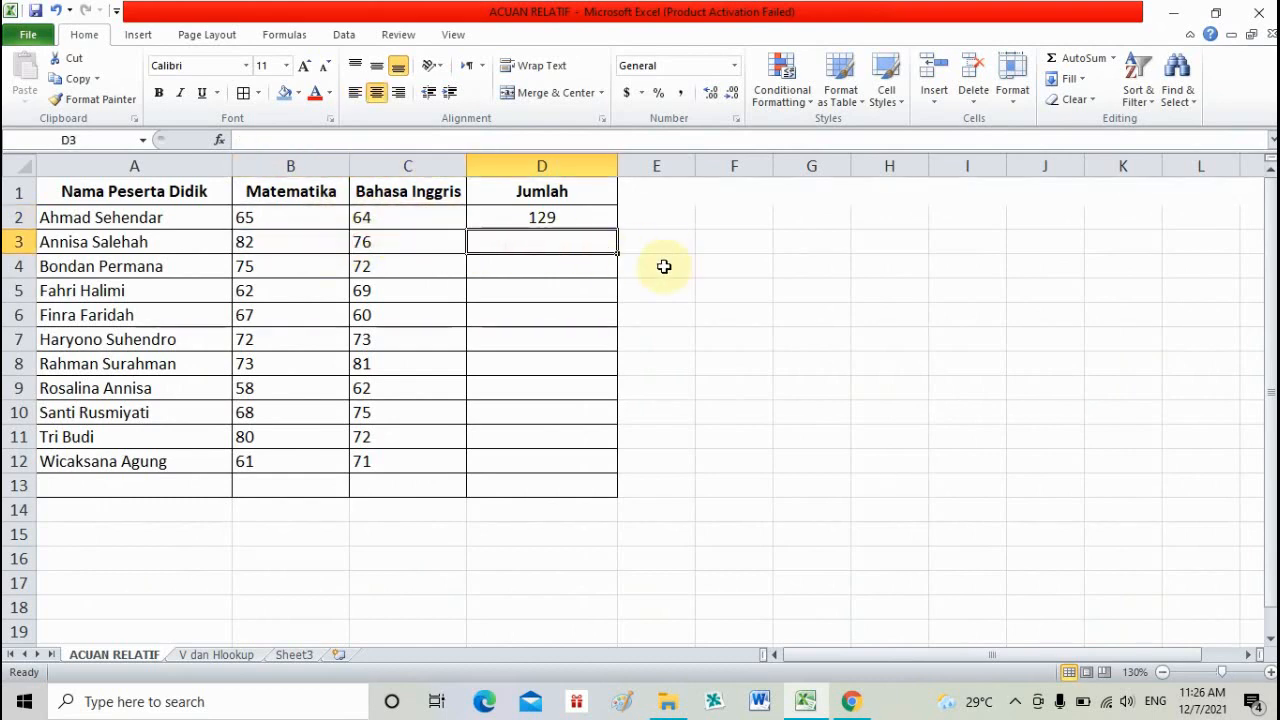
pyautogui.write('=')
pyautogui.click(298, 243)
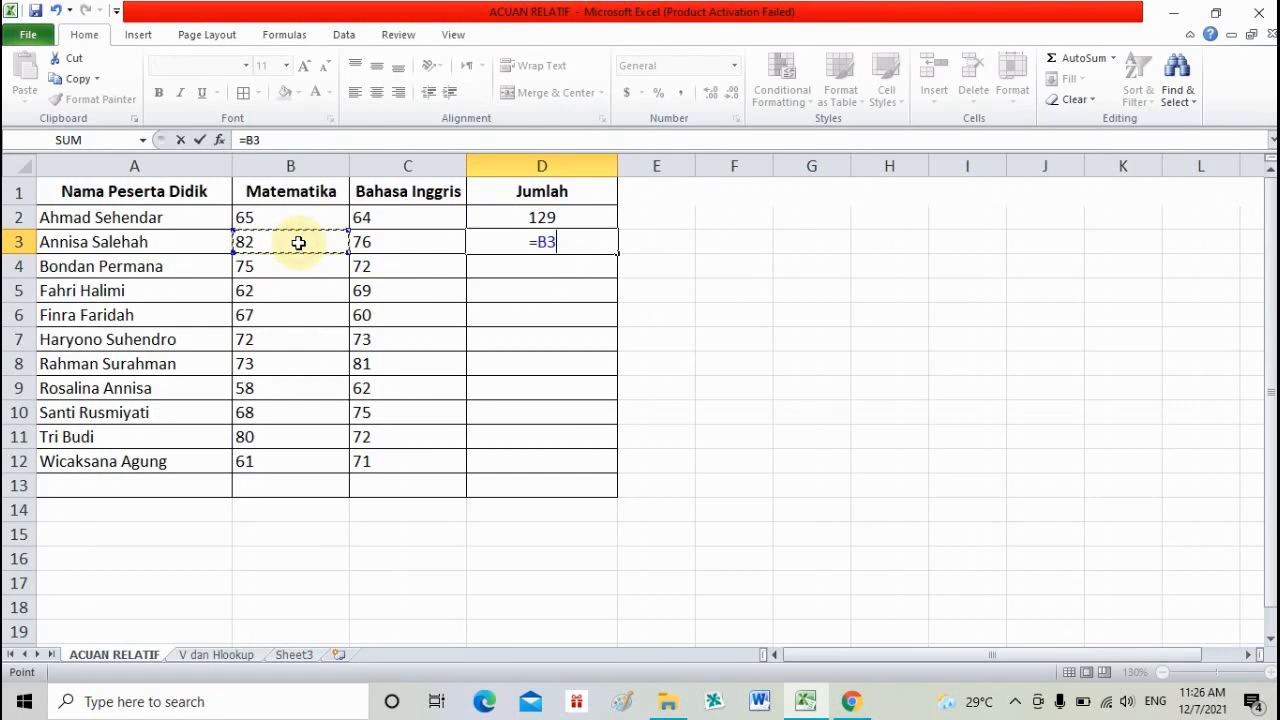
pyautogui.write('+')
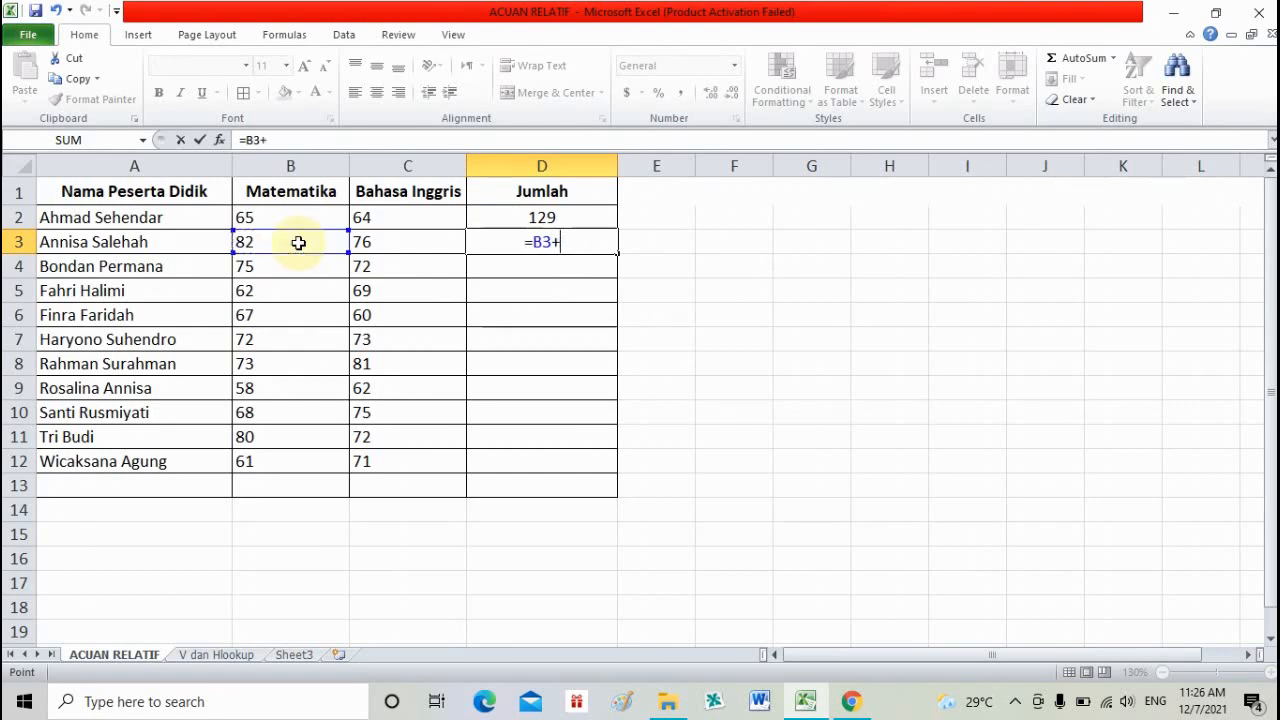
pyautogui.click(416, 253)
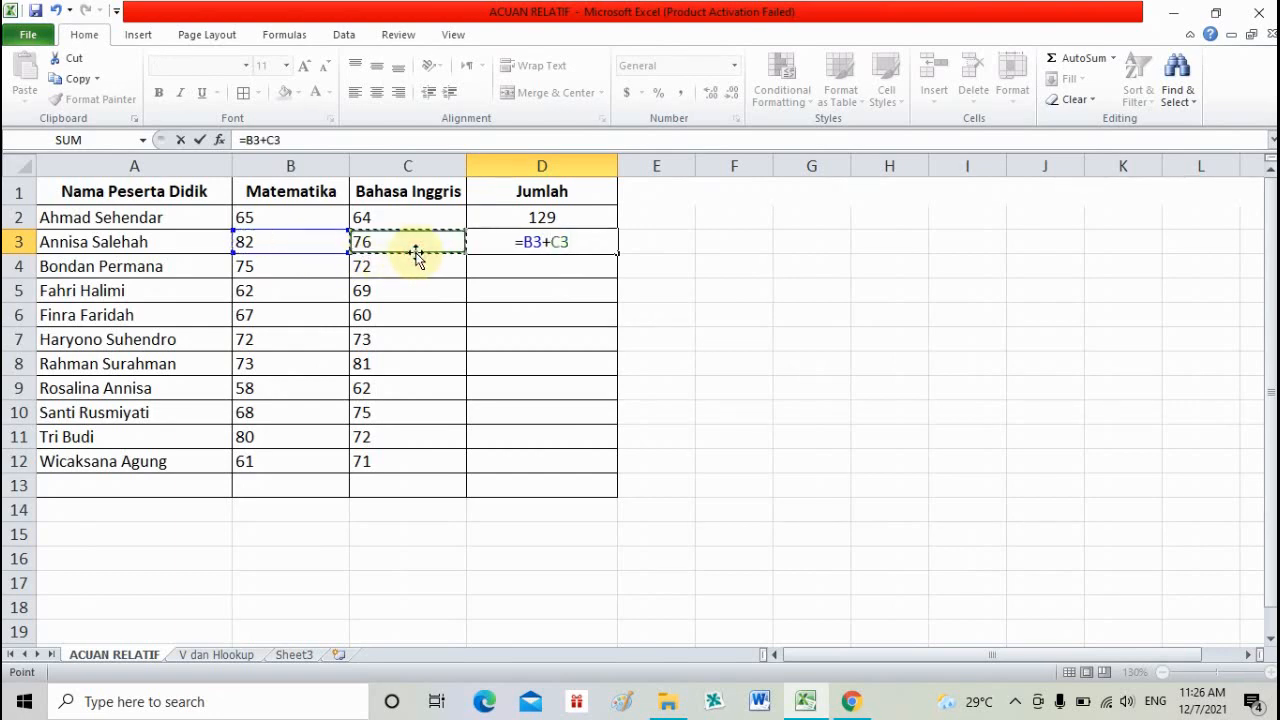
pyautogui.press('Return')
pyautogui.click(520, 243)
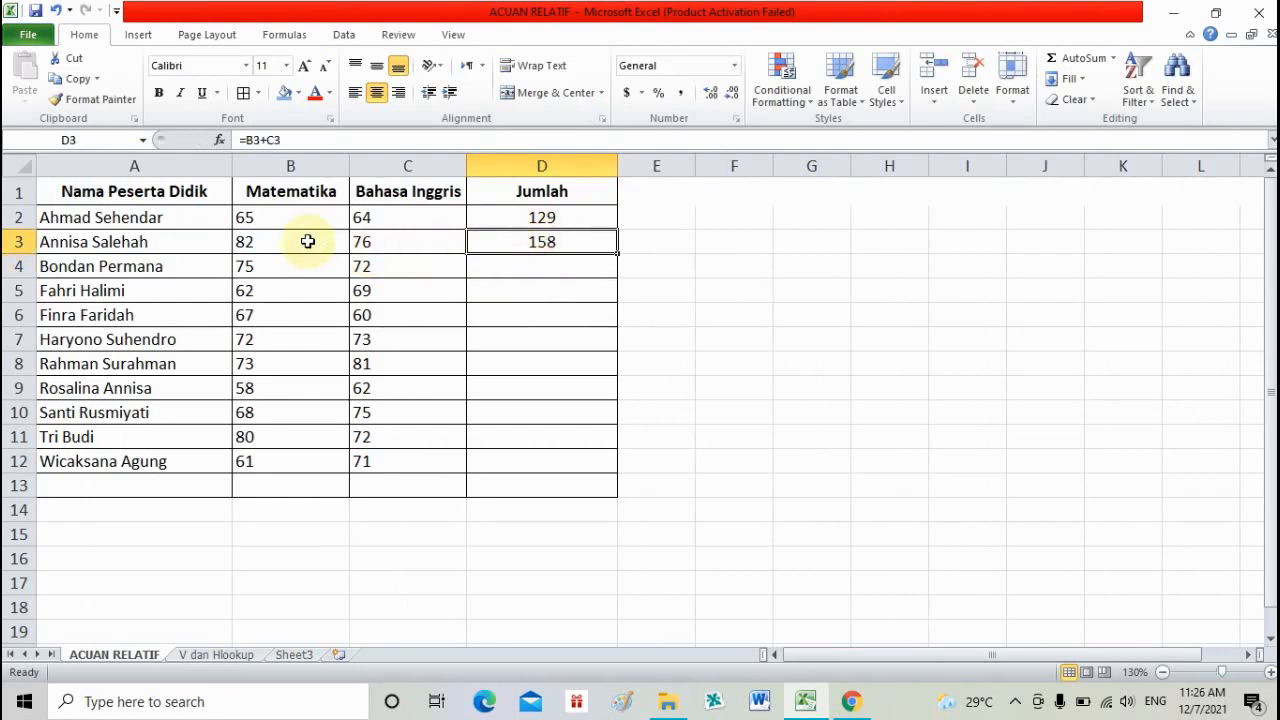
pyautogui.click(362, 245)
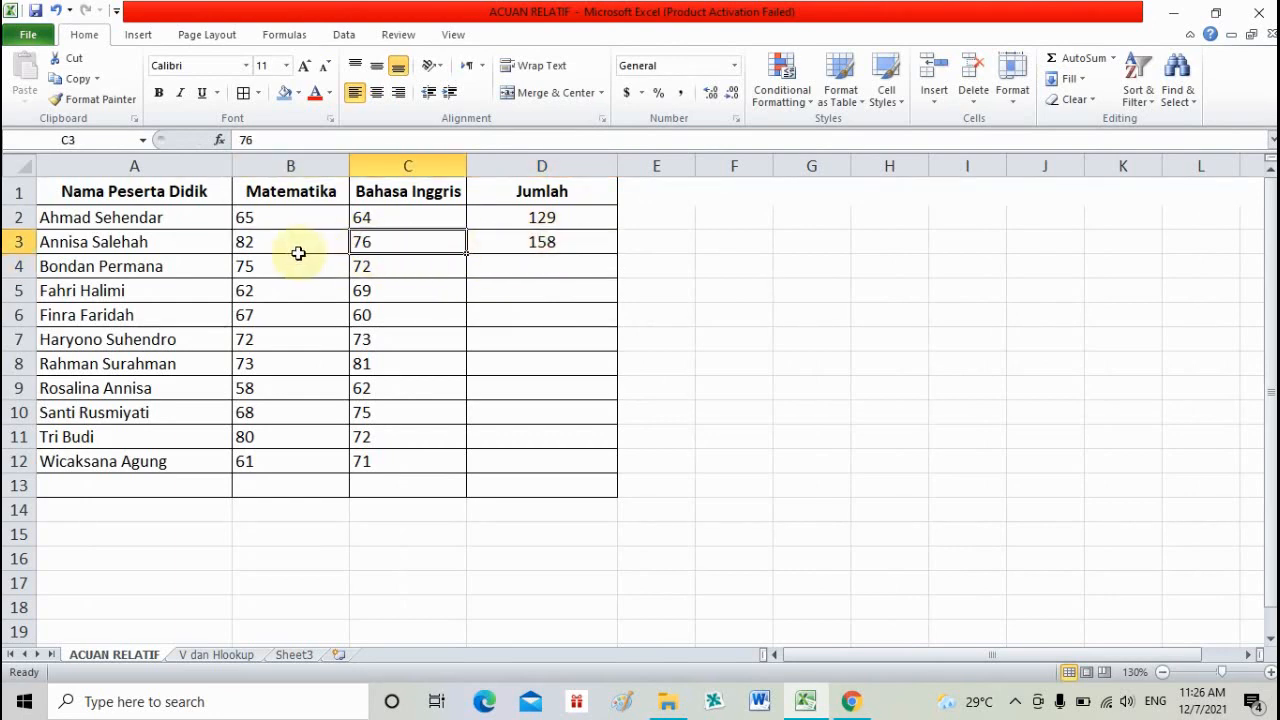
# Examine how the Jumlah formula in D3 relates to the adjacent scores in B3 and C3.
pyautogui.click(318, 244)
pyautogui.click(362, 242)
pyautogui.click(326, 242)
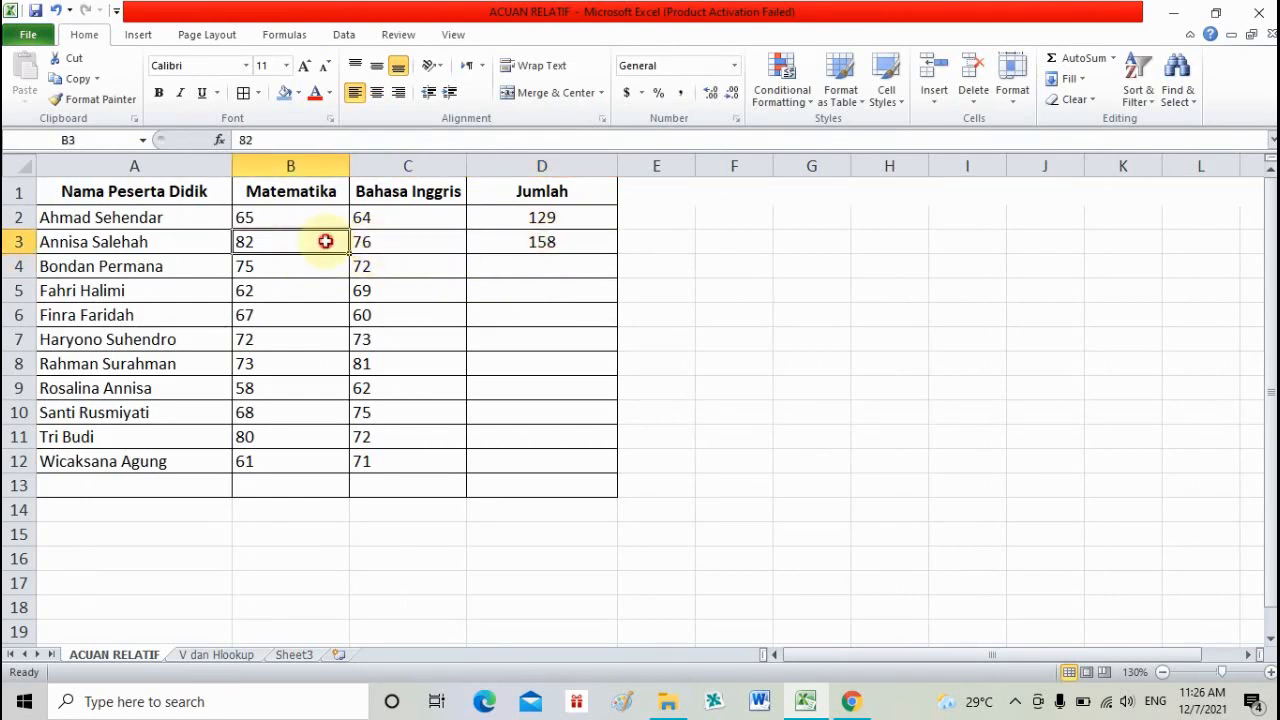
pyautogui.click(383, 243)
pyautogui.click(332, 245)
pyautogui.click(379, 245)
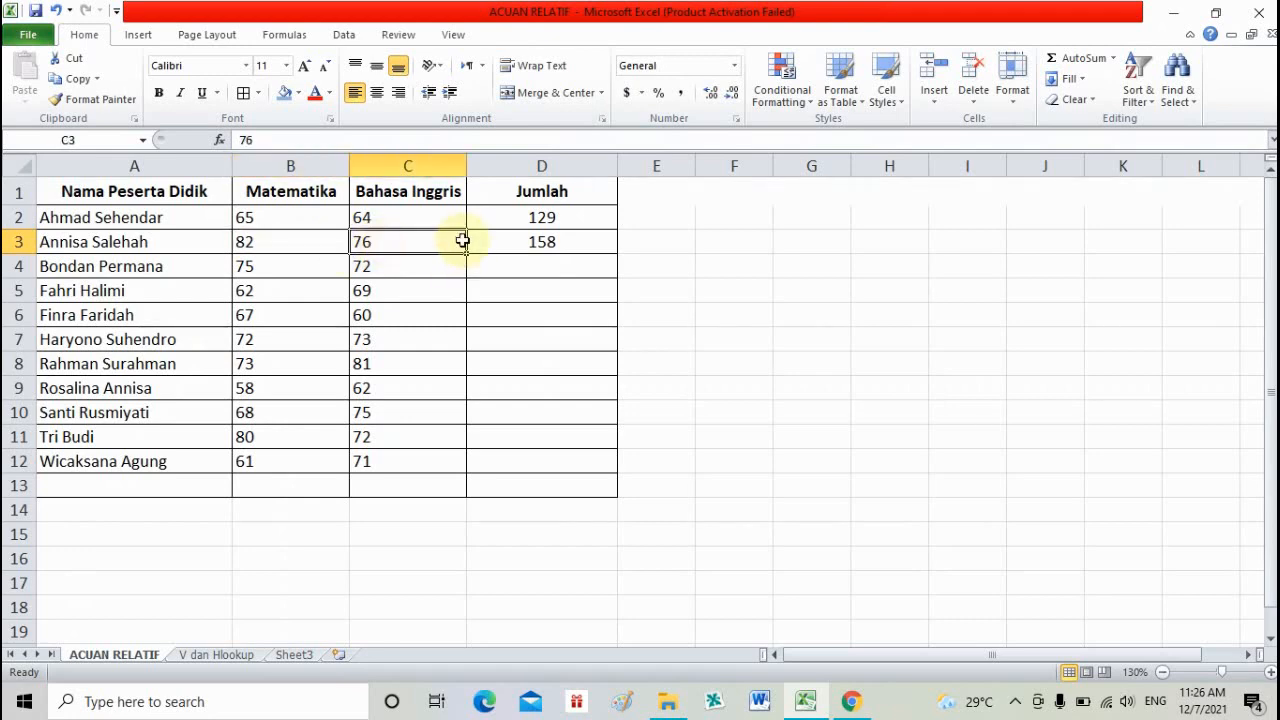
pyautogui.click(528, 246)
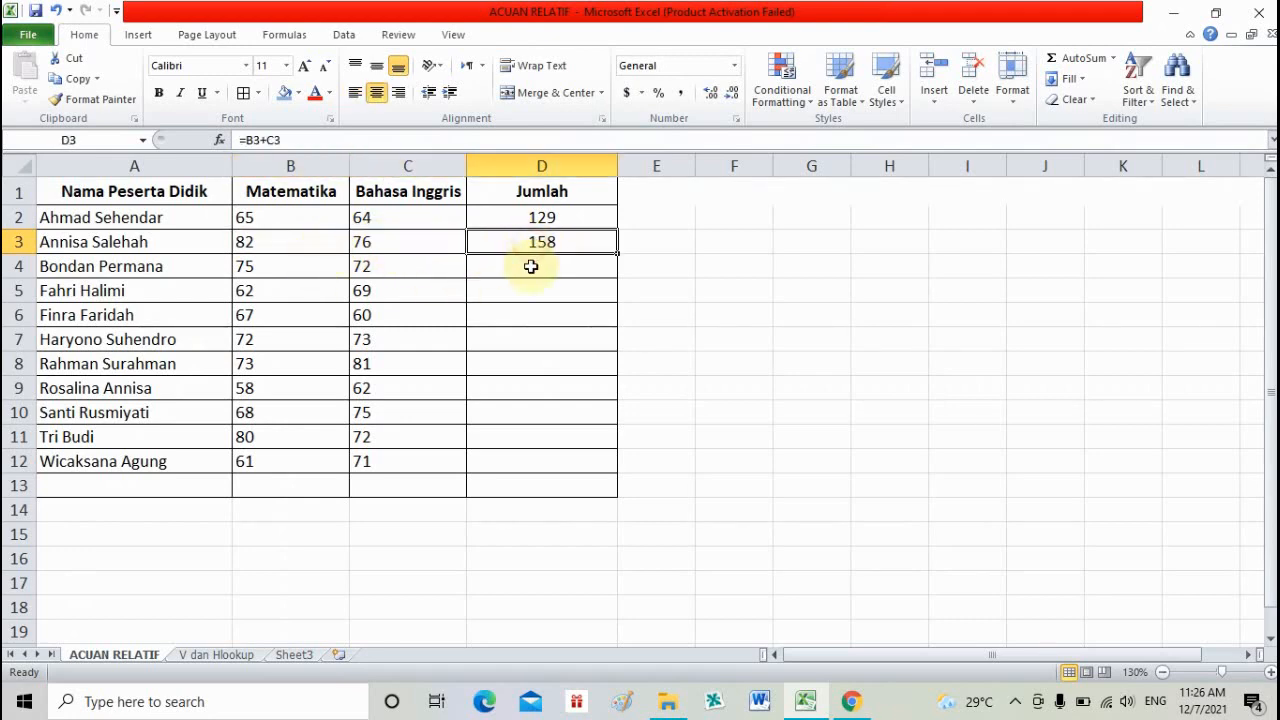
# Enter the formula =B4+C4 in Jumlah cell D4 and compare it with the score cells in rows 4 and 5.
pyautogui.click(505, 266)
pyautogui.write('=')
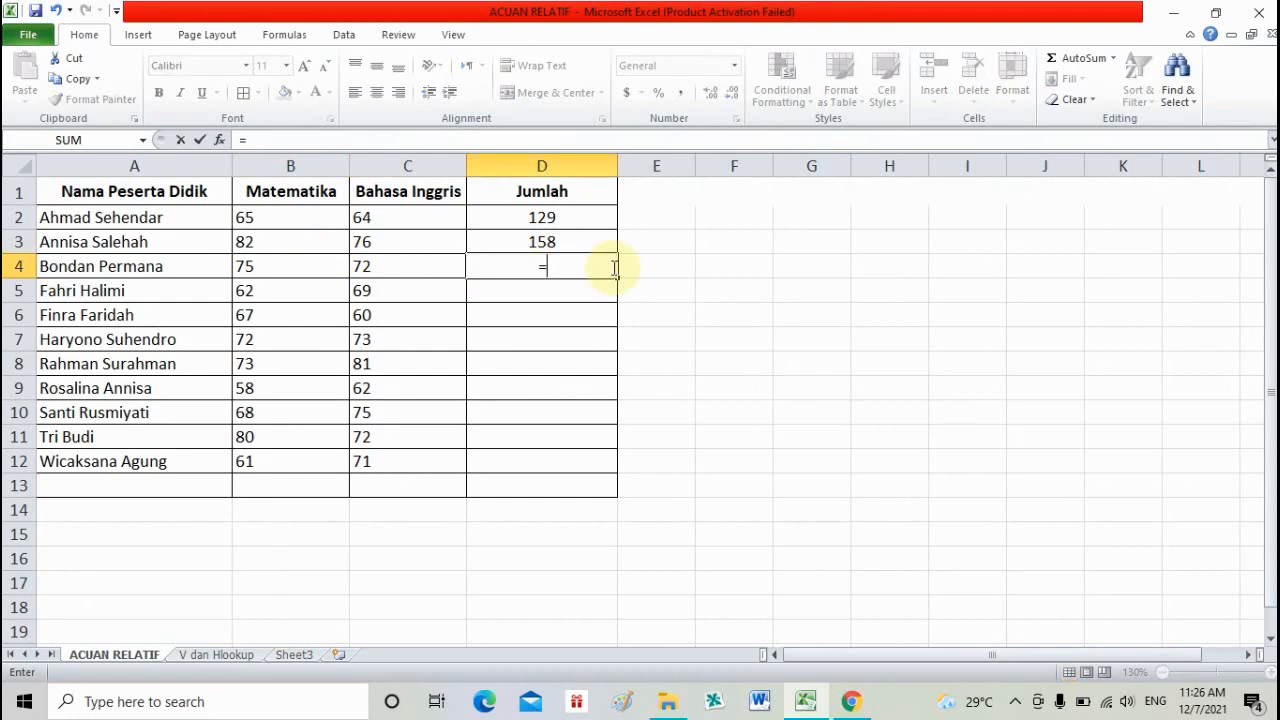
pyautogui.click(318, 268)
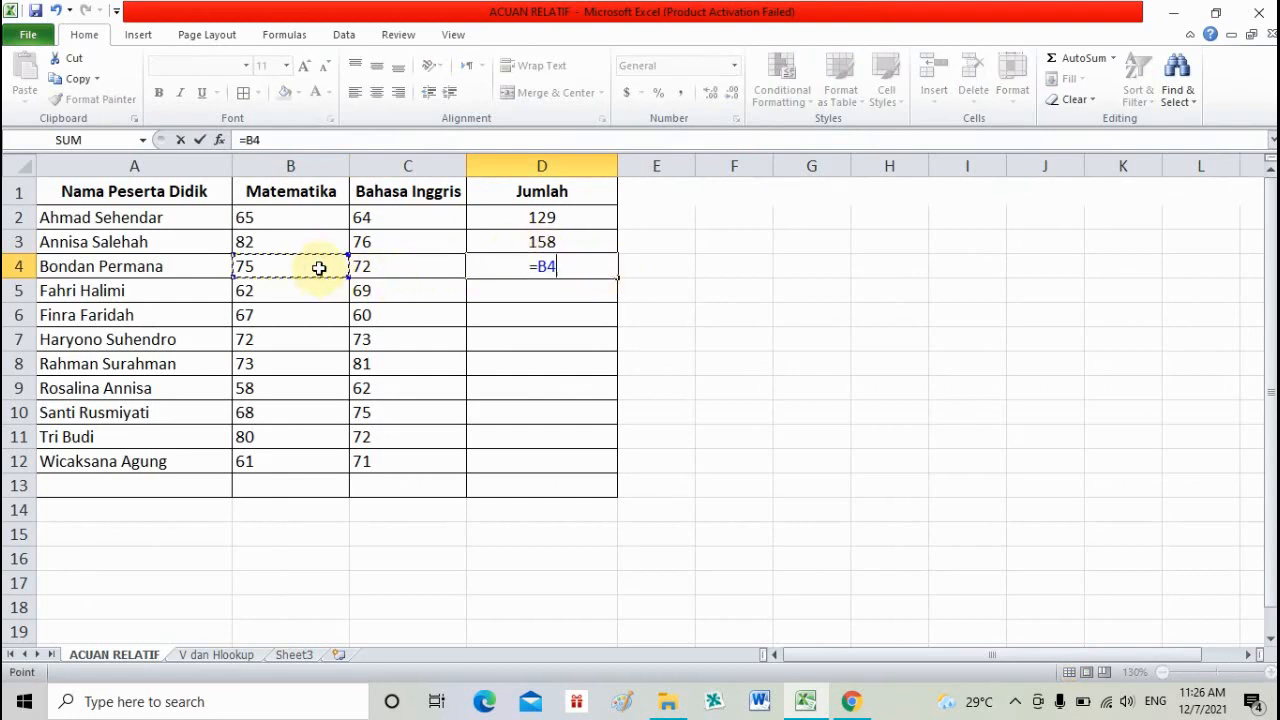
pyautogui.write('+')
pyautogui.click(390, 271)
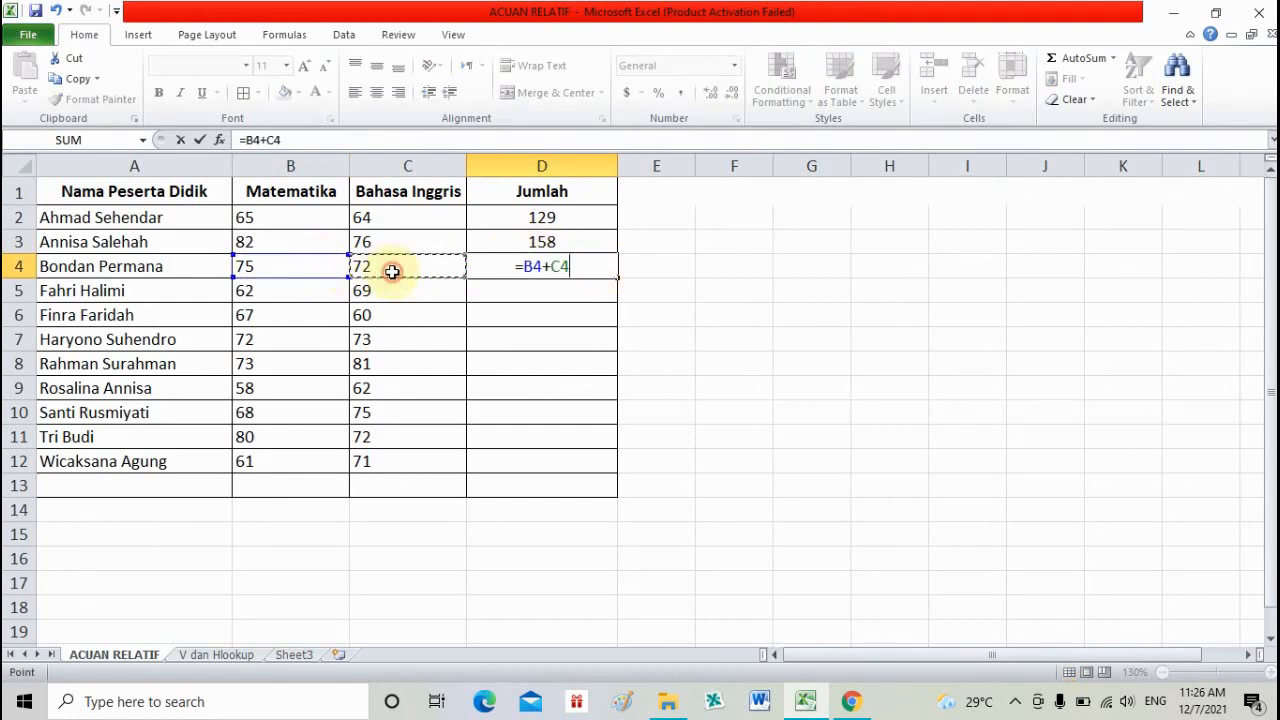
pyautogui.press('Return')
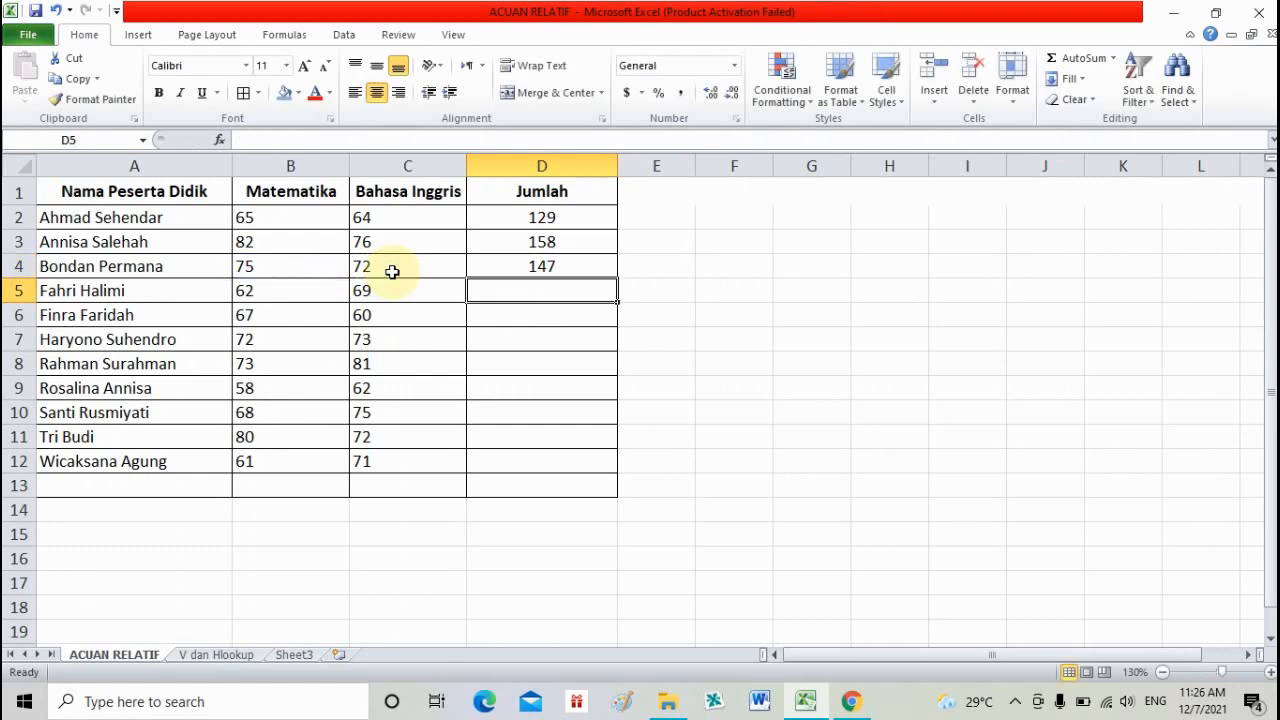
pyautogui.click(574, 276)
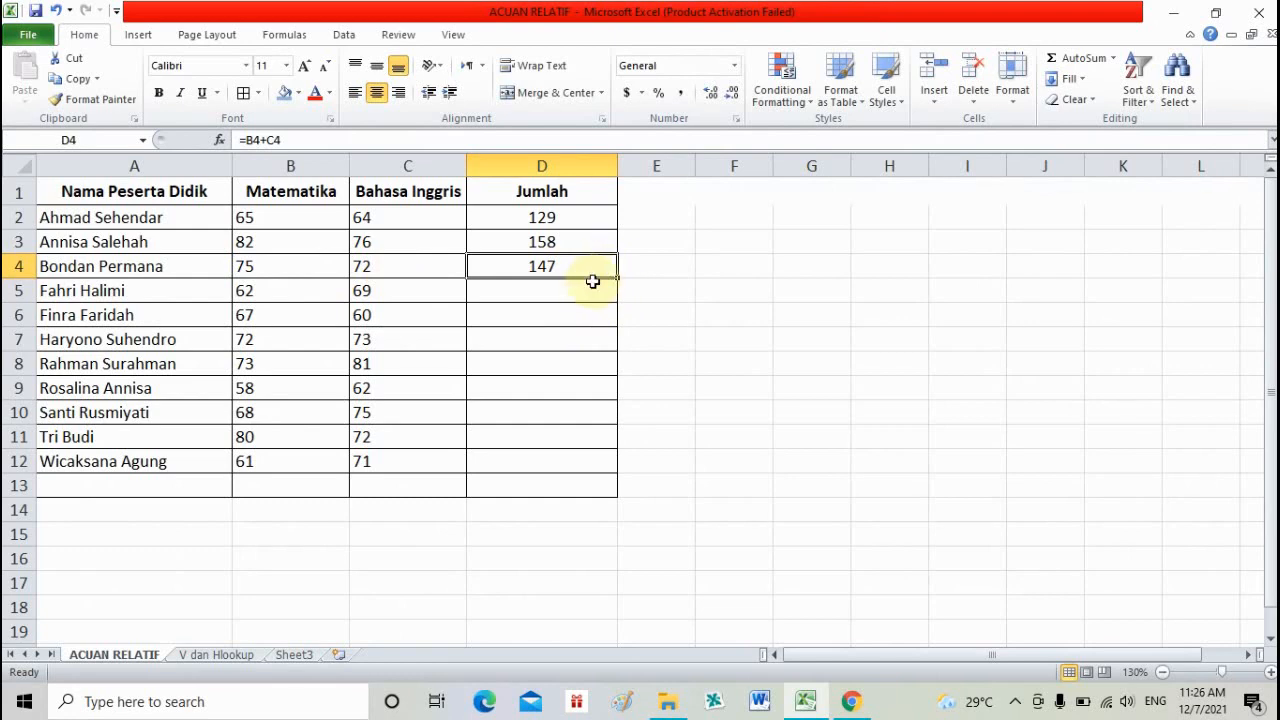
pyautogui.click(410, 266)
pyautogui.click(297, 291)
pyautogui.click(362, 290)
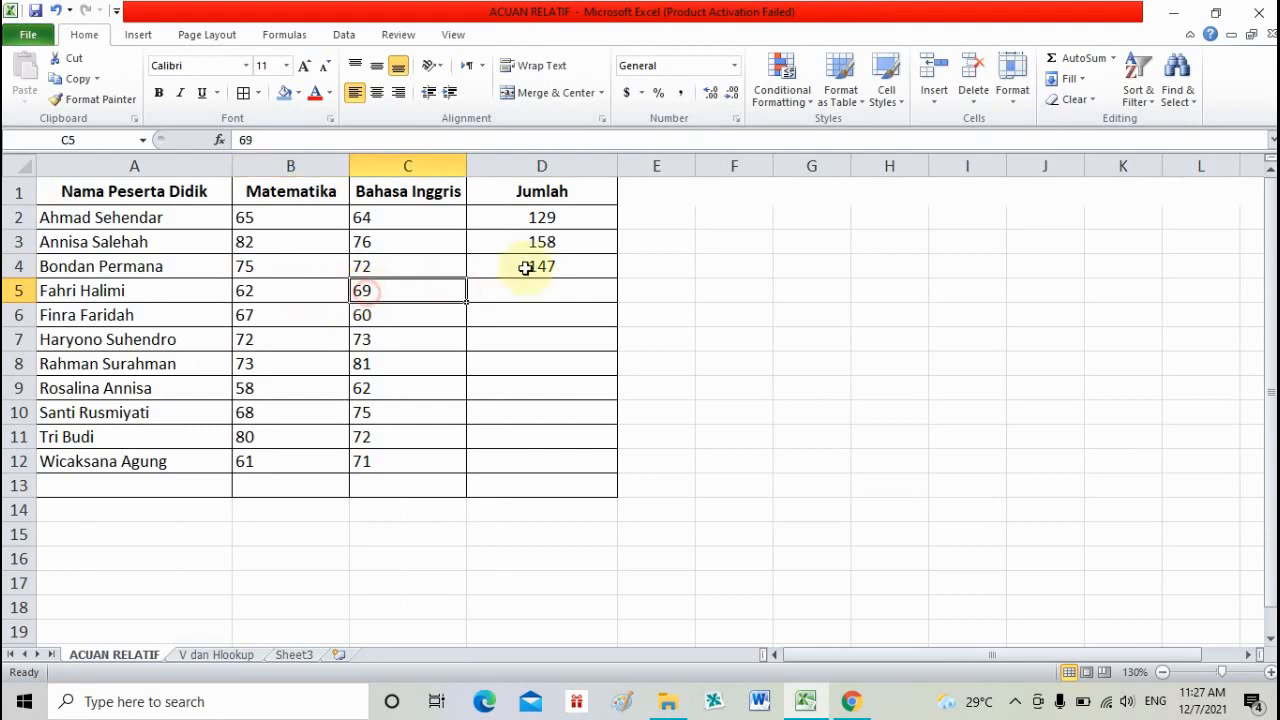
# Clear the manually entered Jumlah formulas from D3 and D4.
pyautogui.moveTo(531, 242); pyautogui.dragTo(548, 270)
pyautogui.press('Delete')
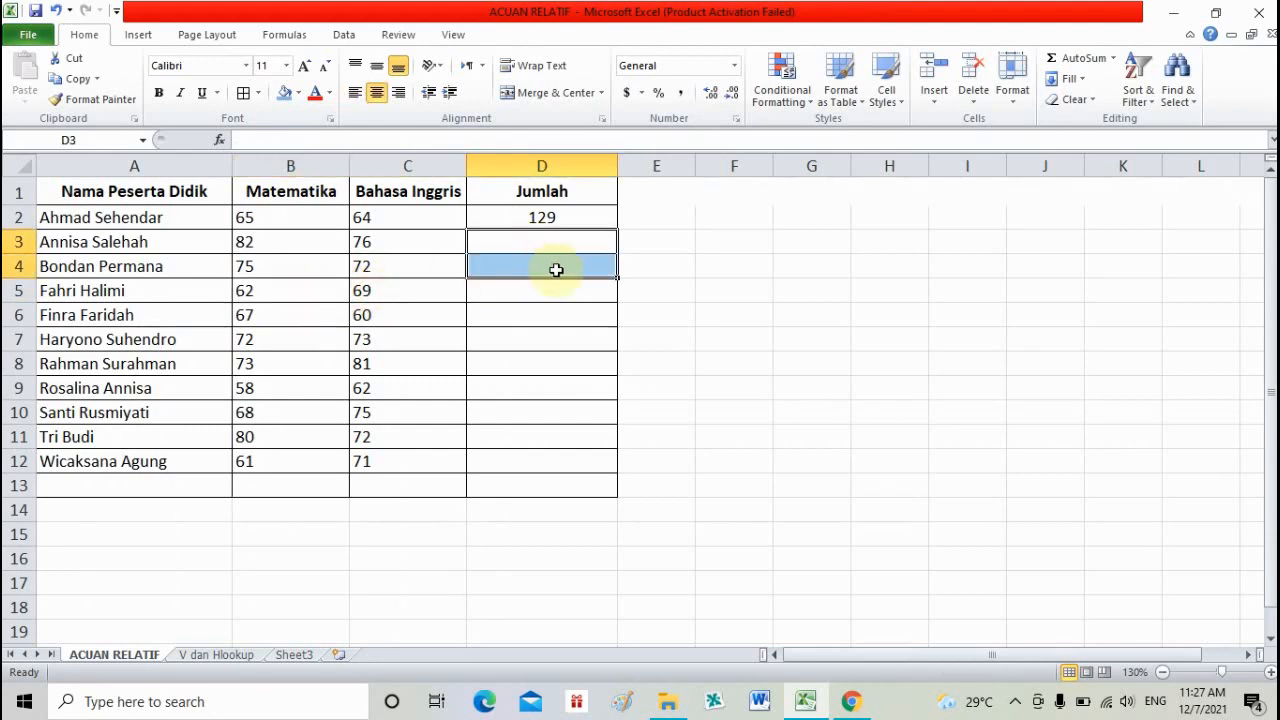
pyautogui.click(727, 294)
# Fill the D2 formula =B2+C2 down the Jumlah column through D12 to total every student's scores.
pyautogui.click(497, 217)
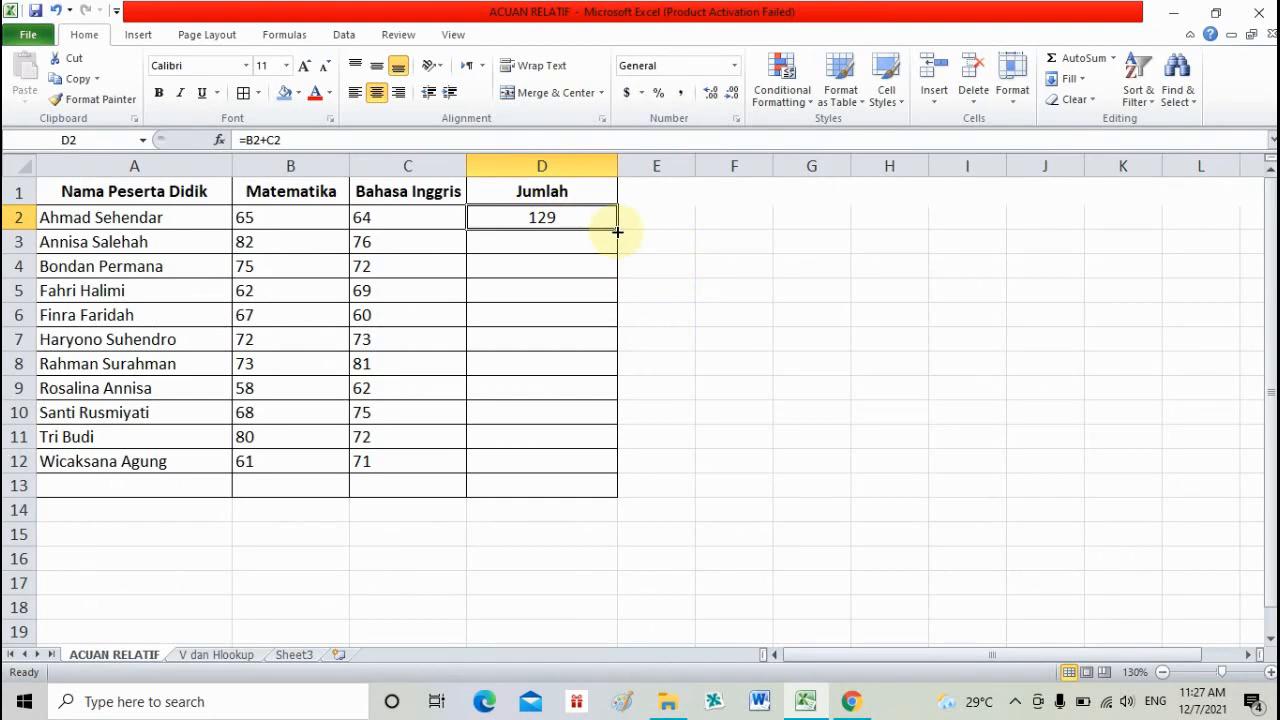
pyautogui.moveTo(617, 231); pyautogui.dragTo(612, 469)
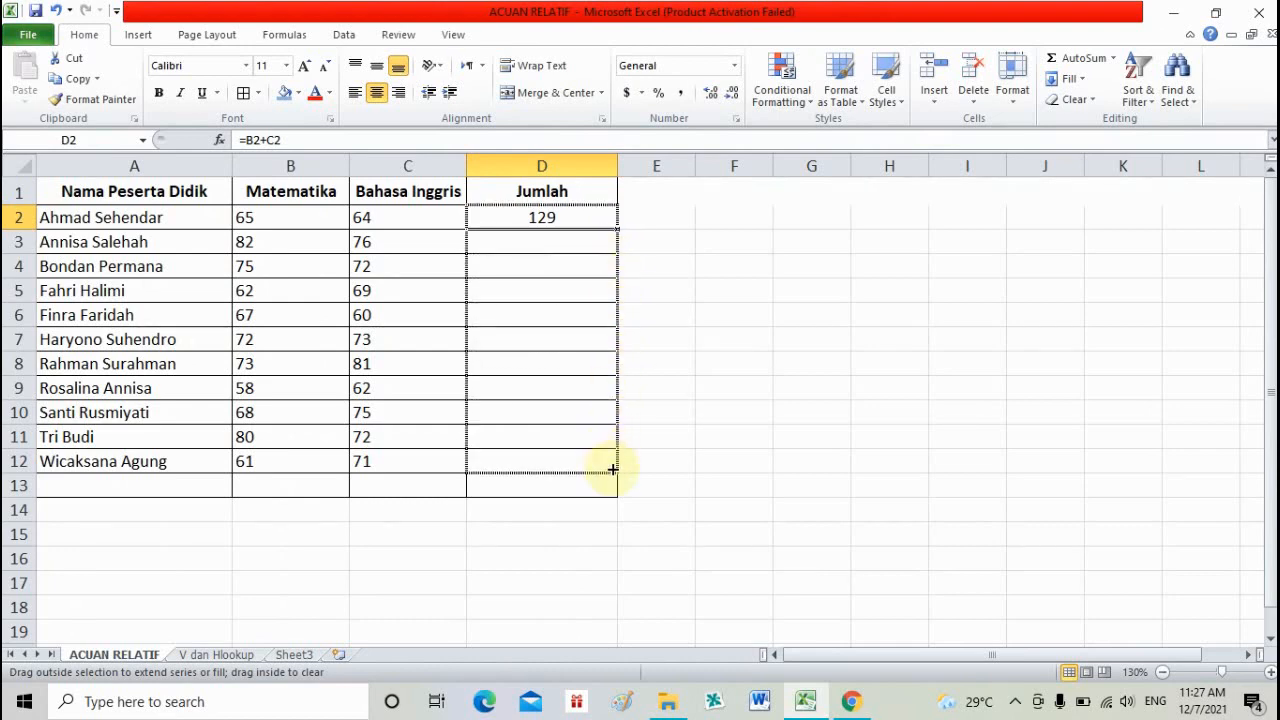
pyautogui.moveTo(612, 469); pyautogui.dragTo(609, 464)
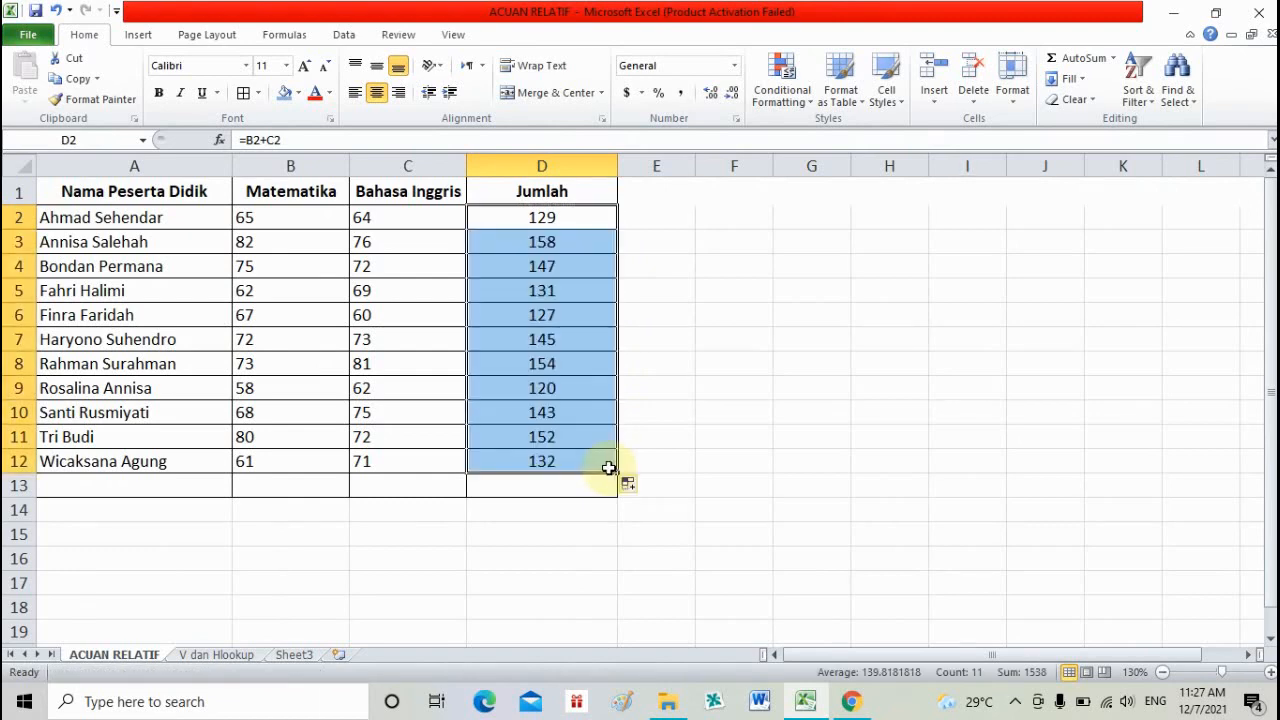
pyautogui.click(674, 411)
# Examine the filled formulas in the Jumlah cells D3 to D12 to see how their row references adjust.
pyautogui.click(571, 240)
pyautogui.click(569, 266)
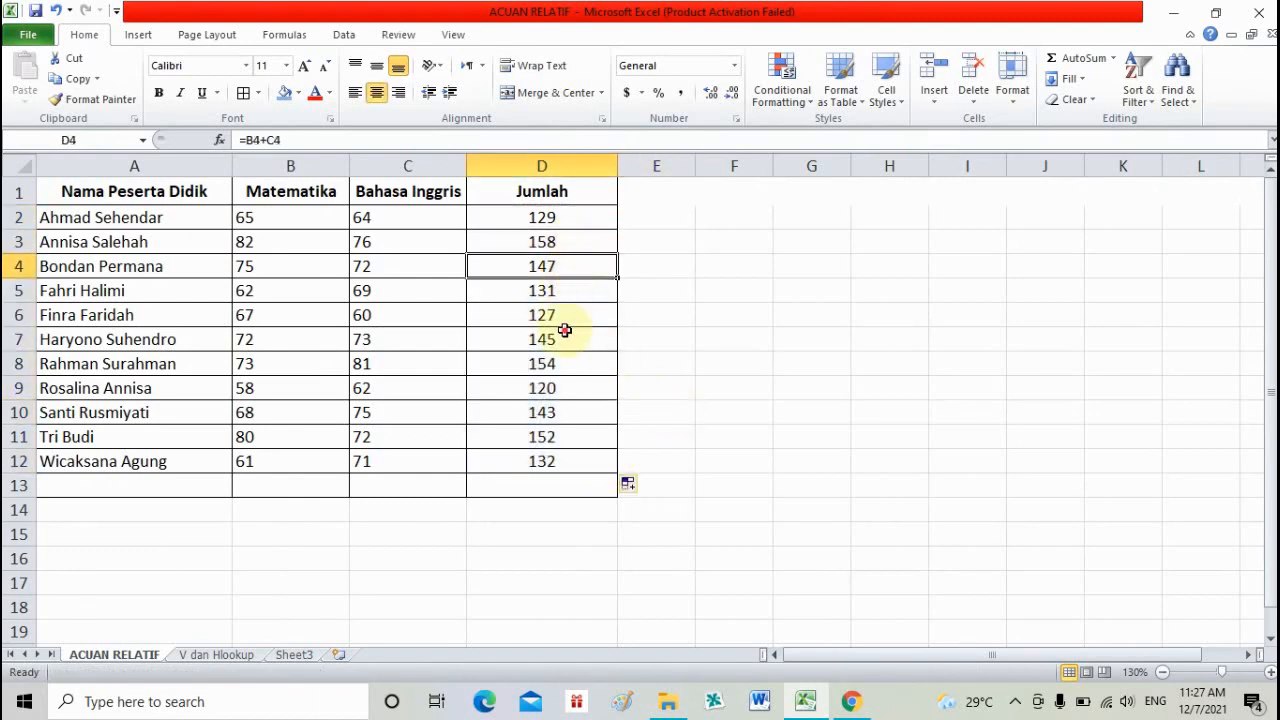
pyautogui.click(565, 339)
pyautogui.click(574, 364)
pyautogui.click(572, 412)
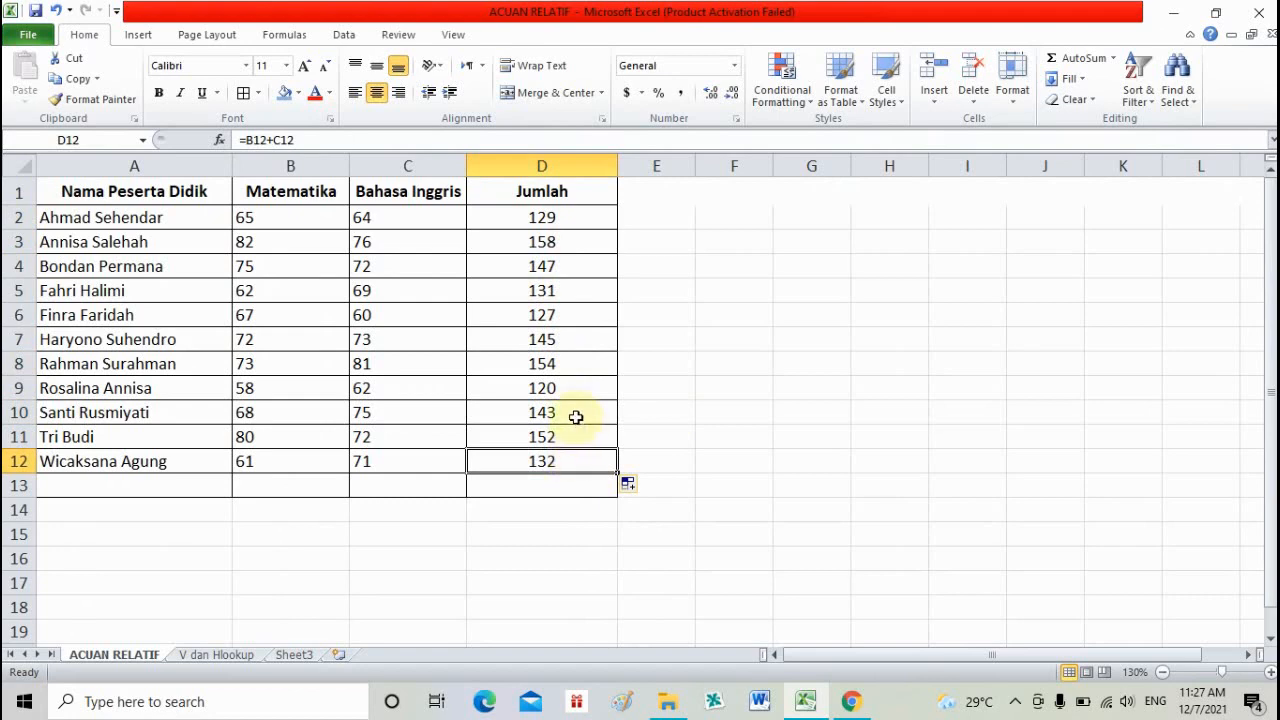
pyautogui.click(571, 413)
pyautogui.click(577, 365)
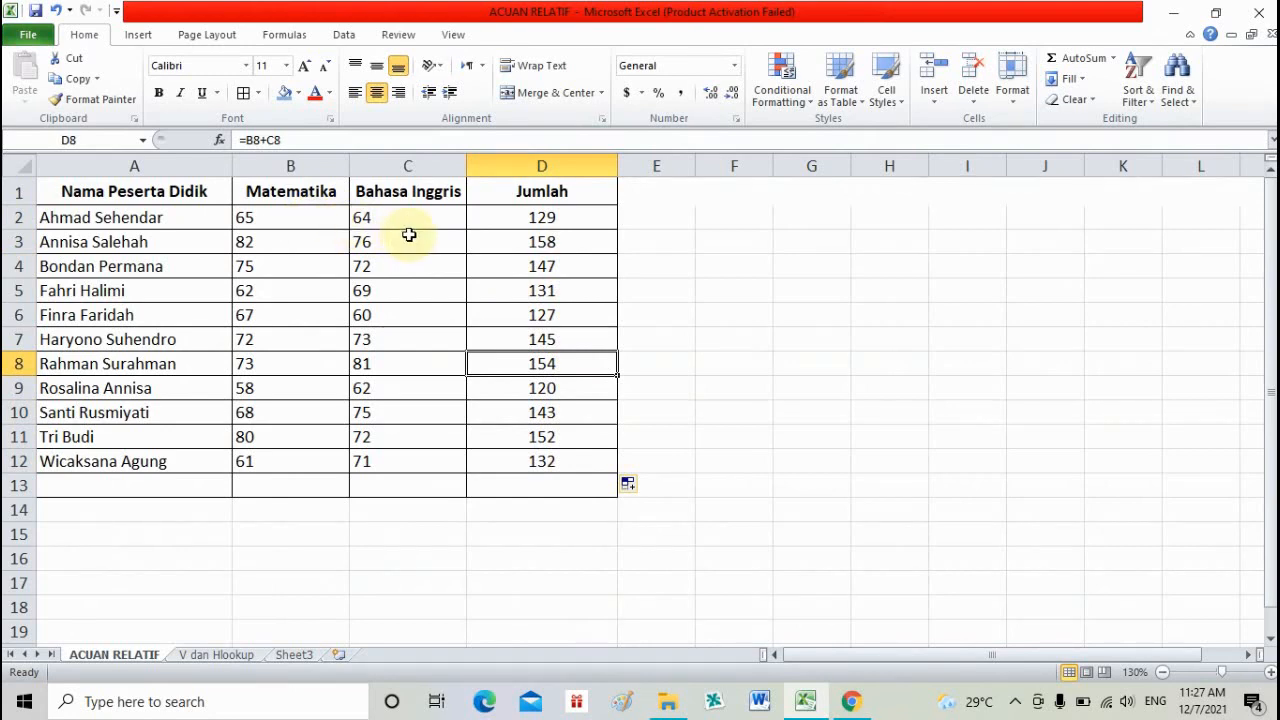
pyautogui.click(537, 440)
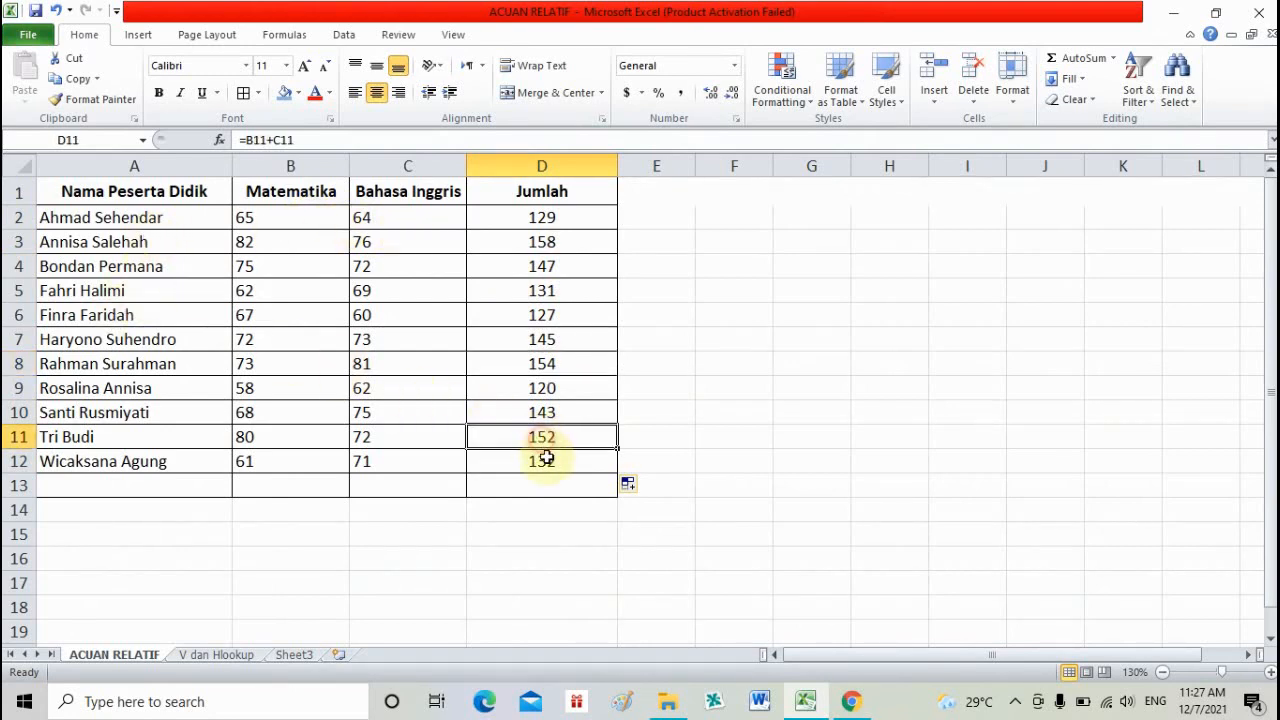
pyautogui.click(545, 461)
pyautogui.click(561, 413)
pyautogui.click(561, 362)
pyautogui.click(561, 267)
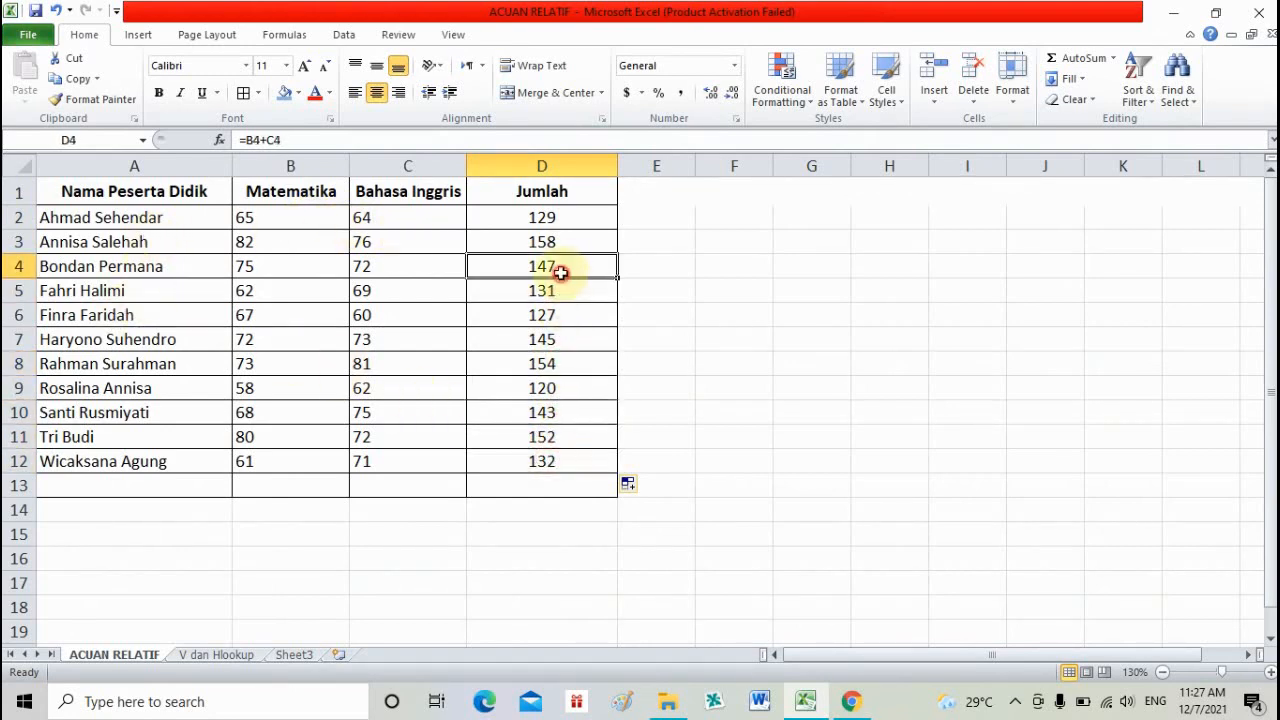
pyautogui.click(561, 241)
pyautogui.click(557, 267)
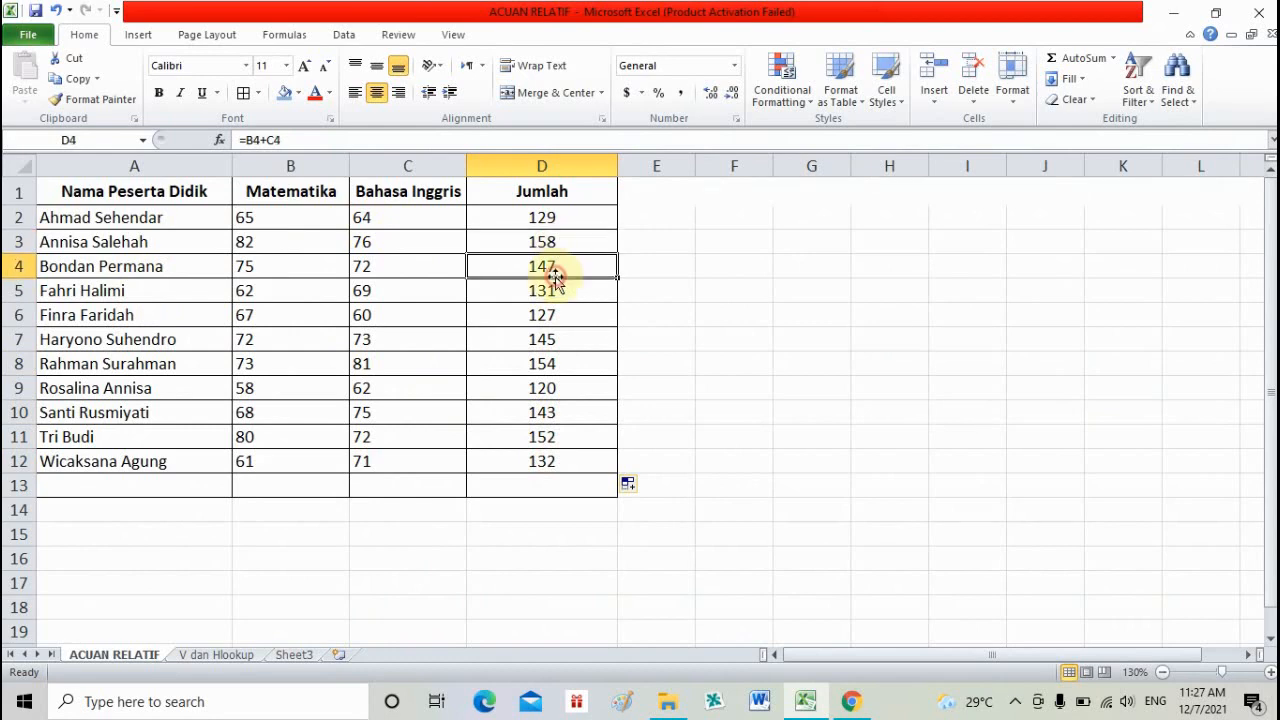
pyautogui.click(550, 339)
pyautogui.click(548, 388)
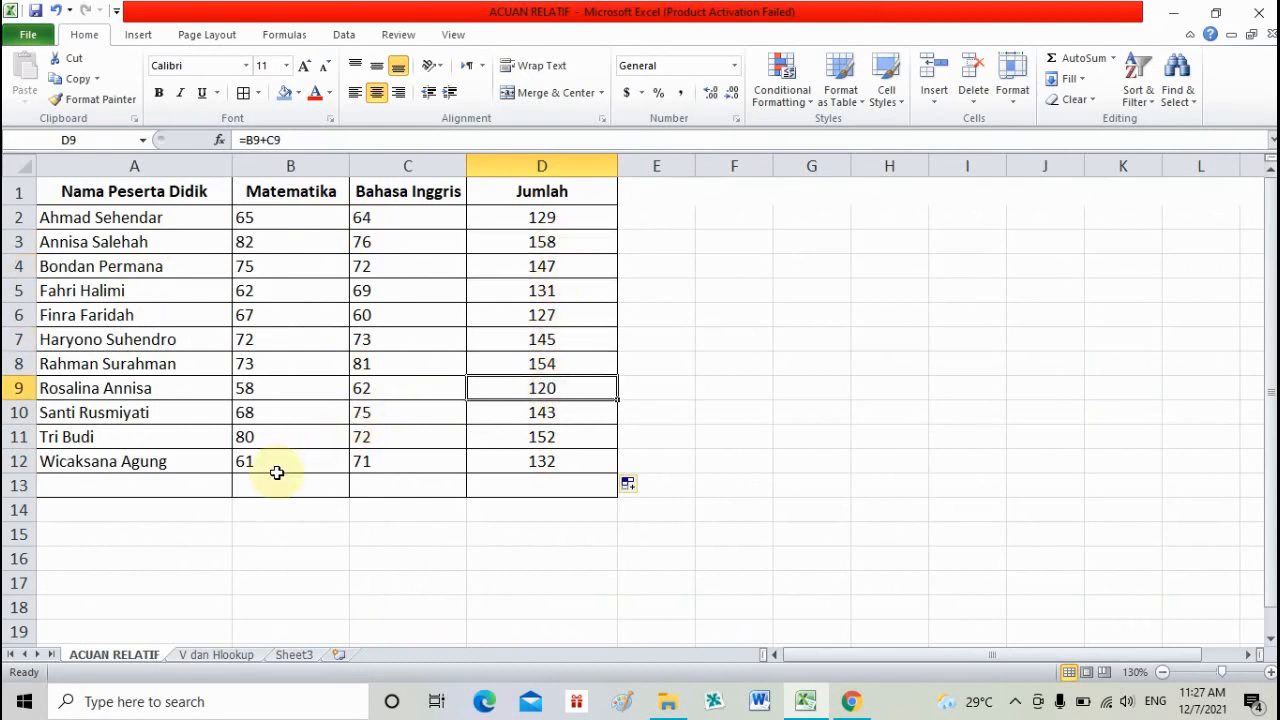
# Test the D12 formula by changing the last student's Matematika score in B12 to 9000.
pyautogui.click(277, 470)
pyautogui.write('9000')
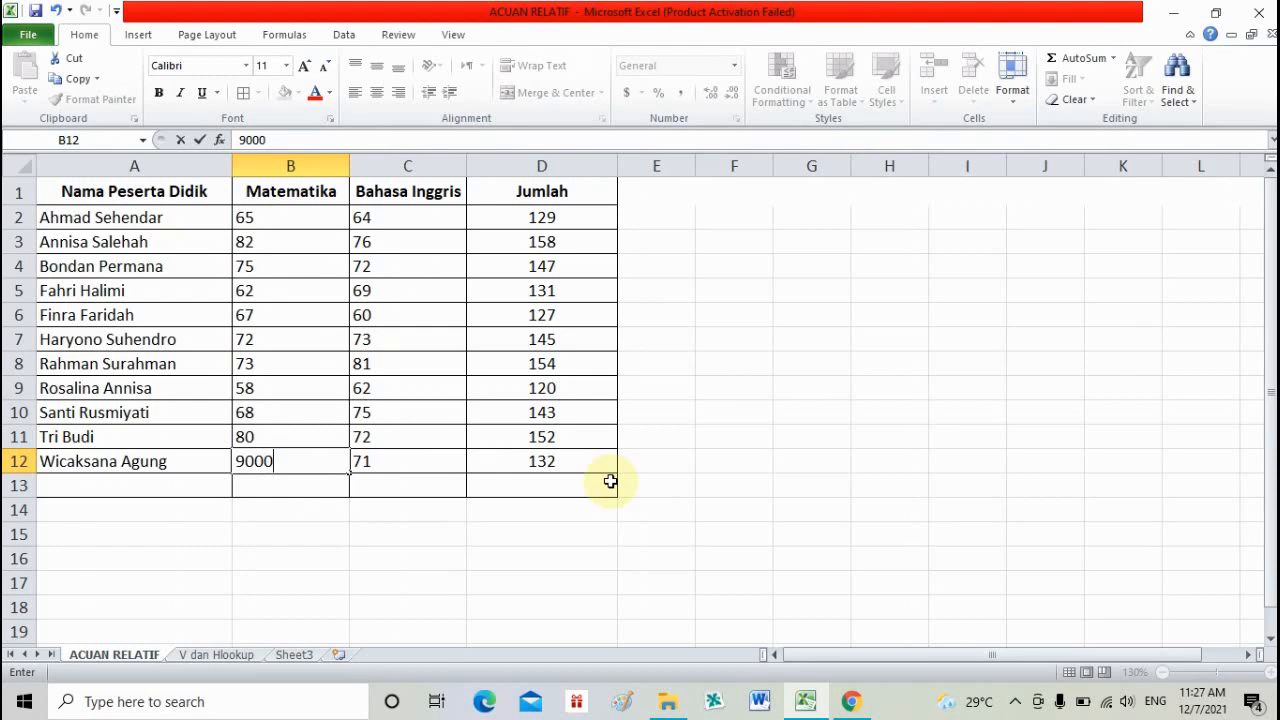
pyautogui.press('Return')
pyautogui.click(590, 470)
pyautogui.click(697, 494)
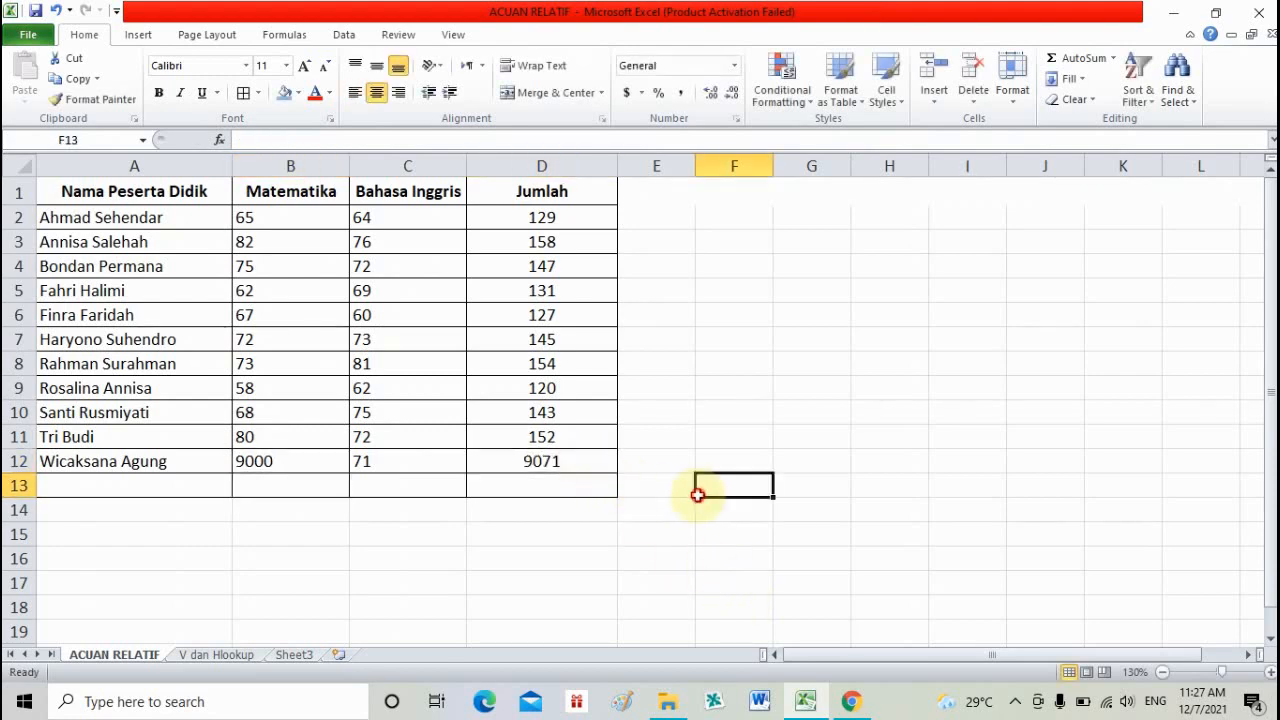
# Compare the Jumlah formula in D8 with the score cells in rows 2 and 10, and undo the B12 score change.
pyautogui.click(580, 363)
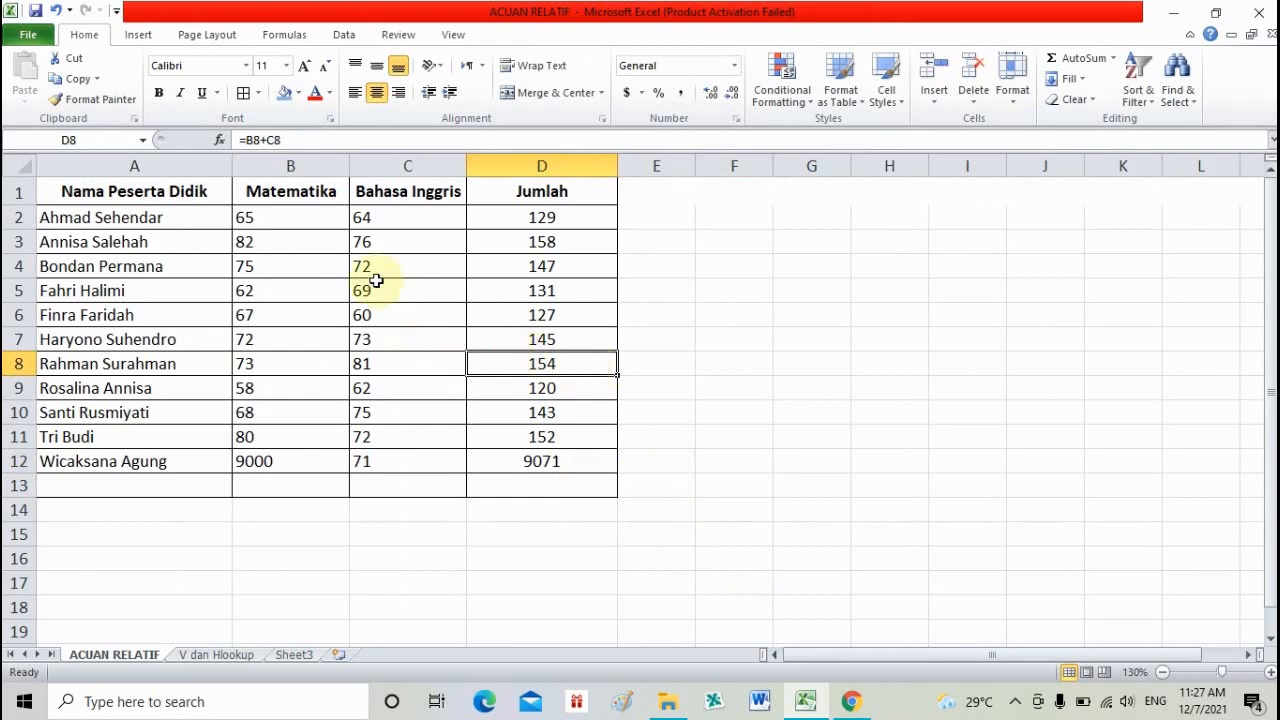
pyautogui.click(310, 214)
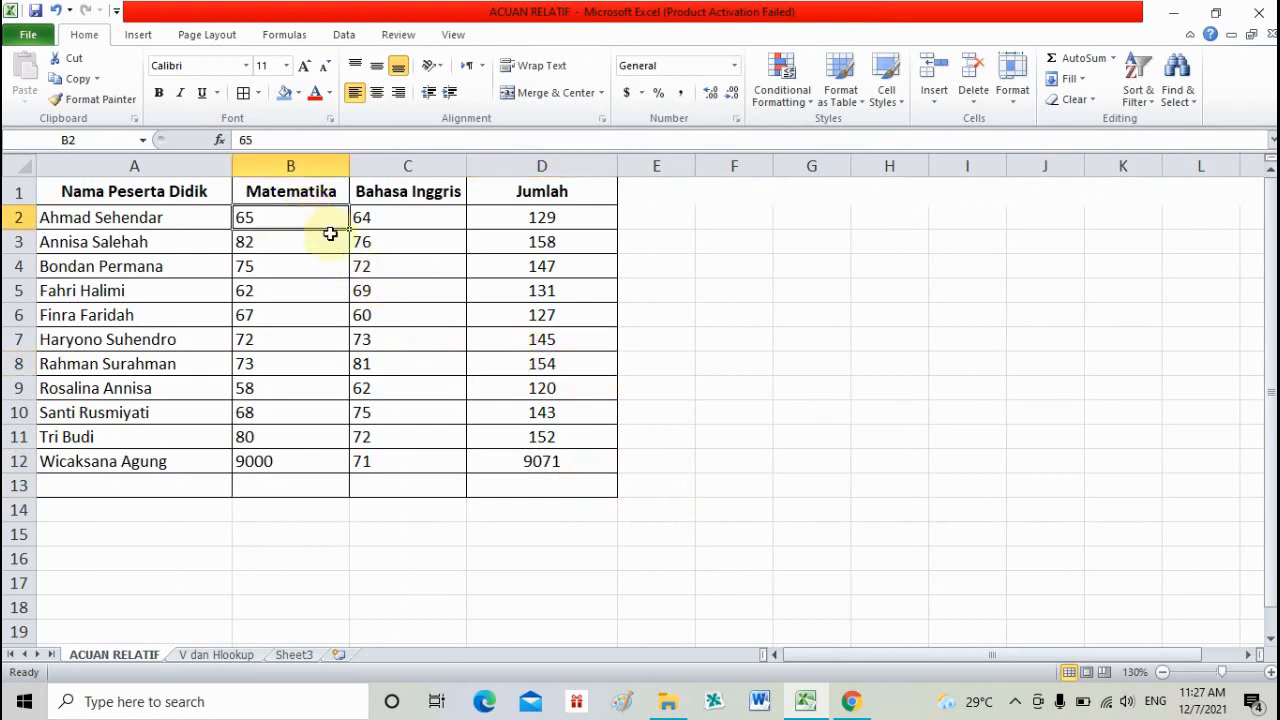
pyautogui.click(400, 216)
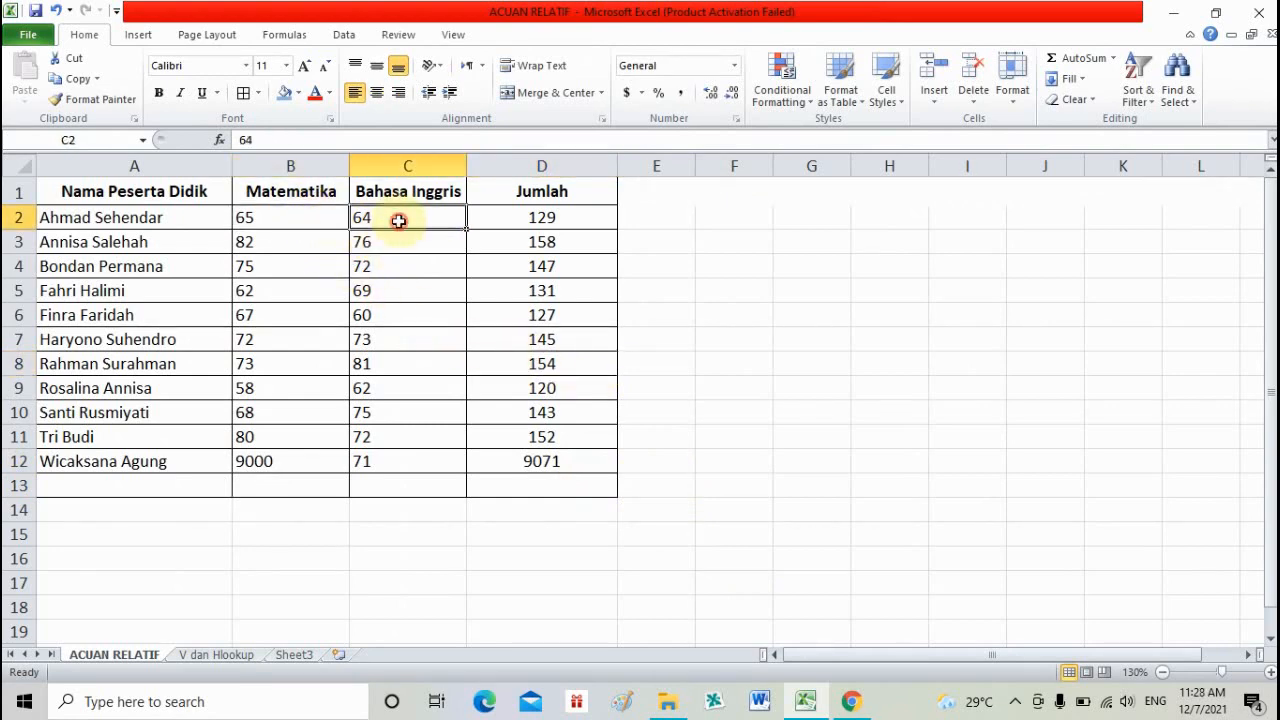
pyautogui.click(286, 408)
pyautogui.click(391, 414)
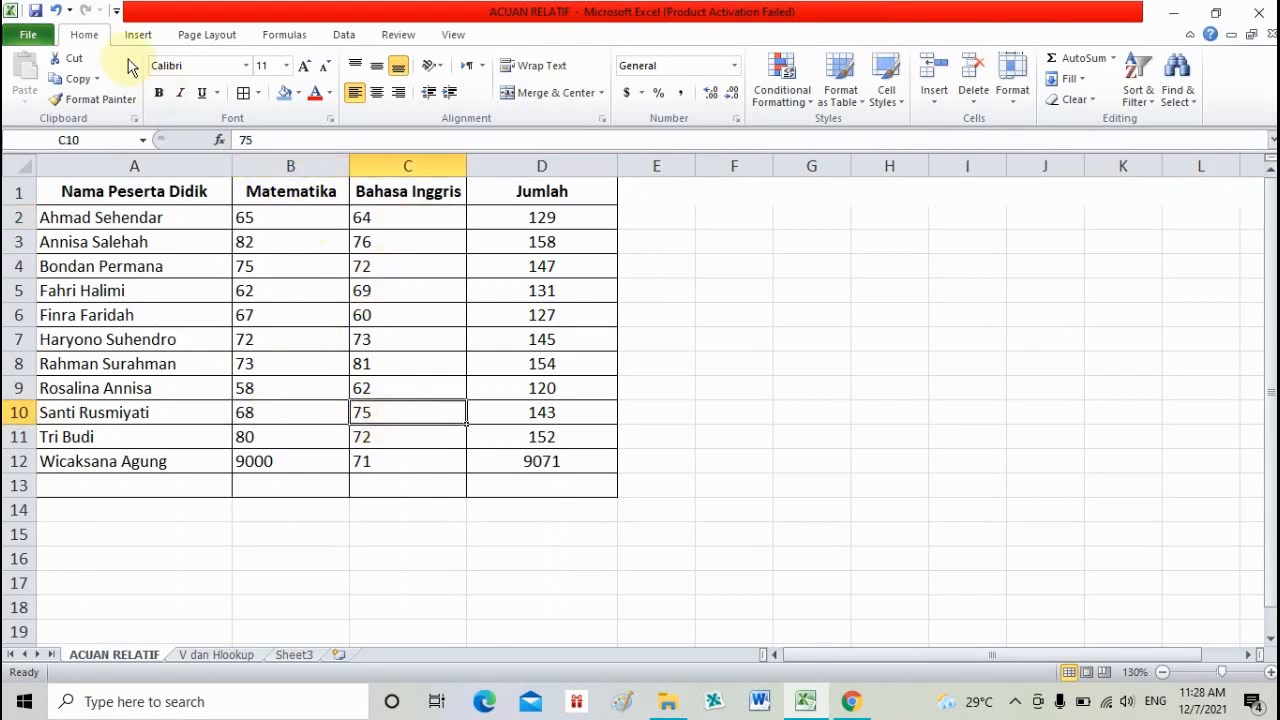
pyautogui.click(55, 10)
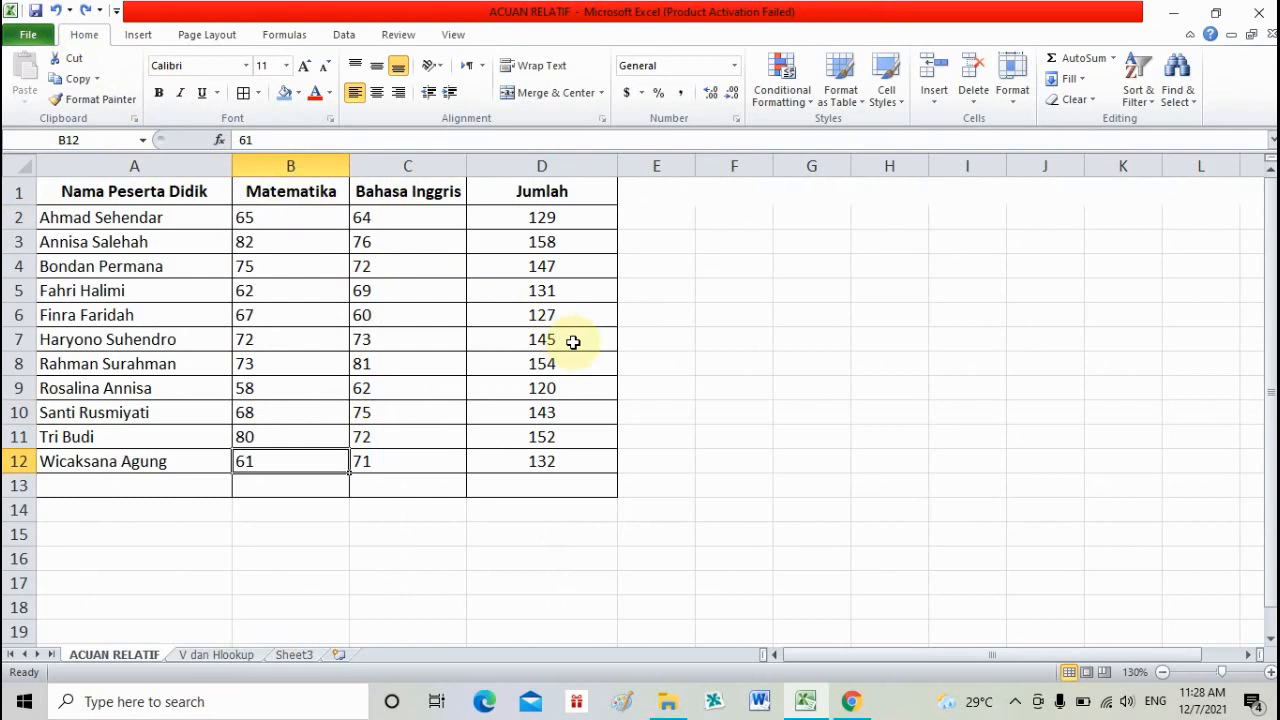
# Review the relative formulas in the Jumlah column from D11 up to D6.
pyautogui.click(545, 440)
pyautogui.click(557, 413)
pyautogui.click(564, 366)
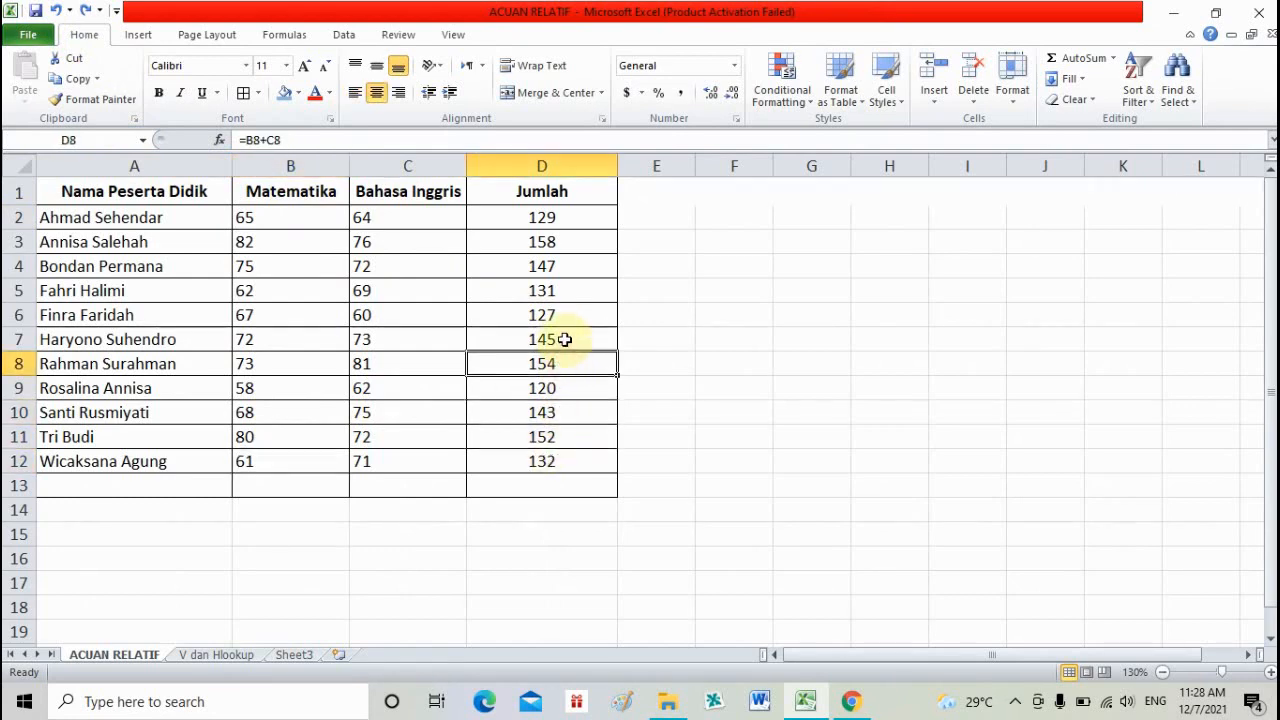
pyautogui.click(565, 338)
pyautogui.click(565, 315)
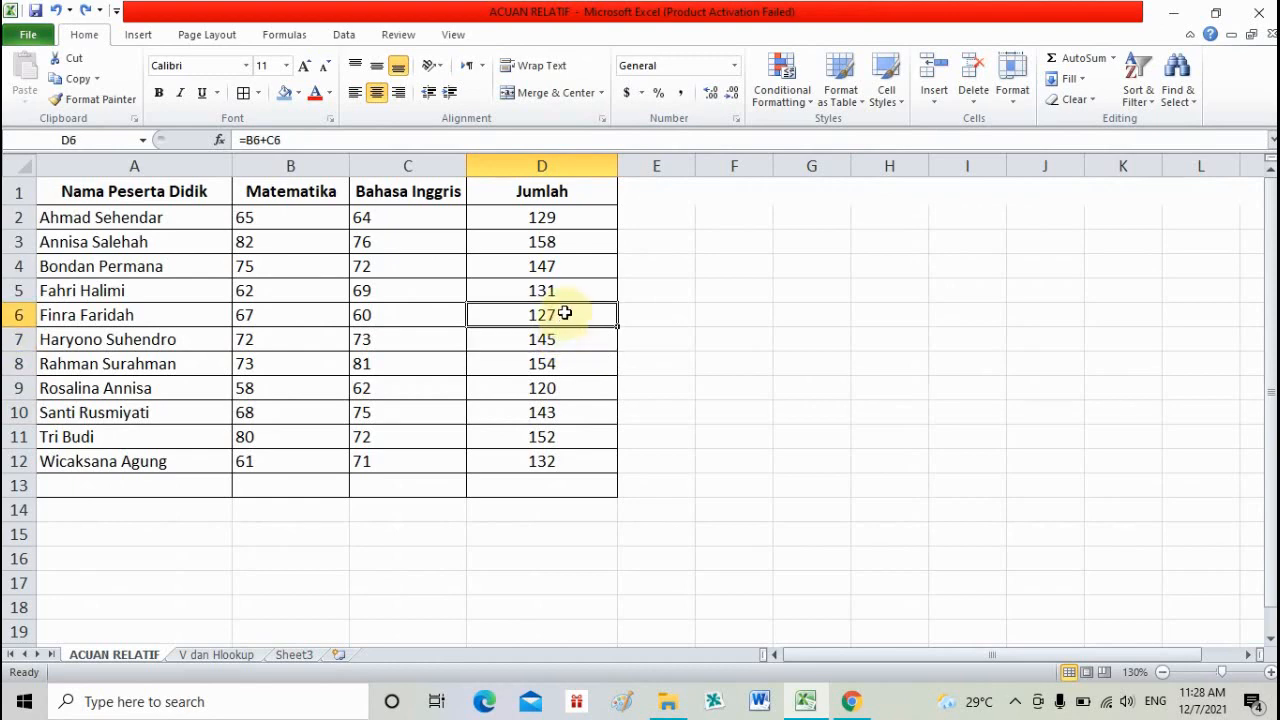
# Increase the height of header row 1 to about twice its size.
pyautogui.moveTo(17, 205); pyautogui.dragTo(17, 230)
pyautogui.click(16, 212)
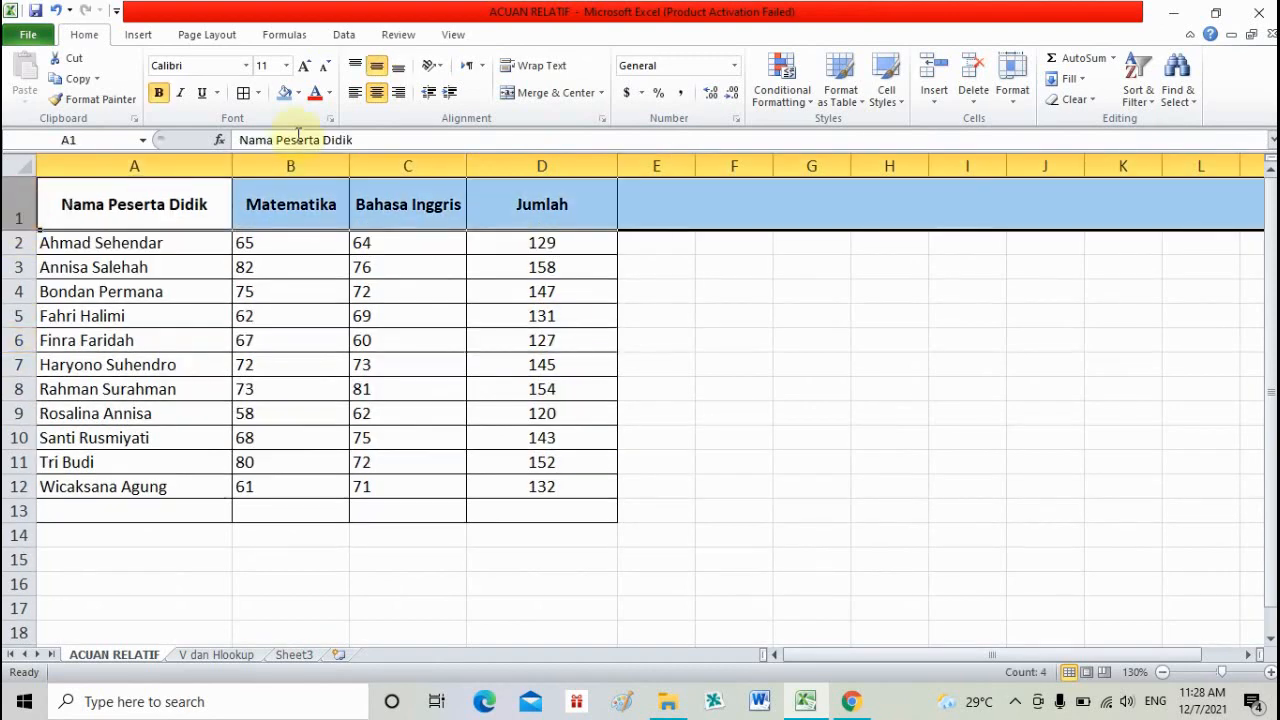
pyautogui.click(285, 93)
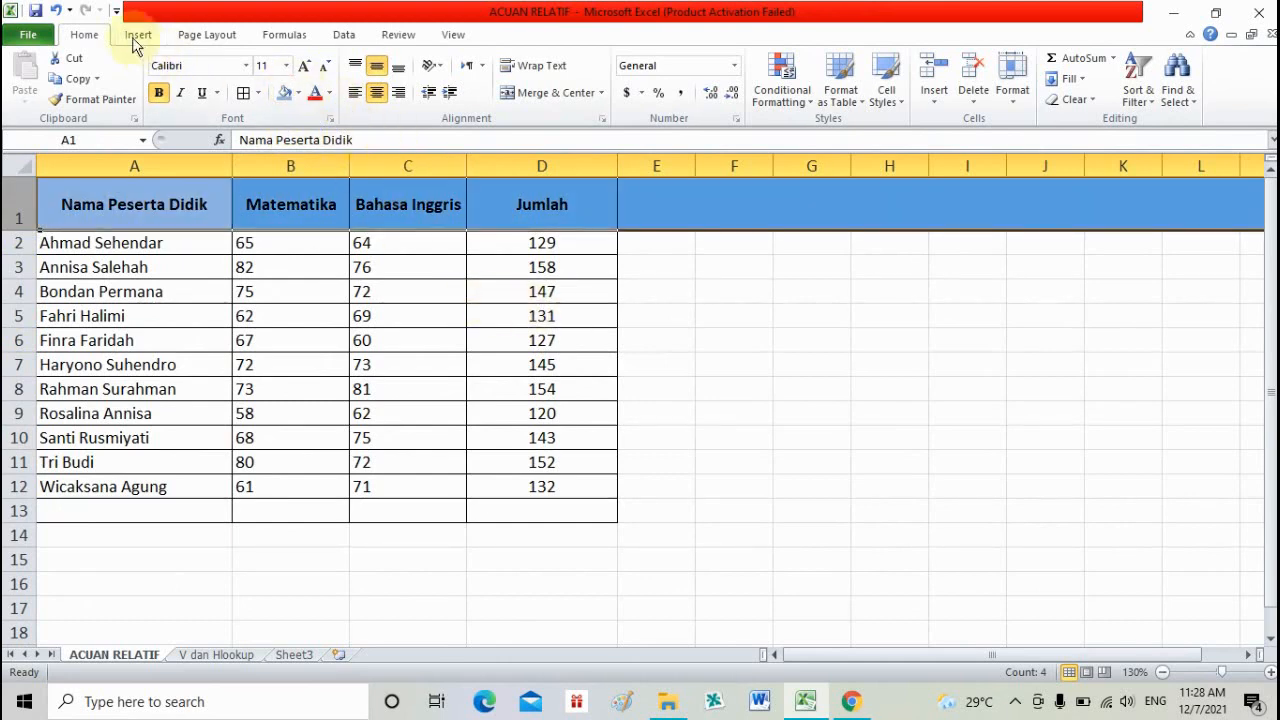
pyautogui.click(52, 12)
pyautogui.click(271, 271)
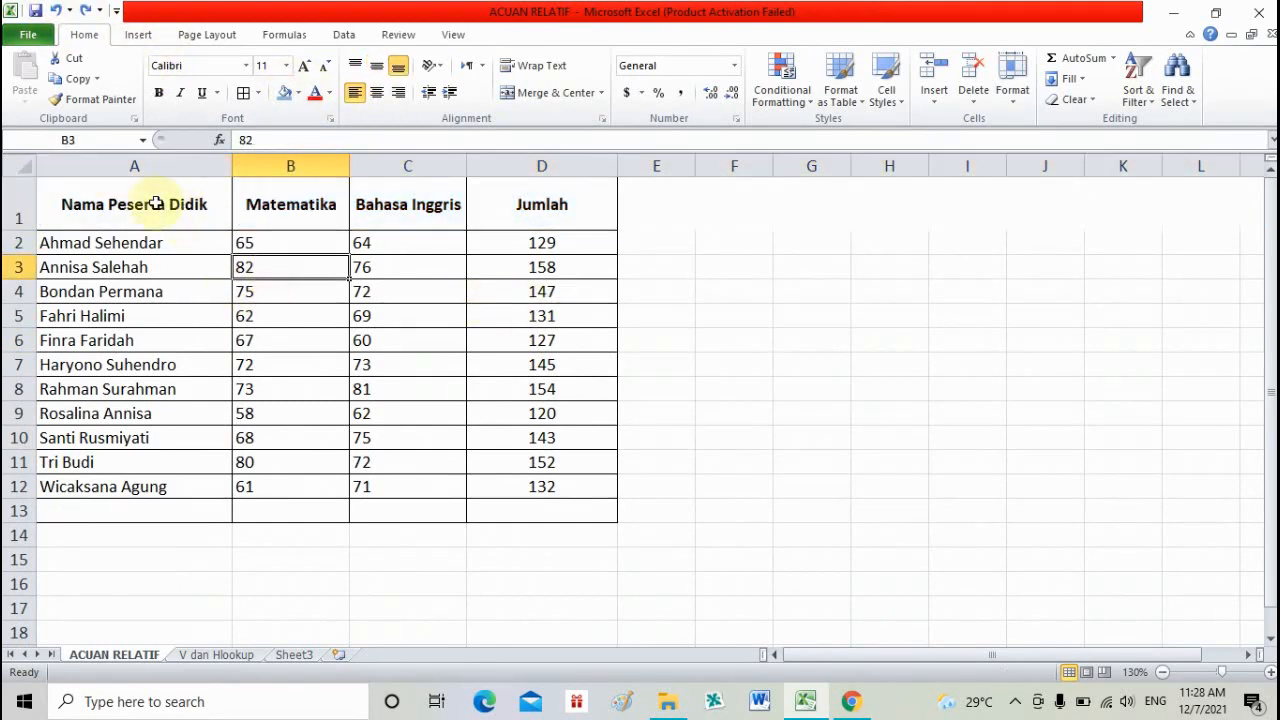
# Apply a blue fill to the table's header cells A1 to D1 only.
pyautogui.moveTo(160, 202); pyautogui.dragTo(500, 194)
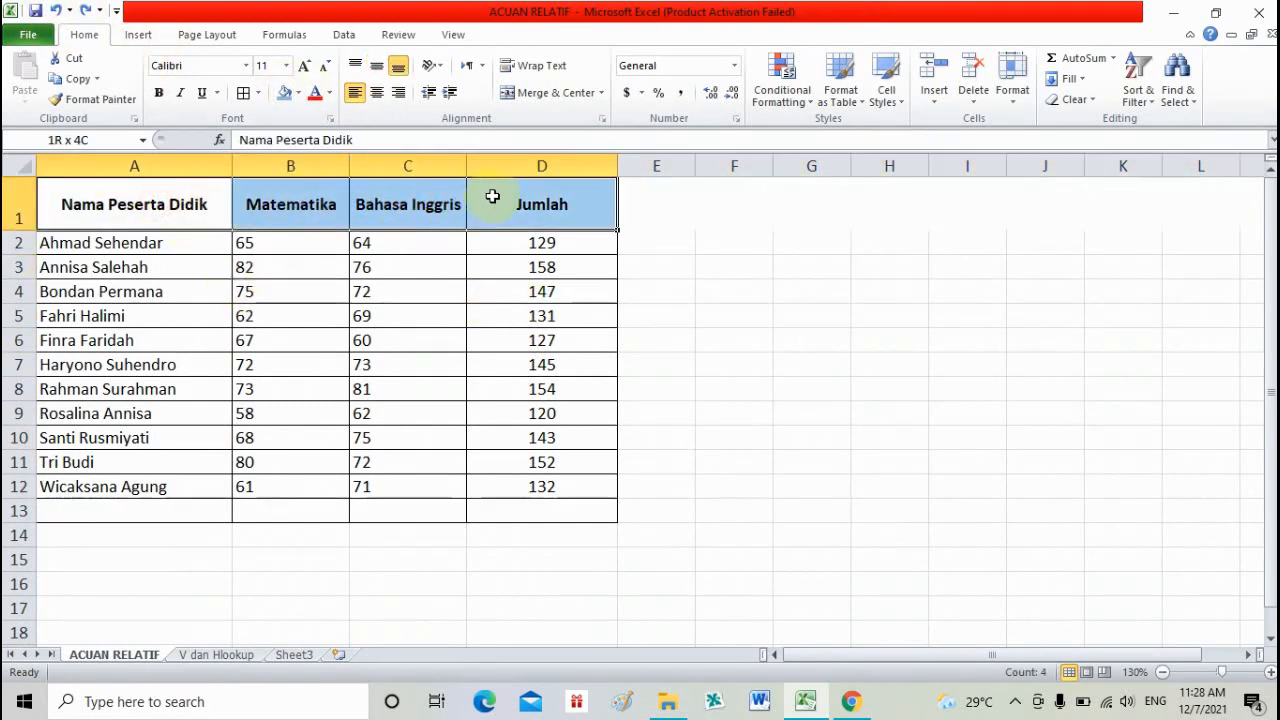
pyautogui.click(286, 95)
pyautogui.click(712, 318)
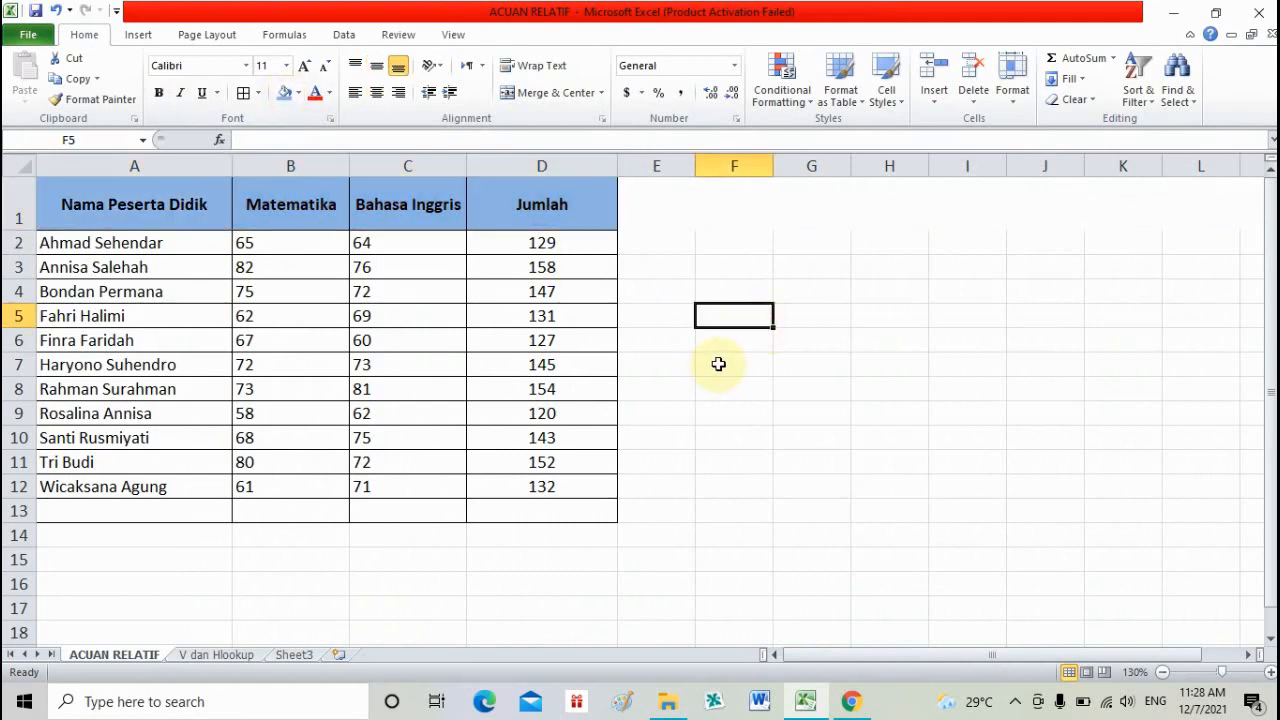
pyautogui.click(646, 409)
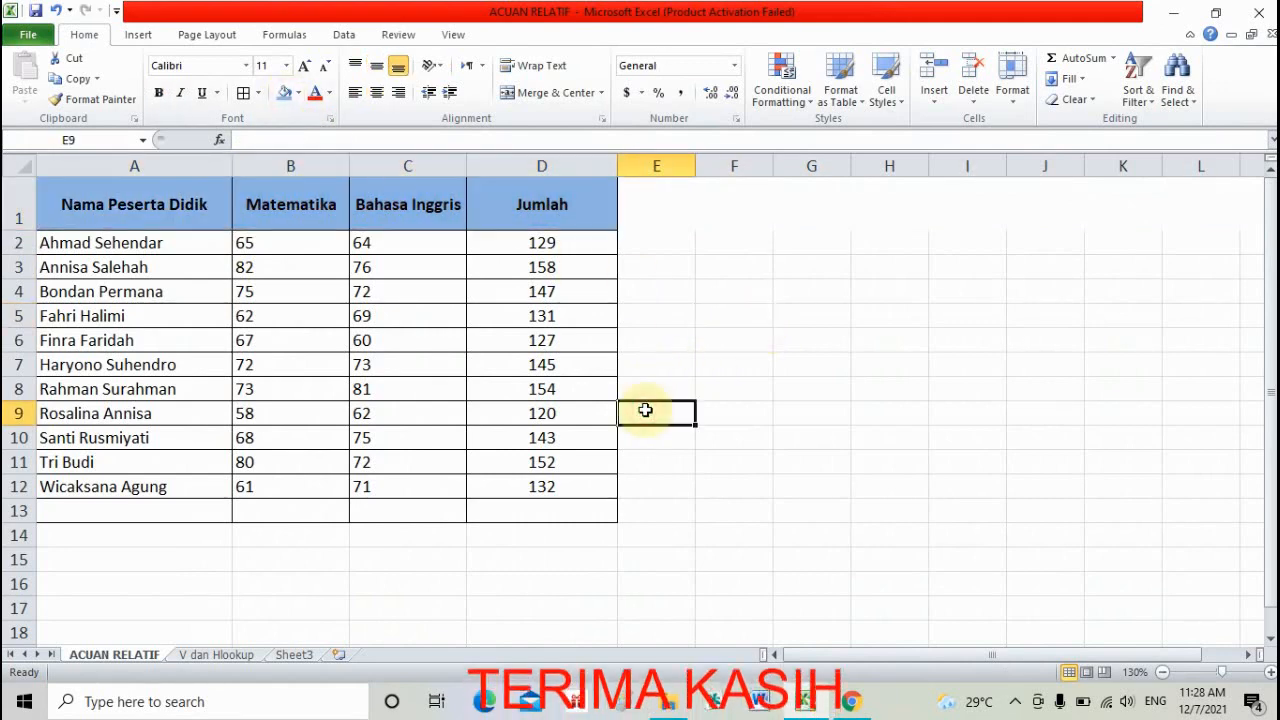
pyautogui.click(698, 389)
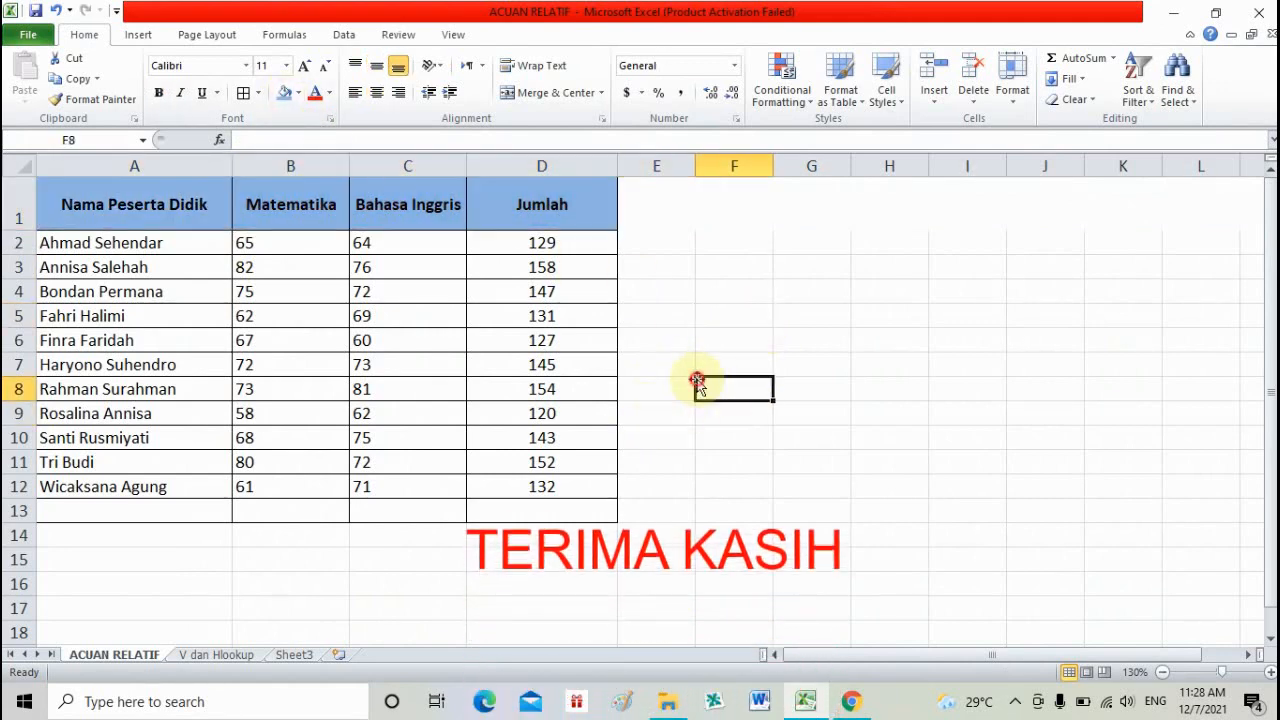
pyautogui.click(740, 432)
pyautogui.click(740, 509)
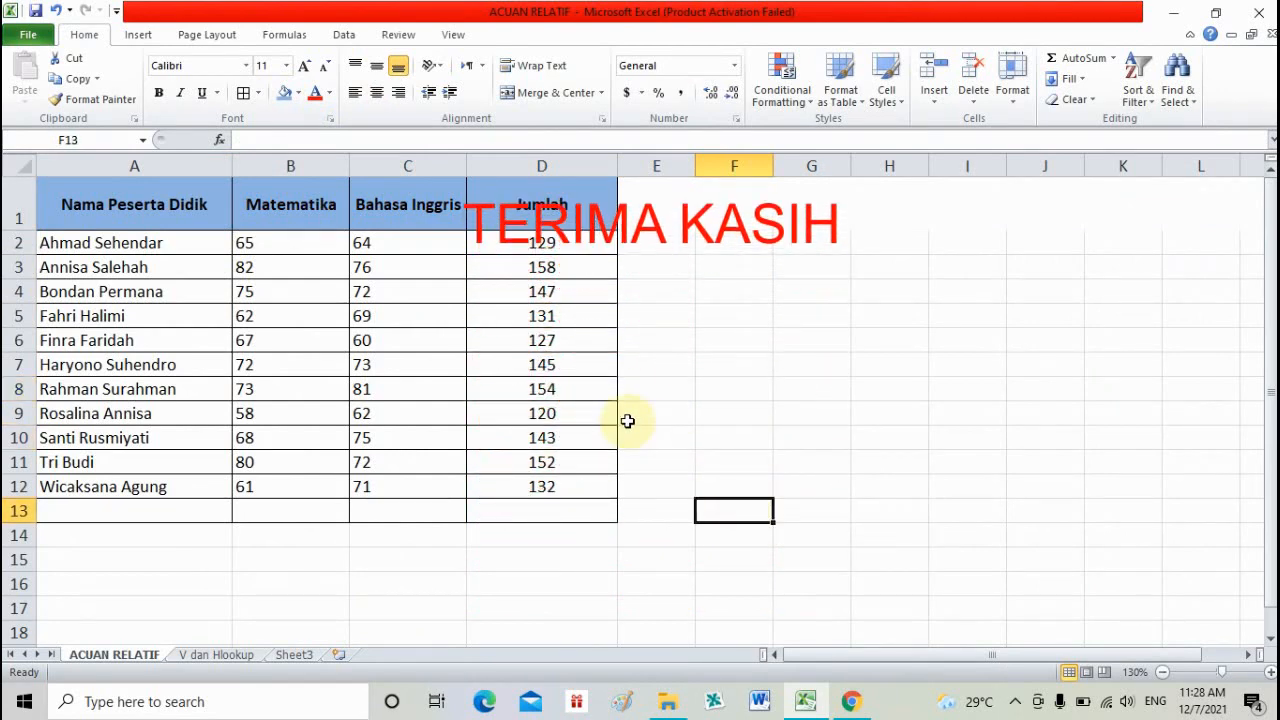
pyautogui.click(698, 395)
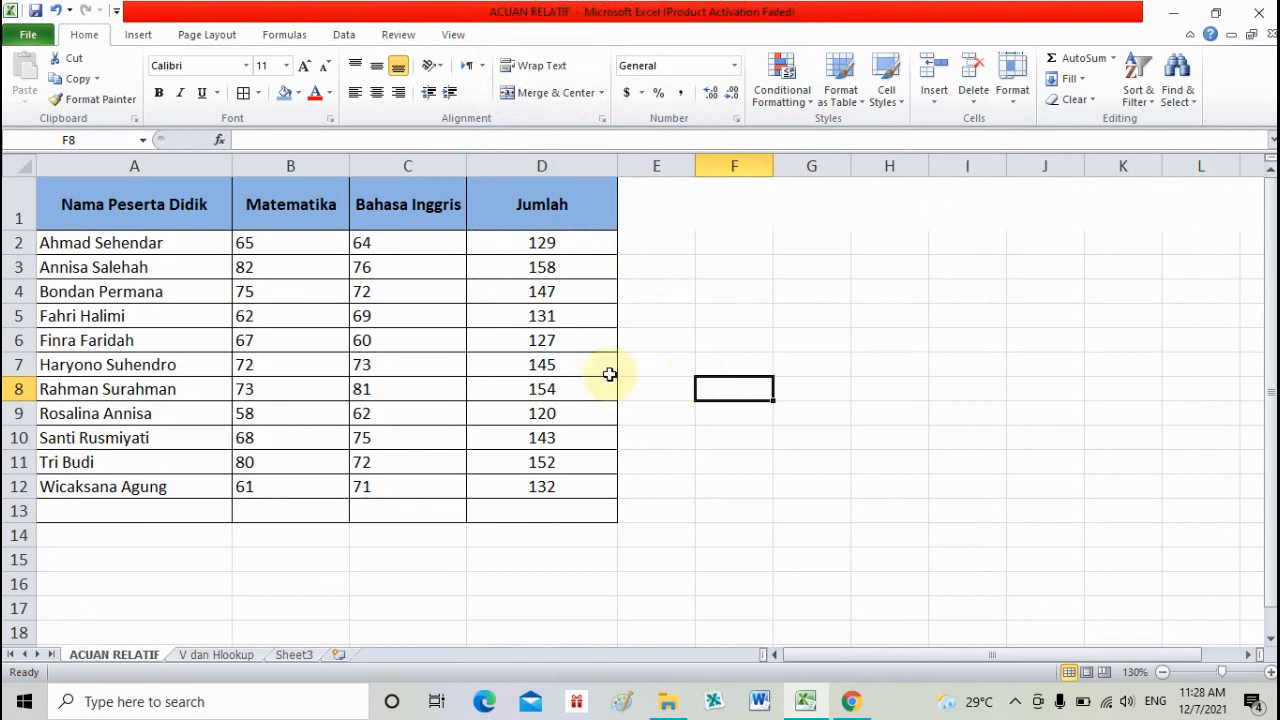
pyautogui.click(668, 357)
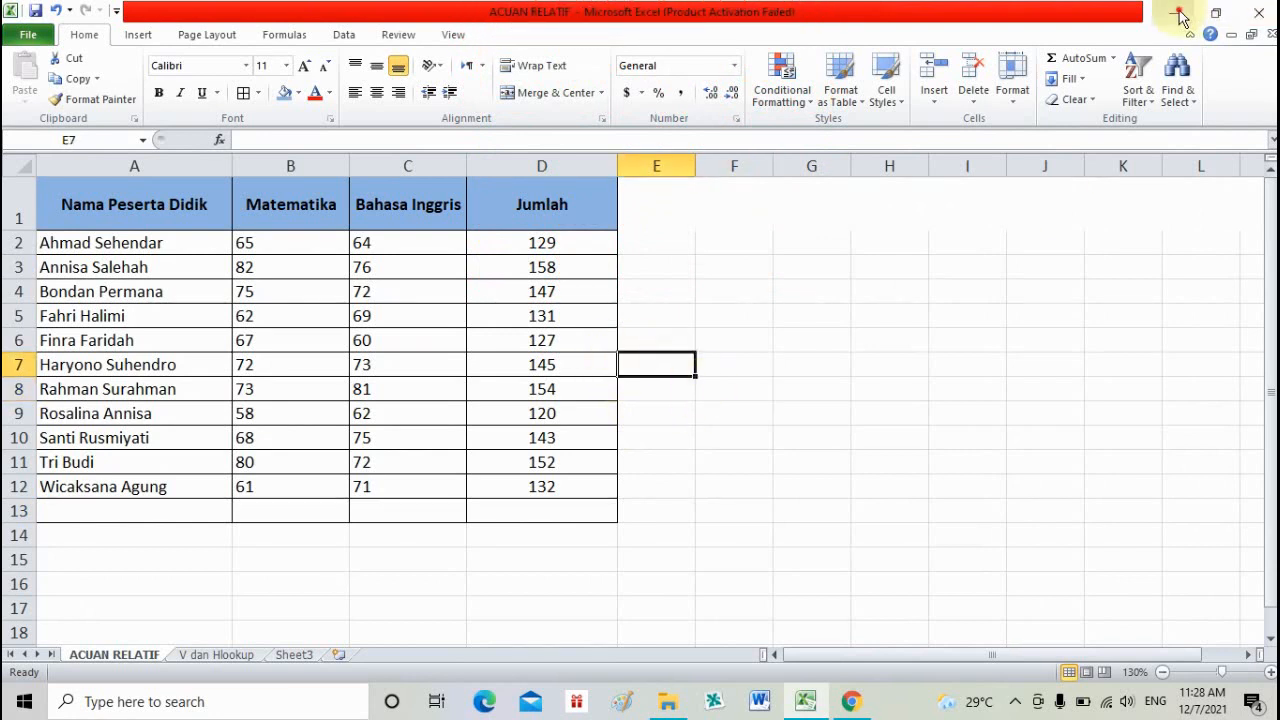